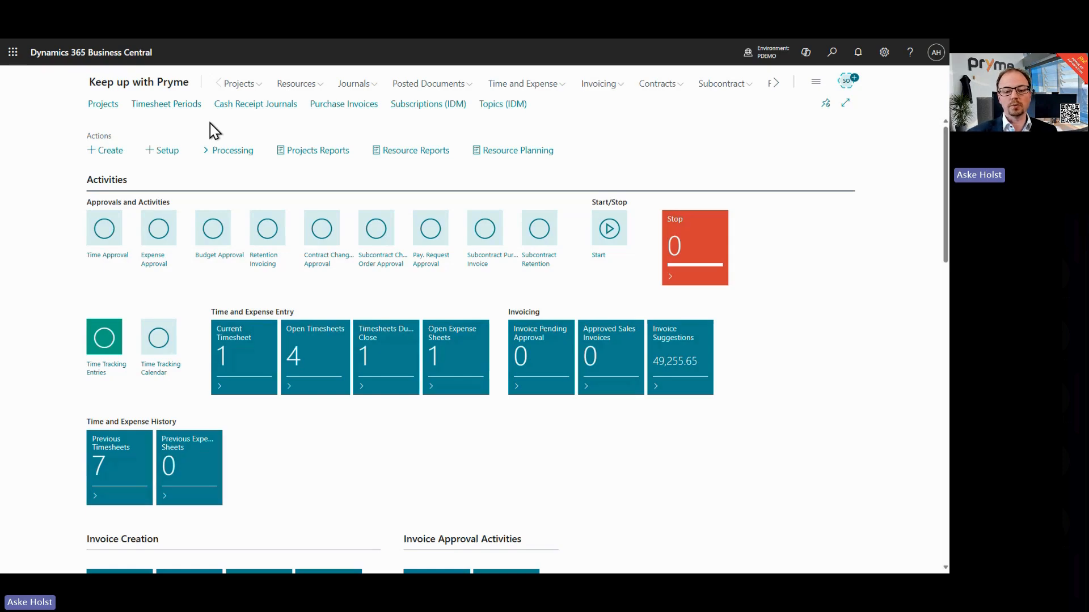
# Step: Open project PROJ0001 Demo project from the projects list
pyautogui.click(104, 106)
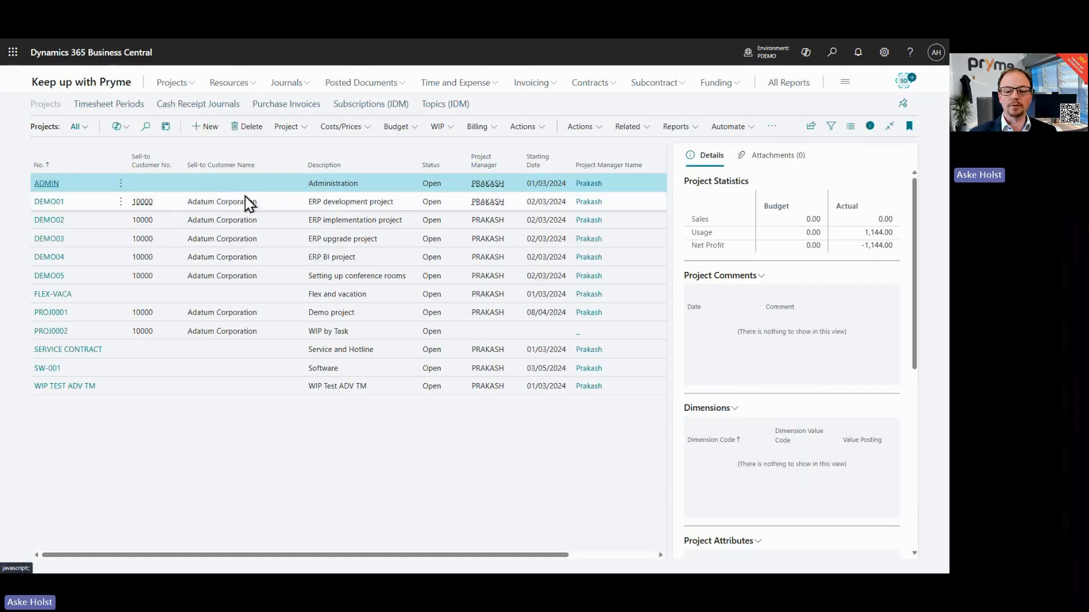
pyautogui.click(281, 206)
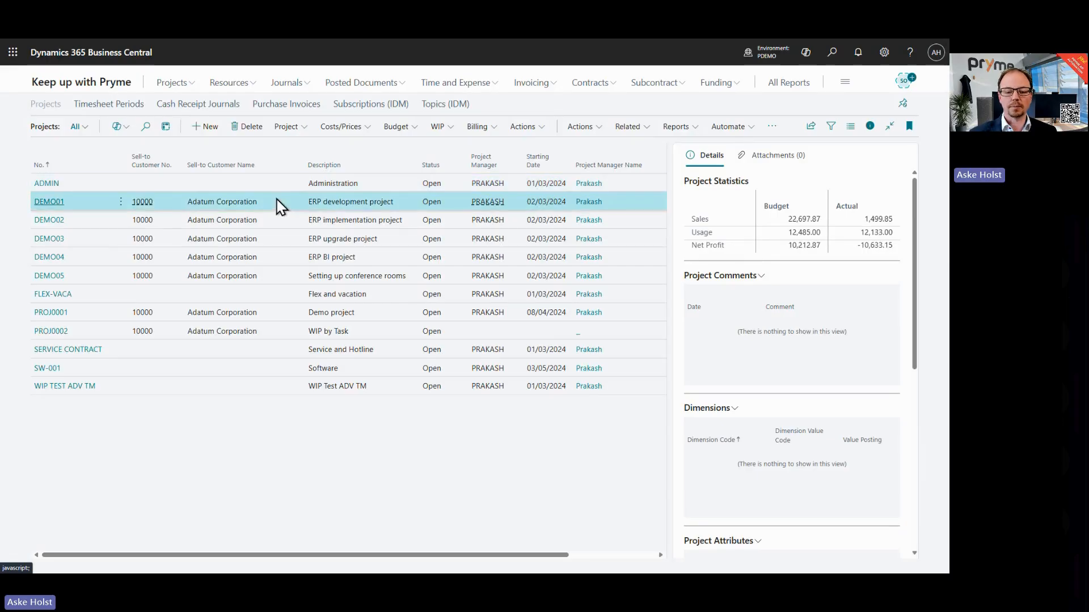
pyautogui.click(52, 313)
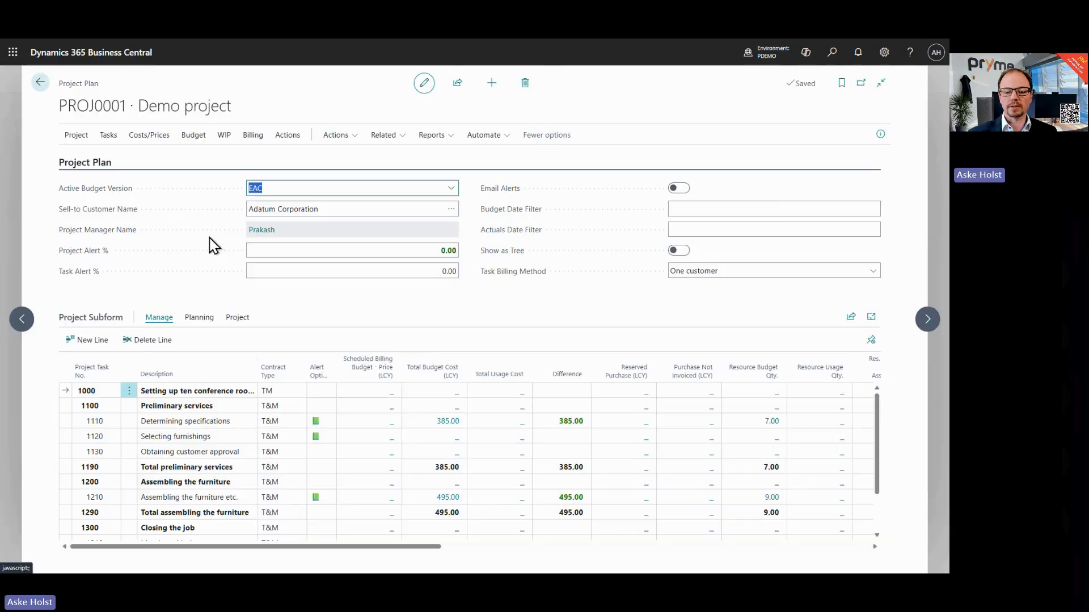
# Step: Open the project card and inspect the customers related to the project under the customer split setting
pyautogui.click(69, 138)
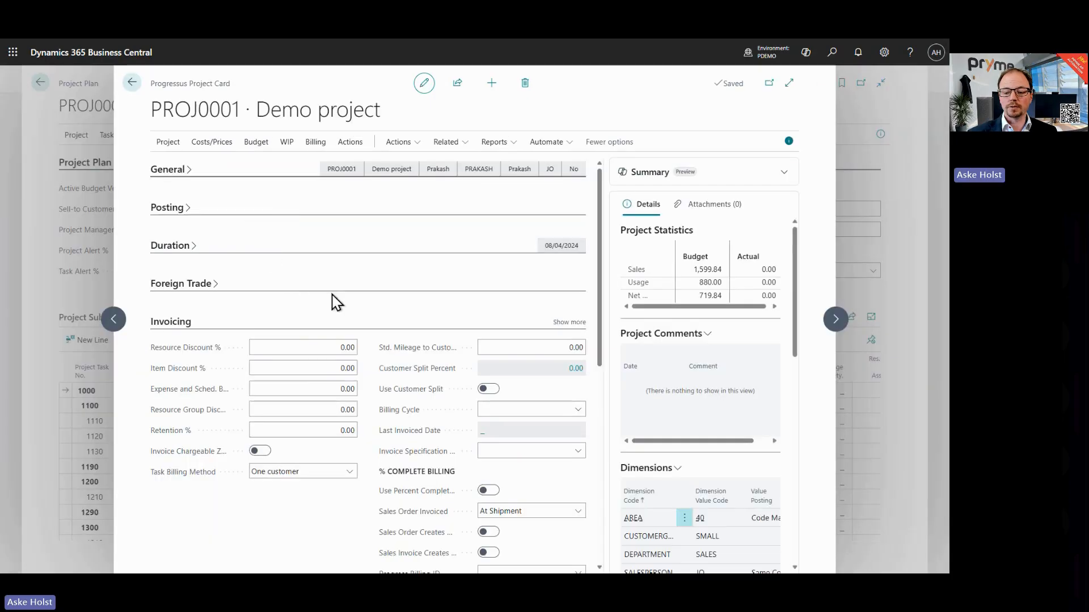
pyautogui.scroll(-3, 341, 293)
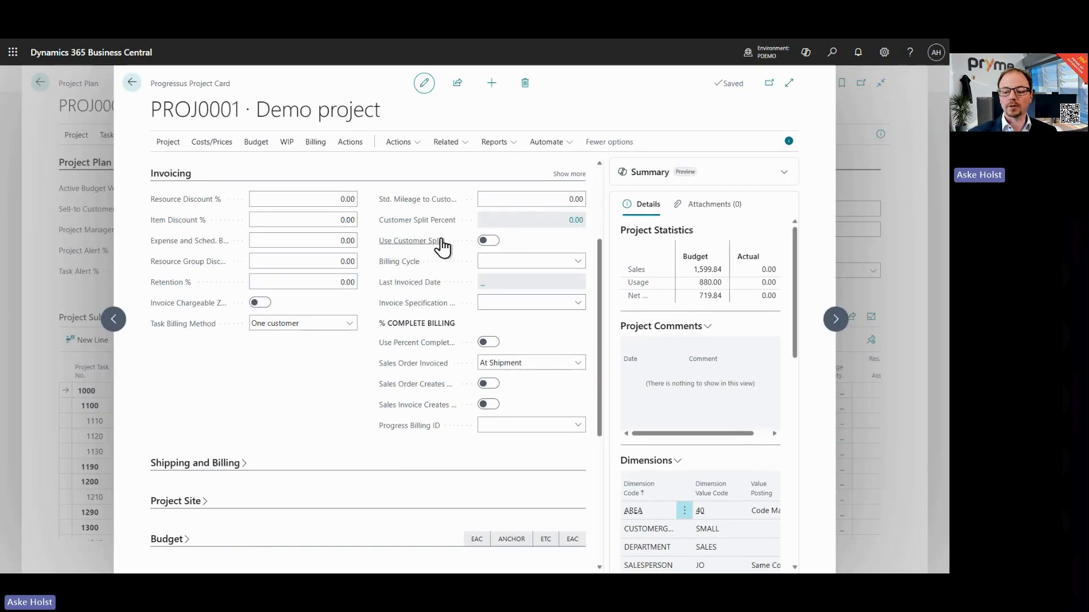
pyautogui.click(577, 223)
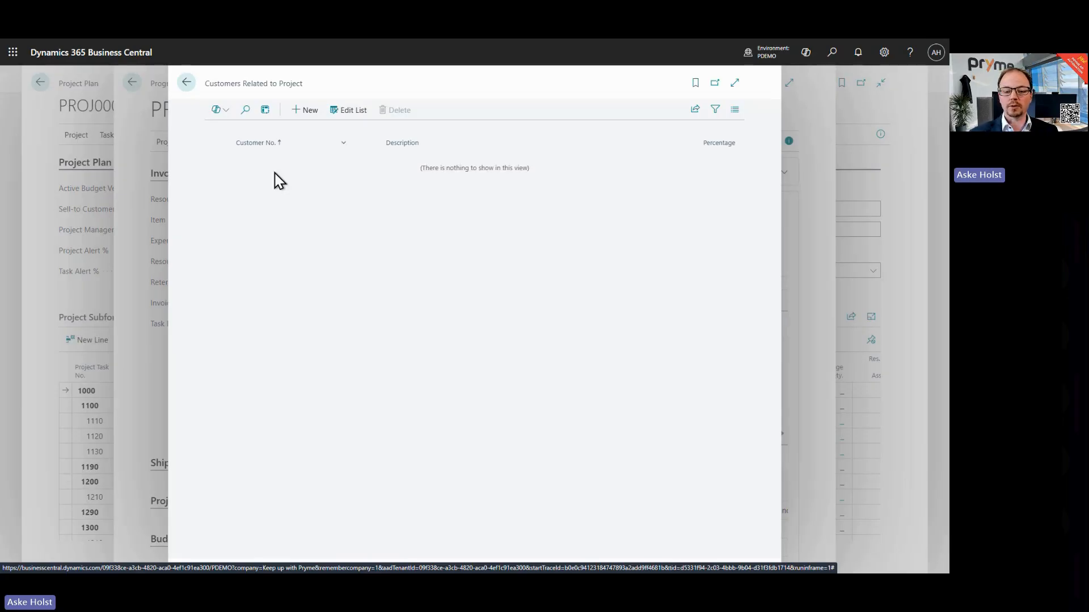
pyautogui.click(187, 83)
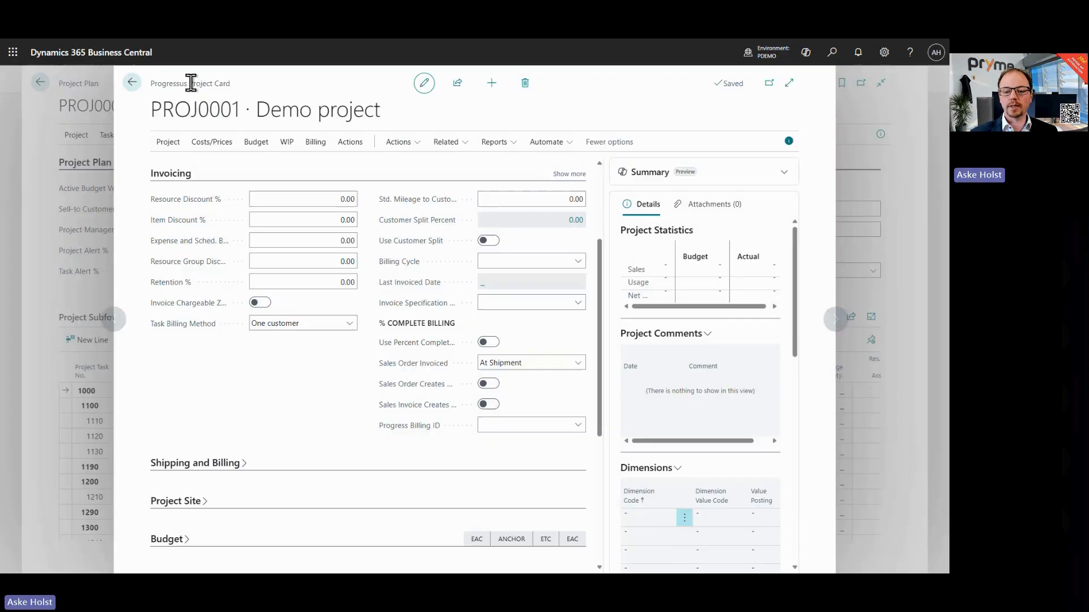
# Step: Open the project's scheduled billings and review their columns, discarding the accidental bill-to edit
pyautogui.click(317, 143)
pyautogui.click(558, 167)
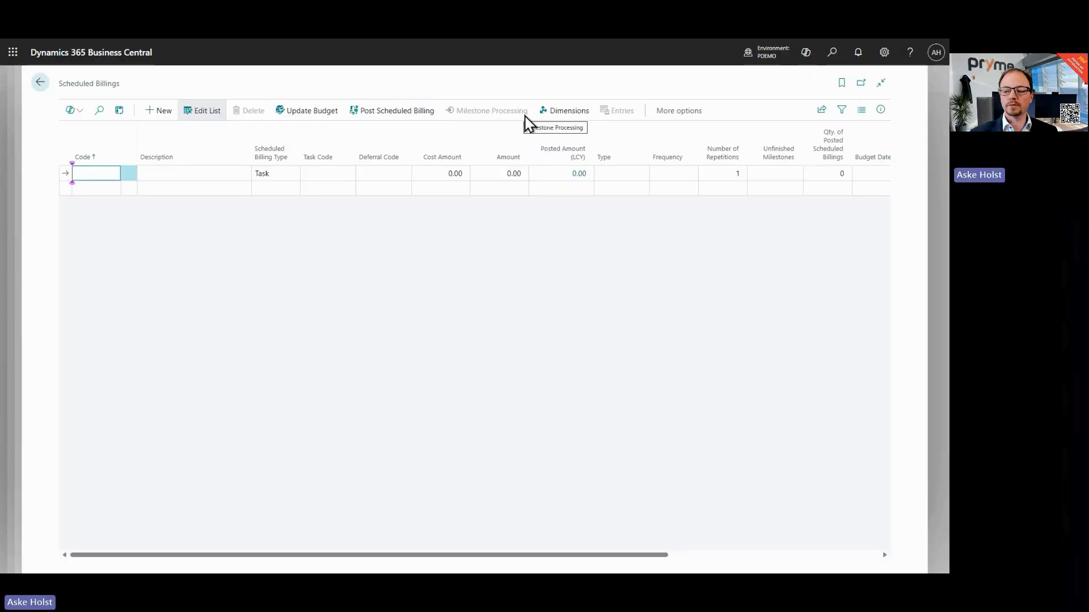
pyautogui.moveTo(442, 555); pyautogui.dragTo(603, 571)
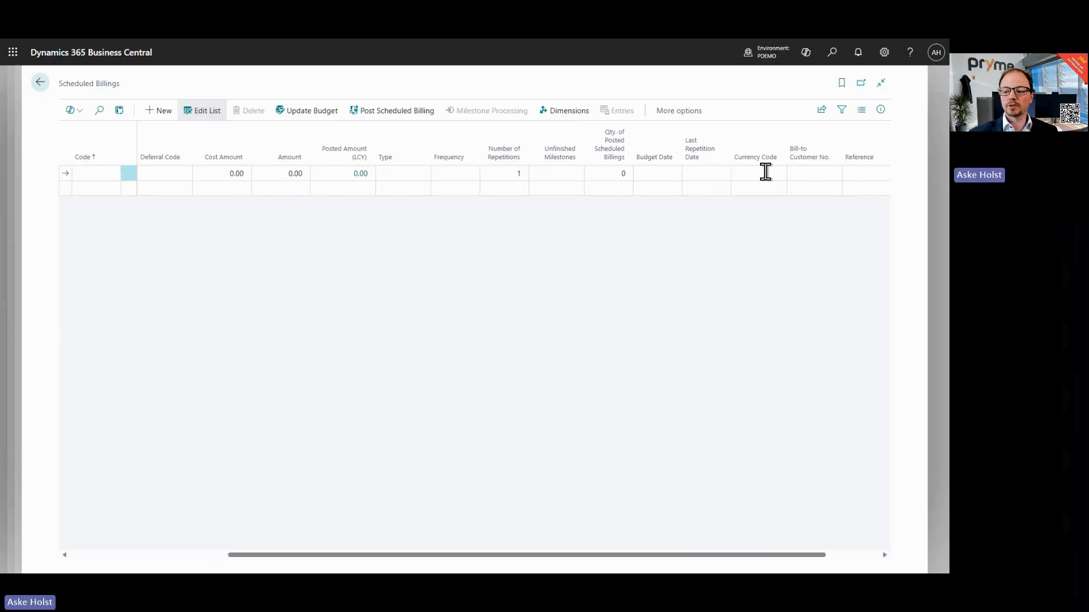
pyautogui.click(812, 173)
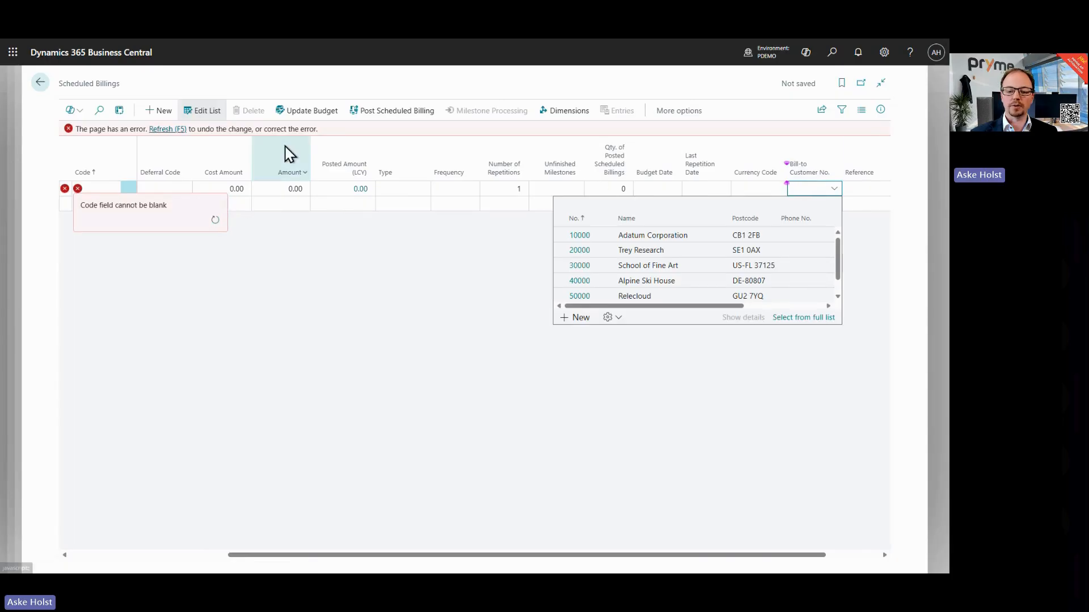
pyautogui.click(167, 130)
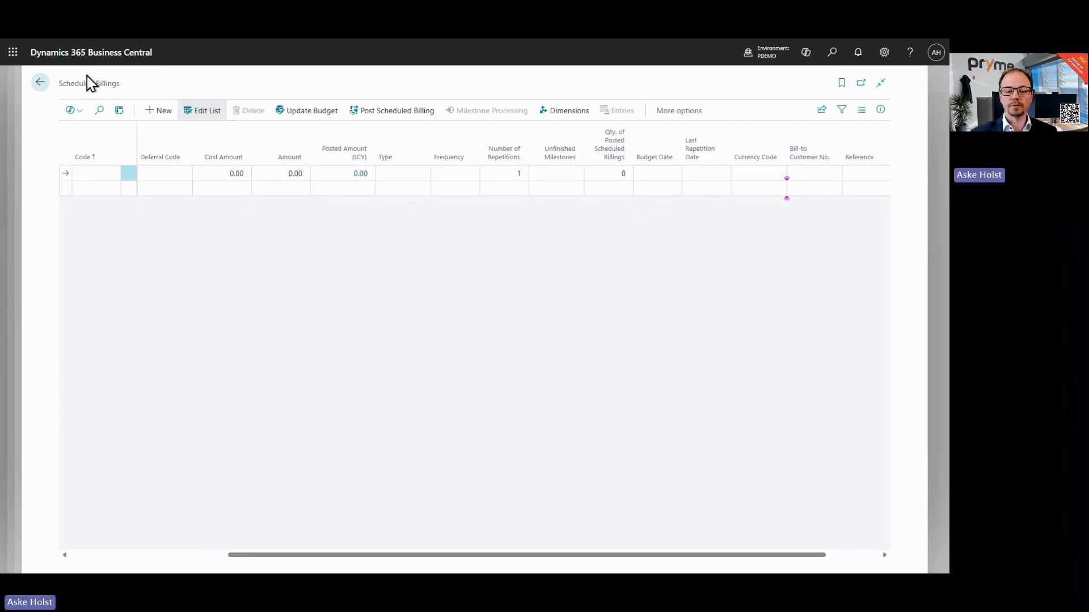
pyautogui.click(43, 82)
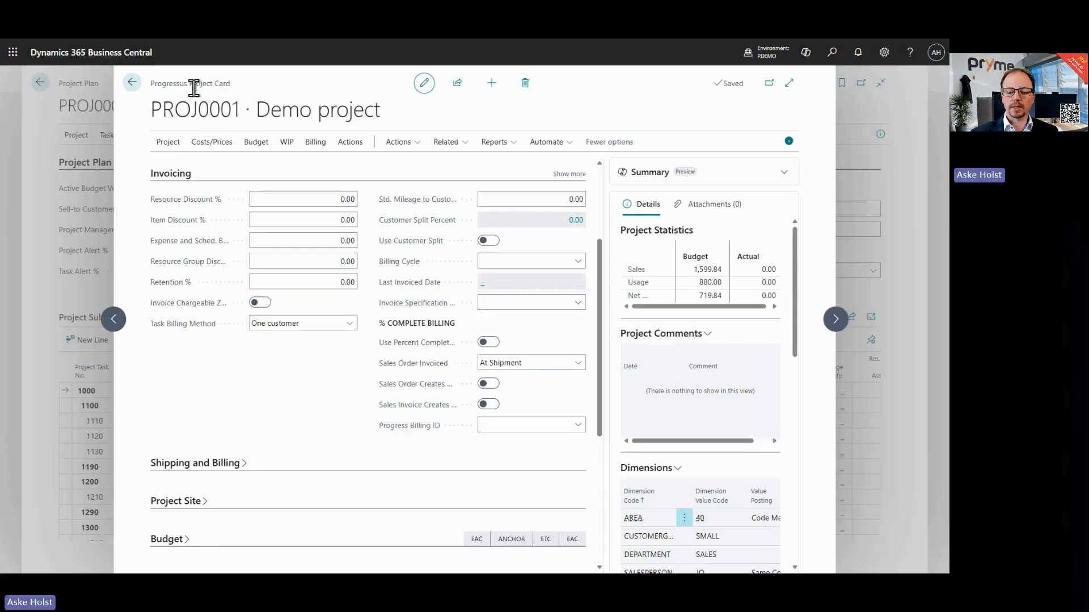
# Step: Set the project's Task Billing Method to Multiple customers and confirm the change
pyautogui.moveTo(177, 337)
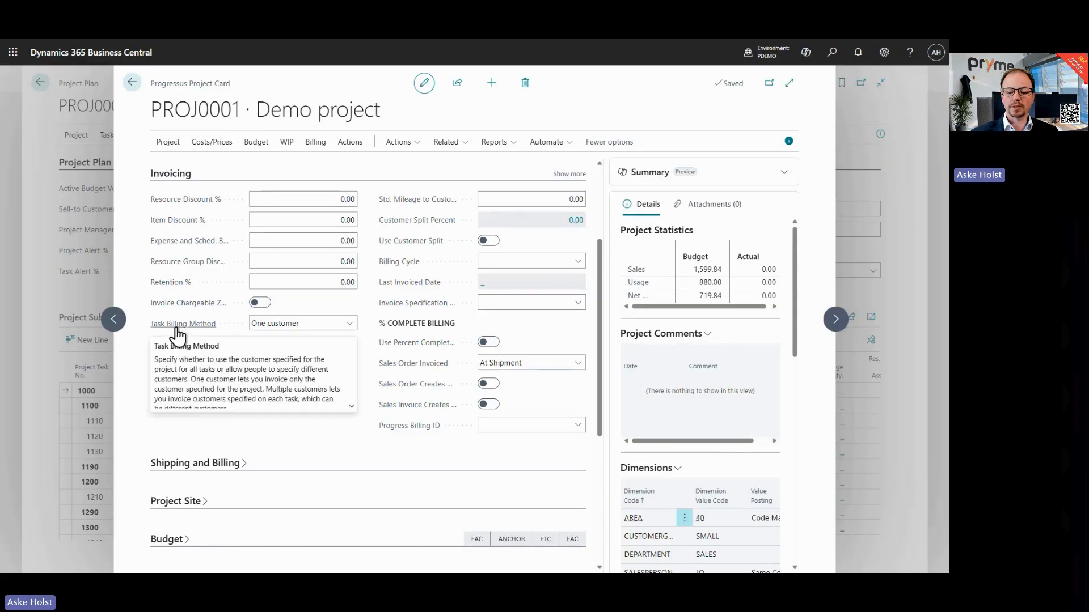
pyautogui.click(311, 329)
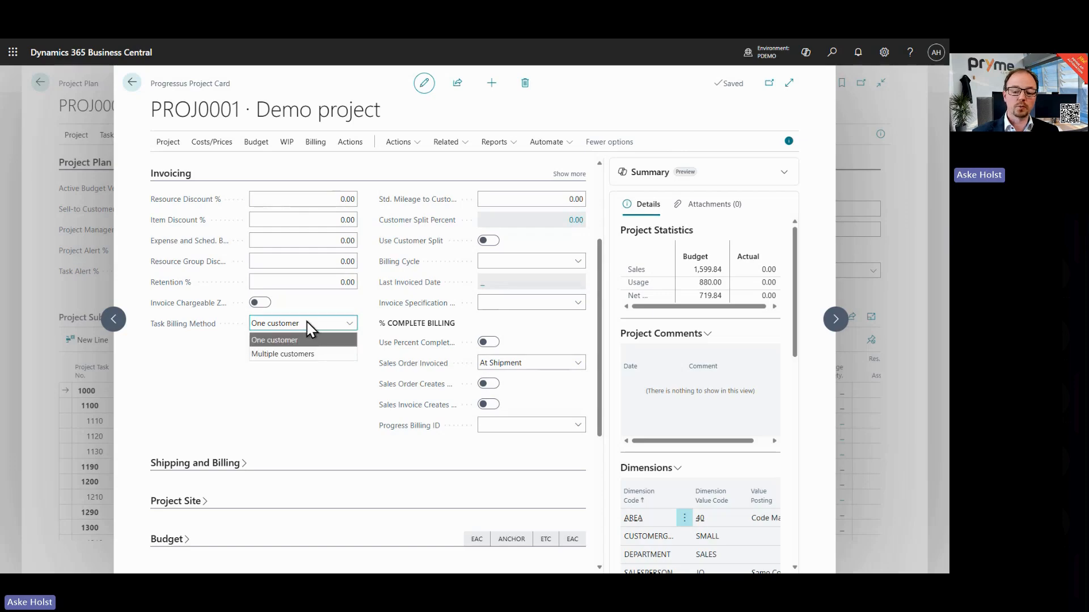
pyautogui.click(305, 354)
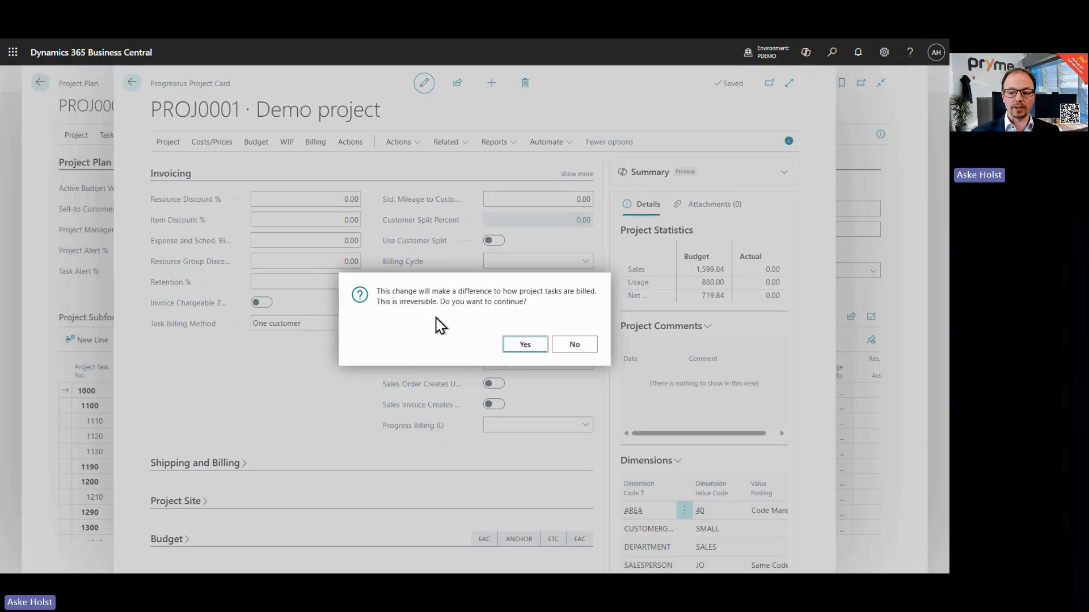
pyautogui.click(526, 348)
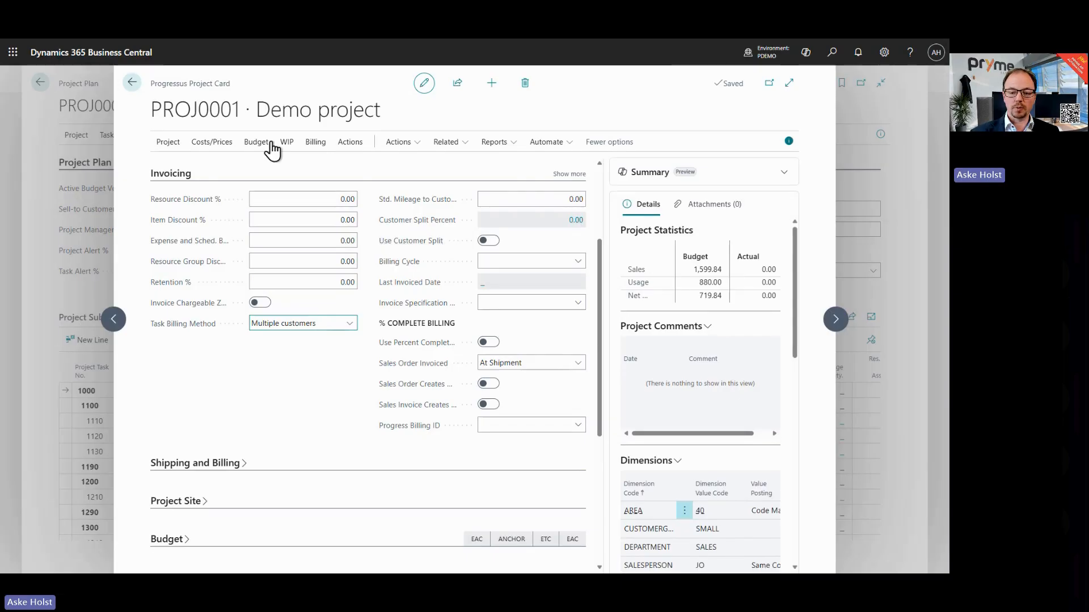
# Step: Open the task card for task 1110 Determining specifications from the project plan
pyautogui.click(132, 83)
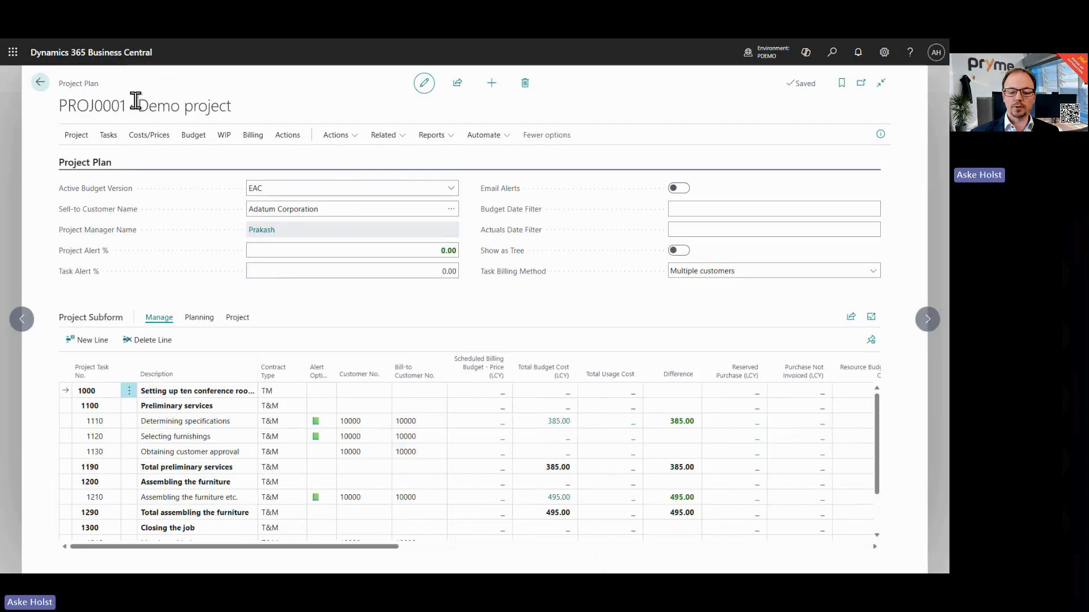
pyautogui.click(65, 423)
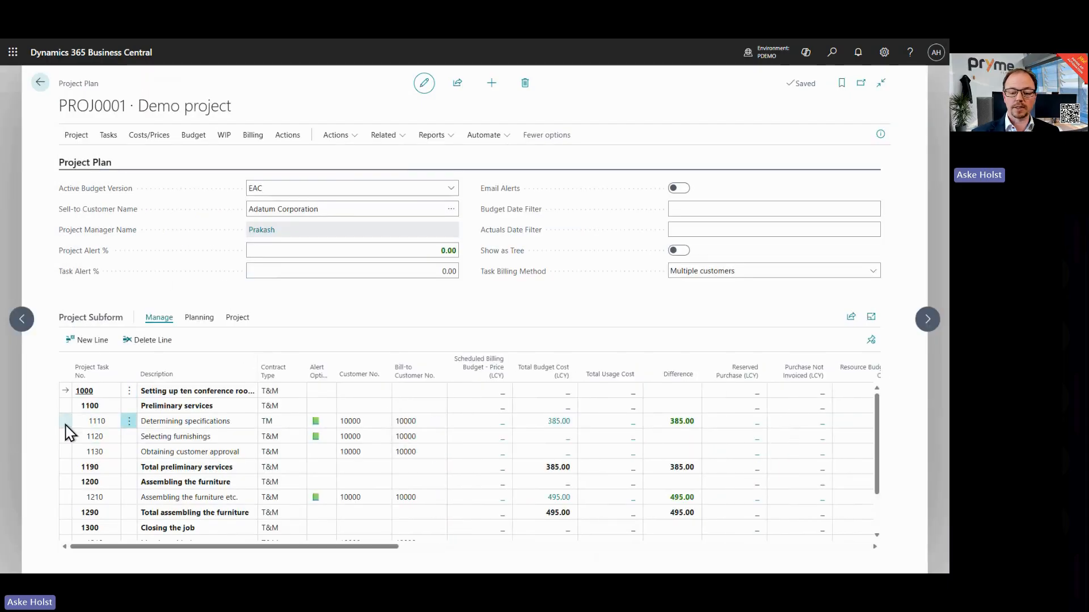
pyautogui.click(213, 323)
pyautogui.click(237, 319)
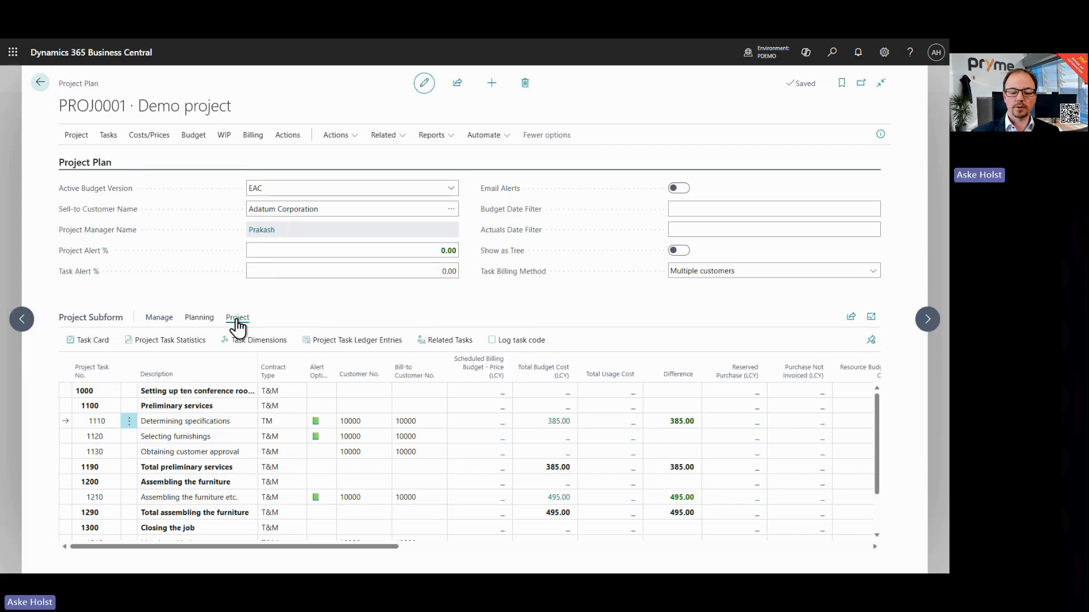
pyautogui.click(98, 343)
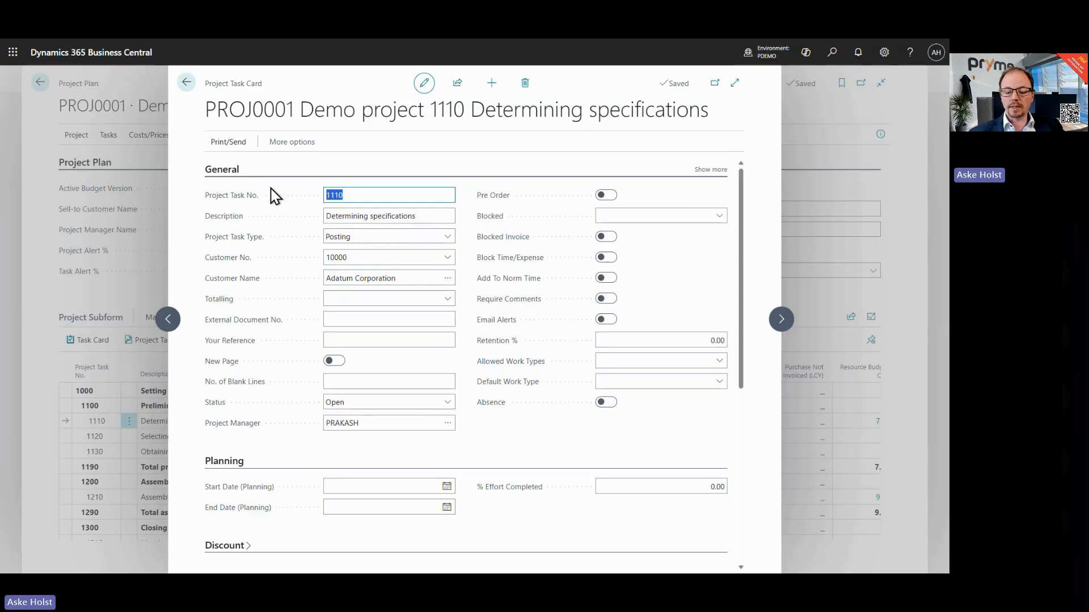
# Step: Browse the task card's invoicing, posting and invoice and shipping sections
pyautogui.scroll(-5, 271, 210)
pyautogui.click(238, 261)
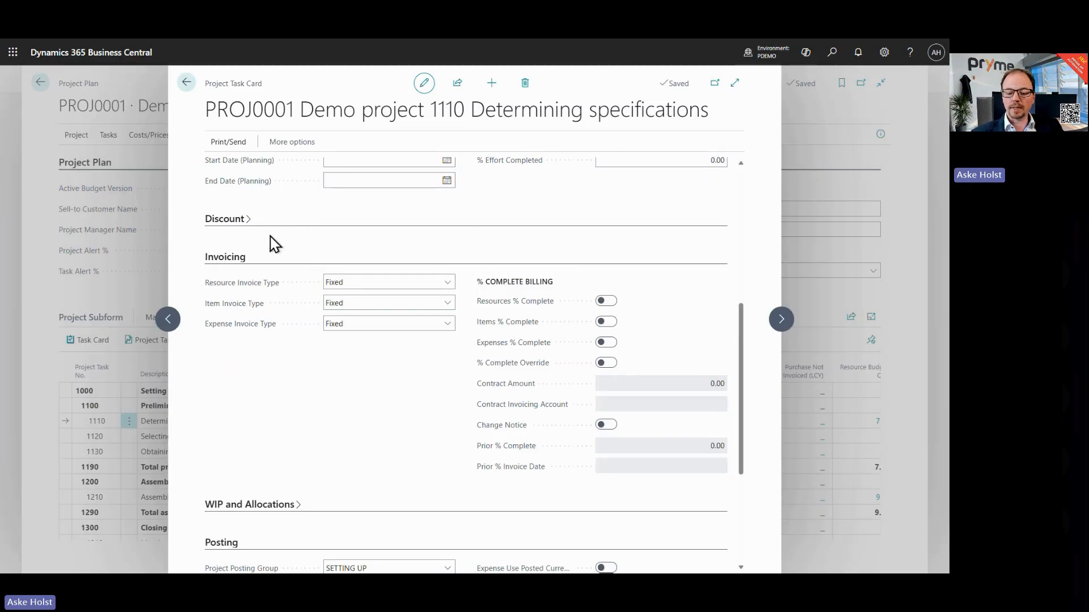
pyautogui.scroll(-4, 274, 244)
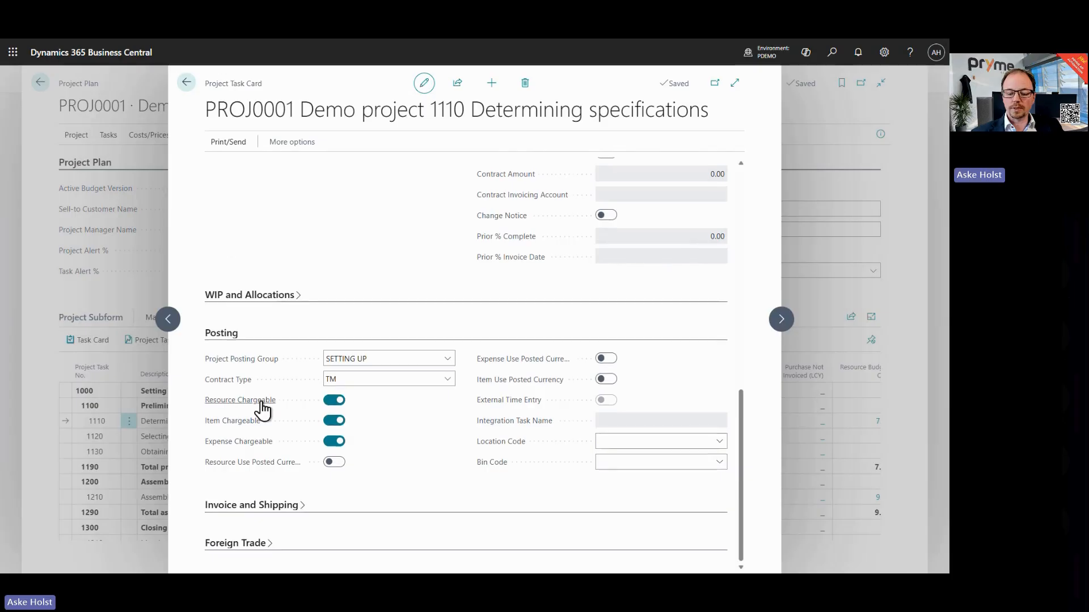
pyautogui.click(263, 506)
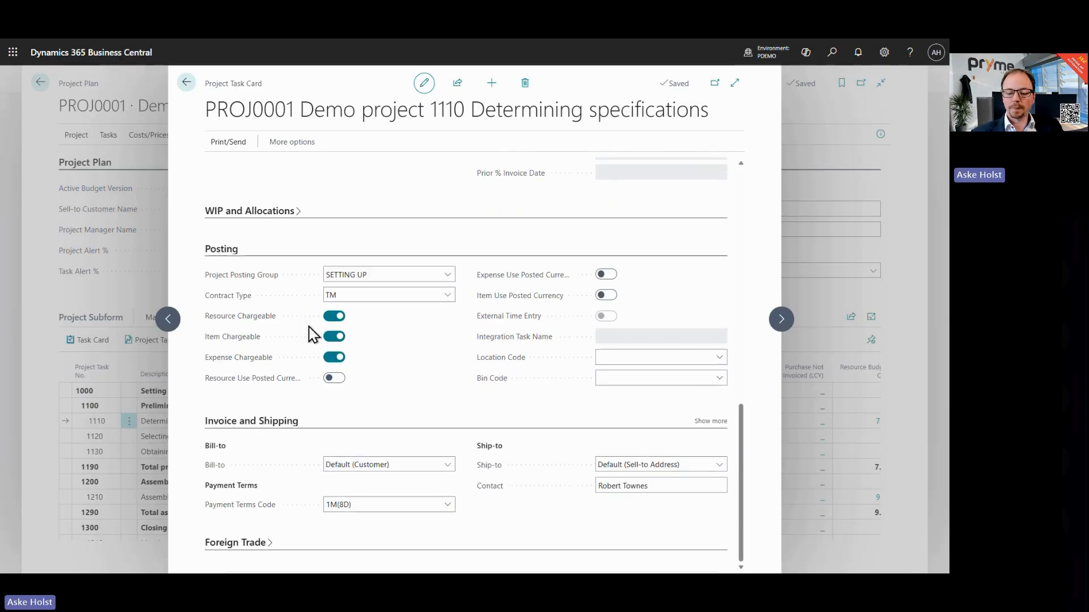
pyautogui.click(219, 251)
pyautogui.scroll(2, 263, 231)
pyautogui.click(243, 205)
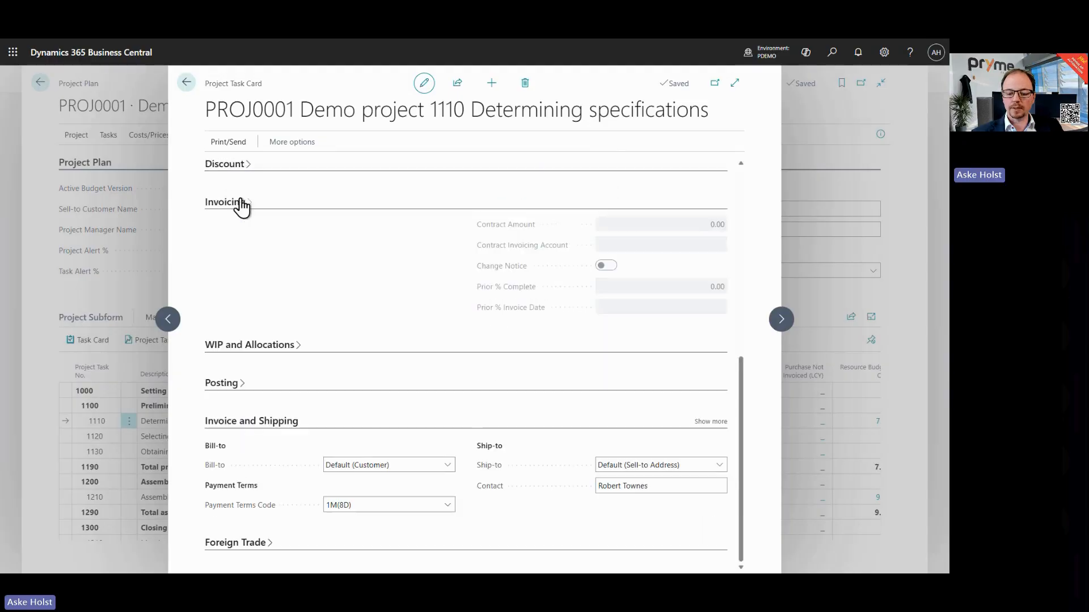
# Step: Set the task's Bill-to to Another Customer, choose customer 20000 Trey Research, and close the task card
pyautogui.click(383, 468)
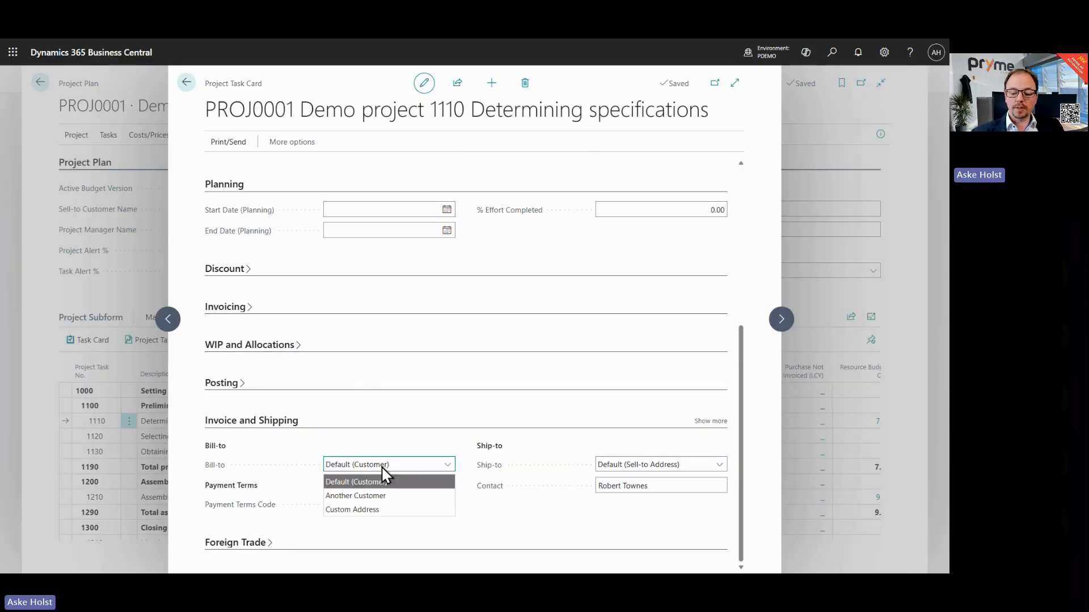
pyautogui.click(373, 495)
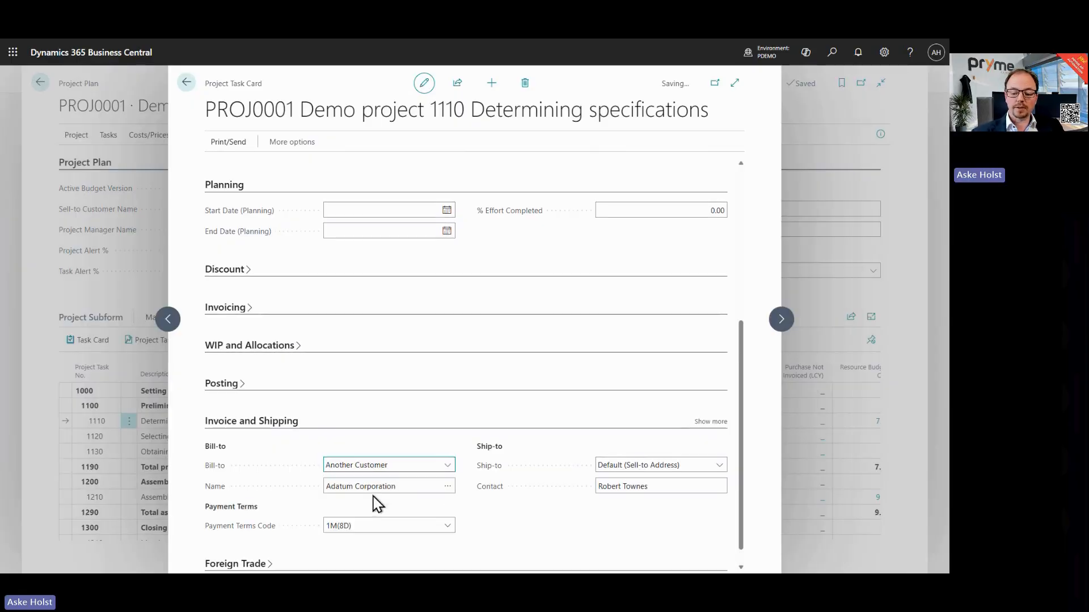
pyautogui.click(448, 486)
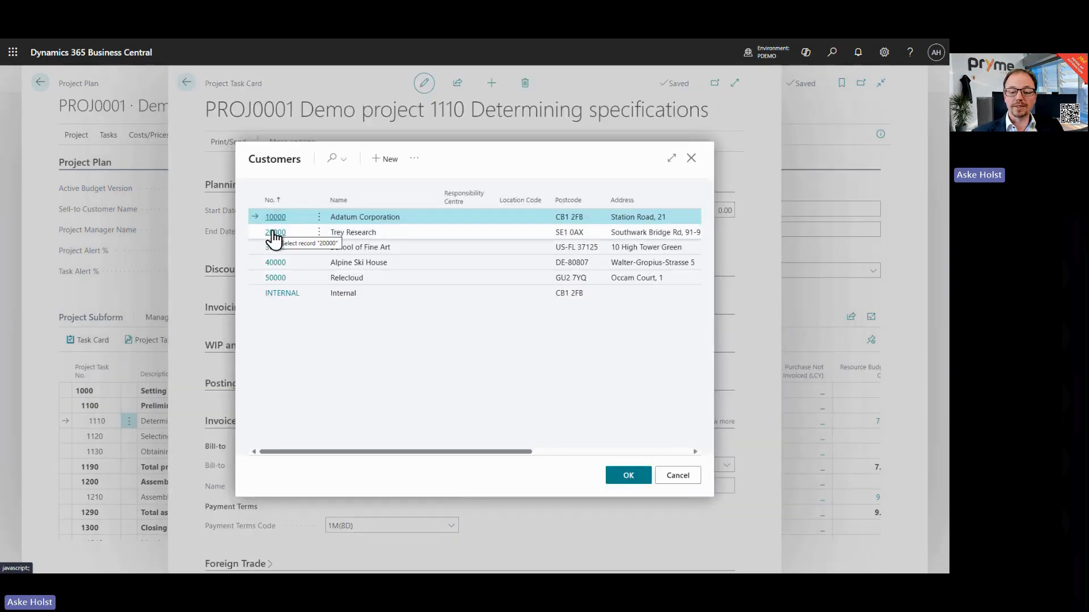
pyautogui.click(274, 233)
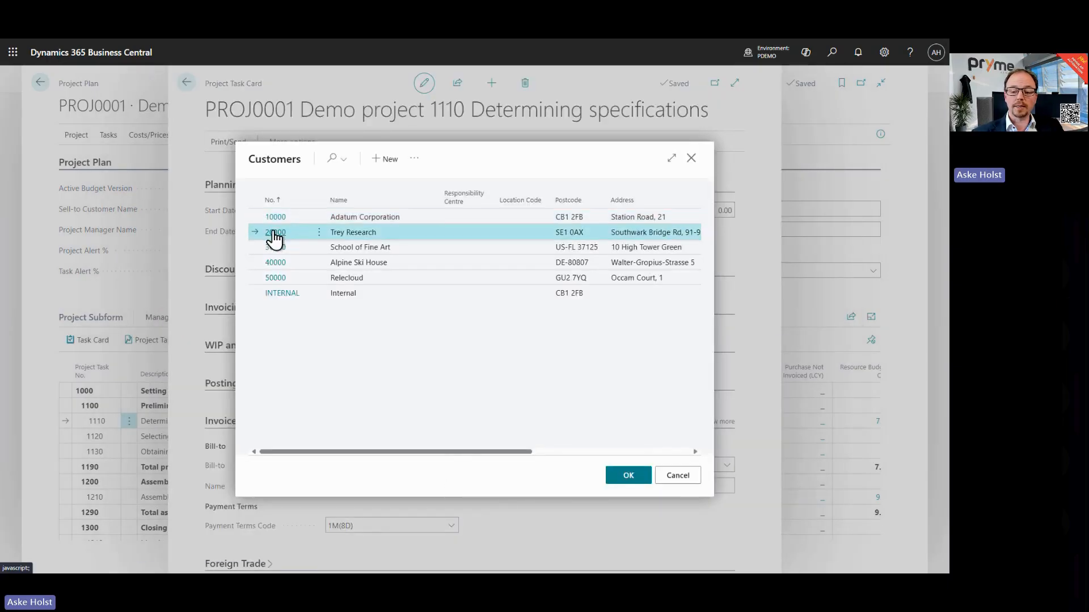
pyautogui.click(275, 233)
pyautogui.click(527, 343)
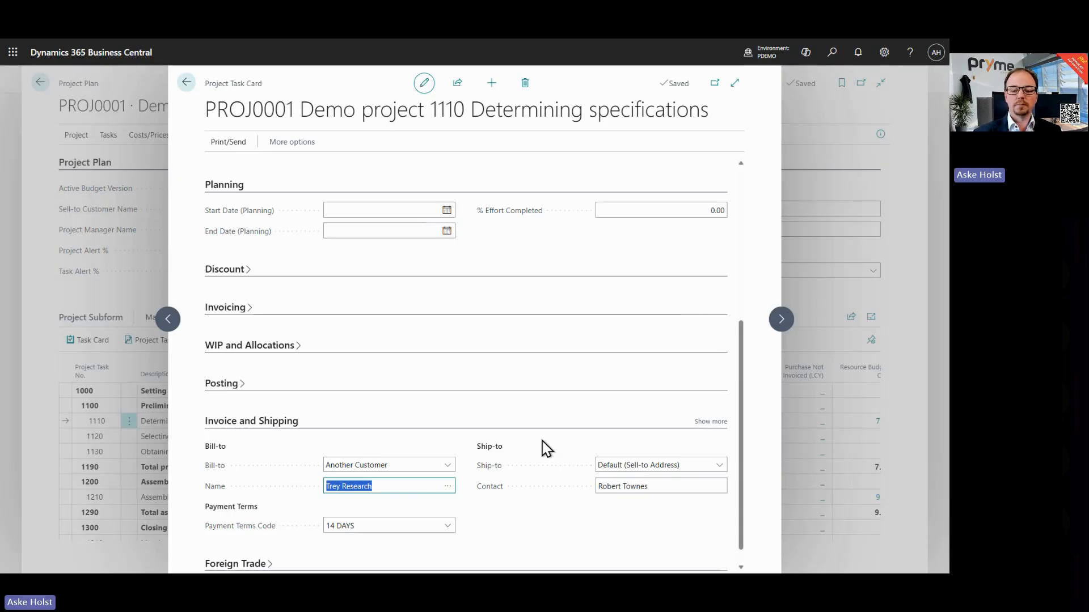
pyautogui.click(186, 82)
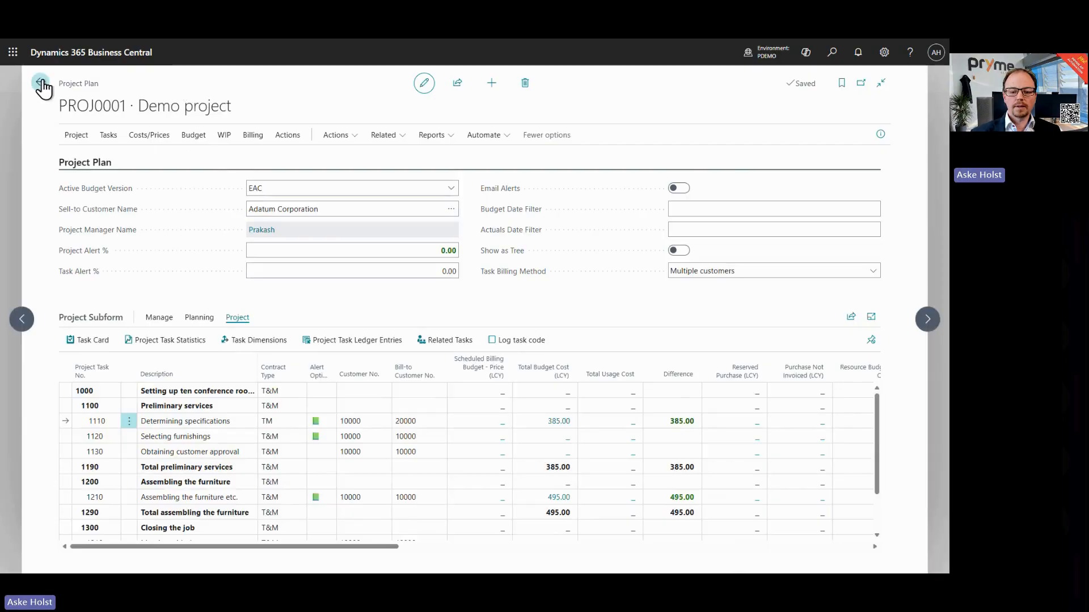
# Step: Create a new subcontract and set its project number to DEMO01
pyautogui.click(41, 83)
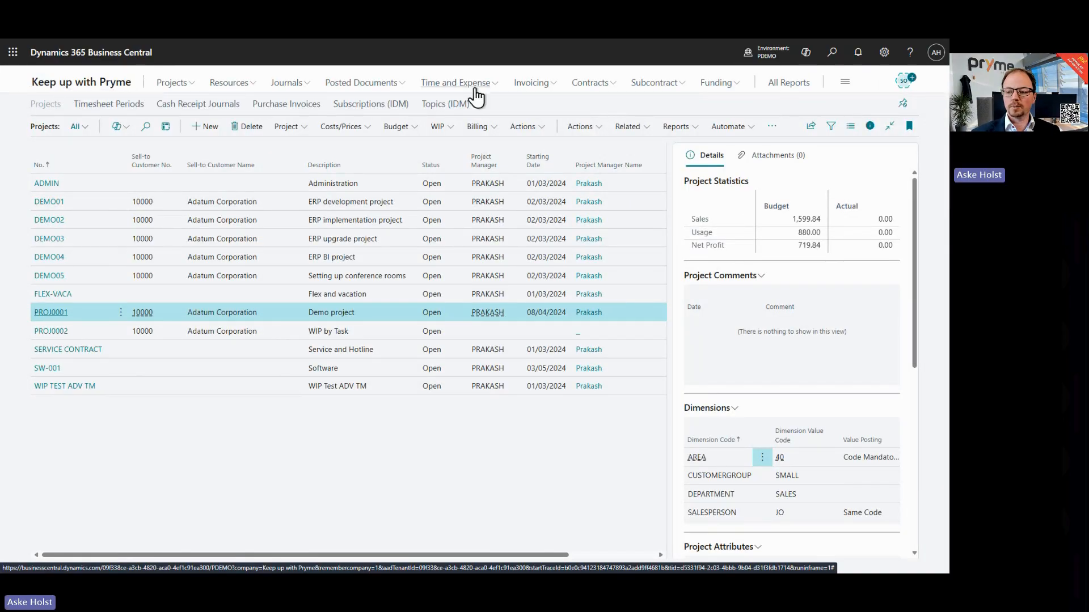
pyautogui.click(655, 85)
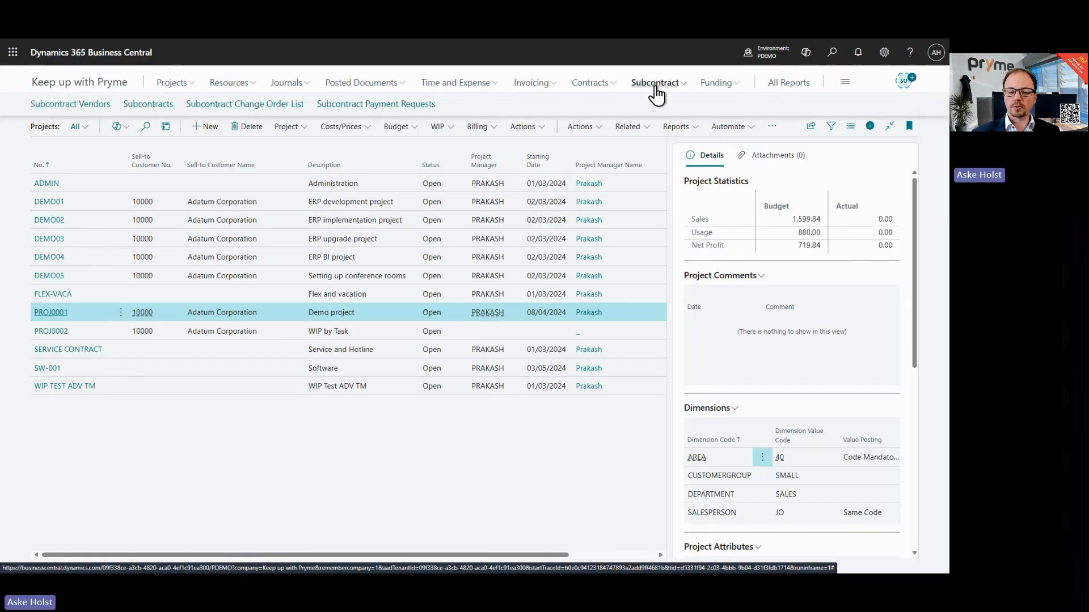
pyautogui.click(132, 107)
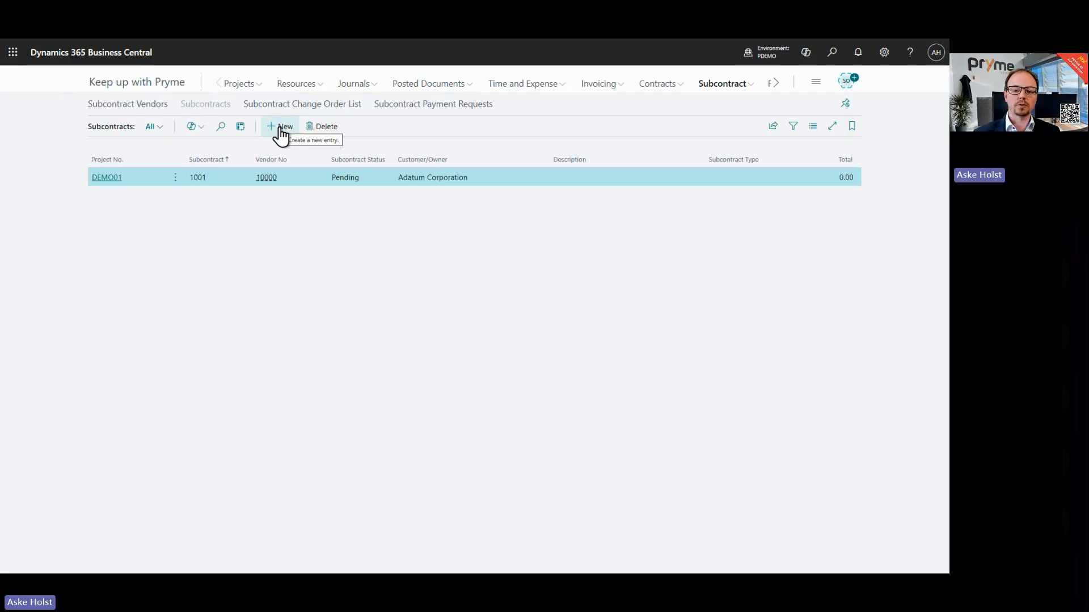
pyautogui.click(280, 128)
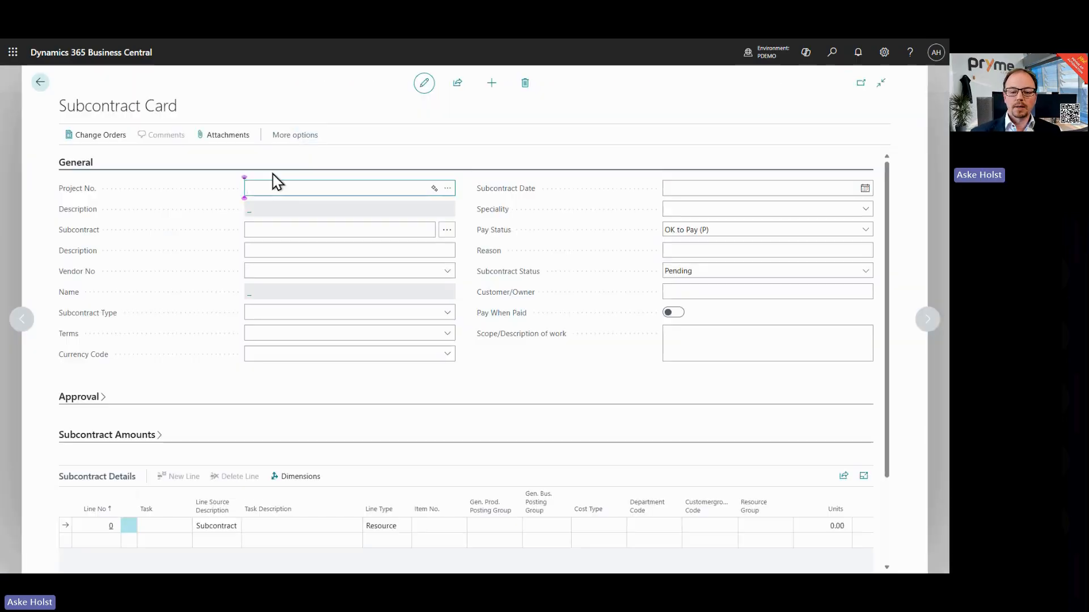
pyautogui.click(448, 189)
pyautogui.click(275, 233)
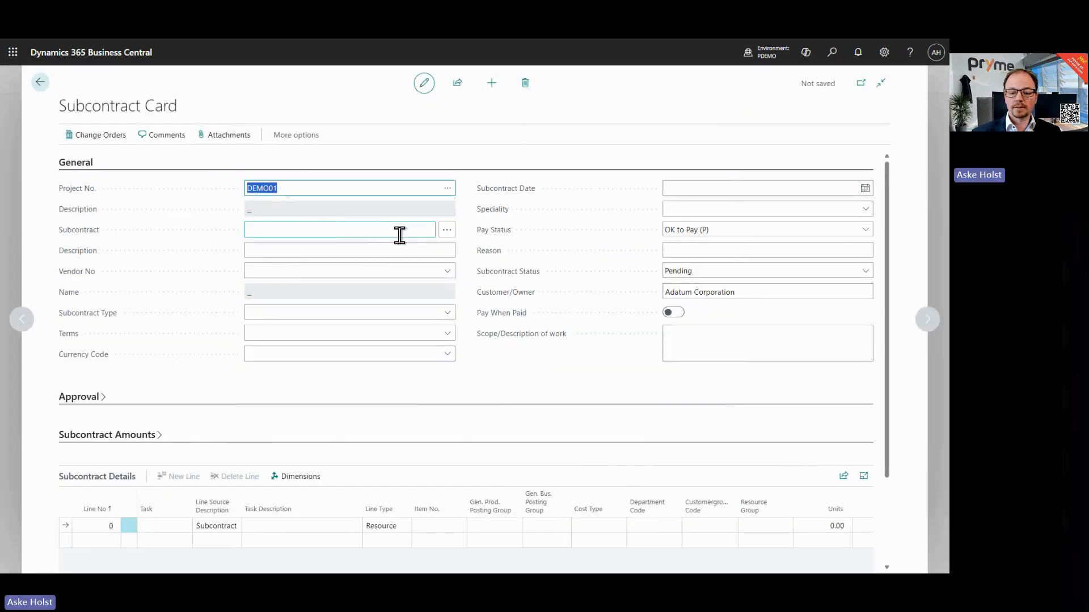
# Step: Select vendor 10000 Fabrikam, Inc. for the subcontract
pyautogui.click(406, 271)
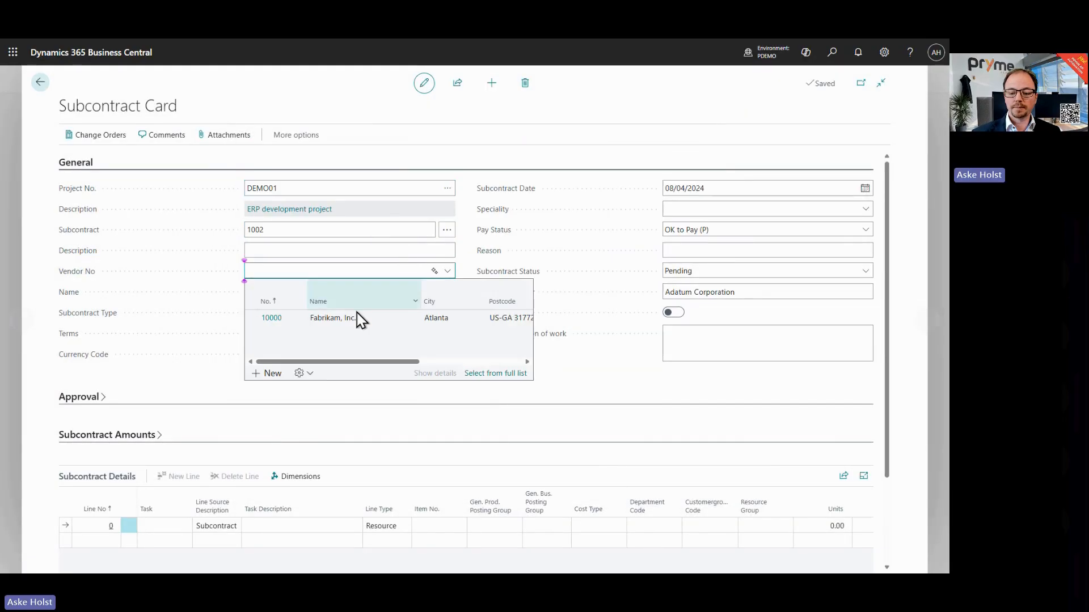
pyautogui.click(359, 320)
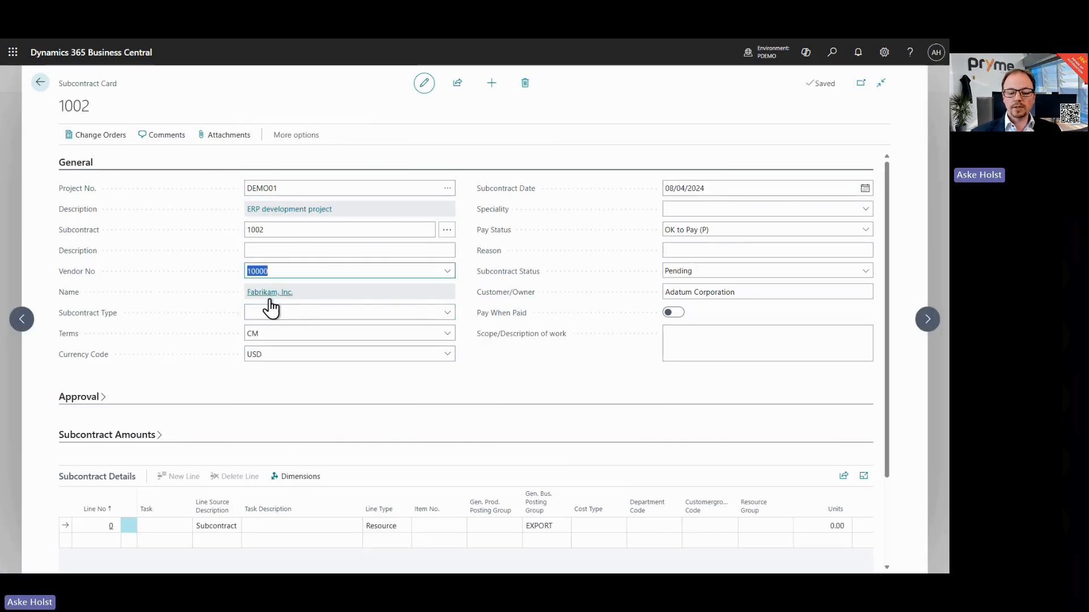
pyautogui.click(289, 354)
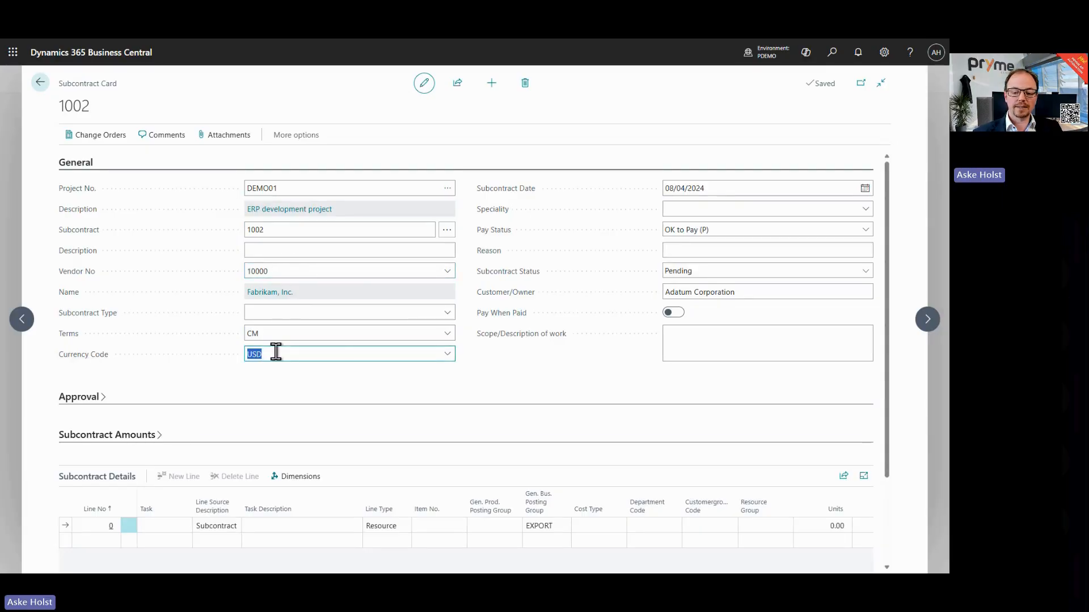
# Step: Assign project task 10.110 Specification to the subcontract detail line
pyautogui.click(150, 526)
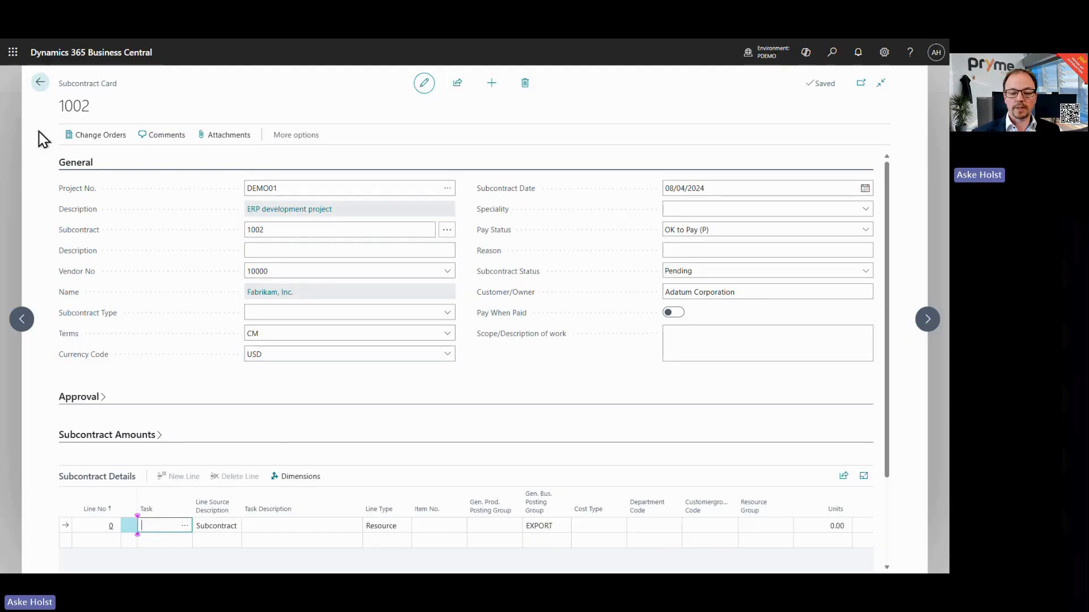
pyautogui.click(82, 164)
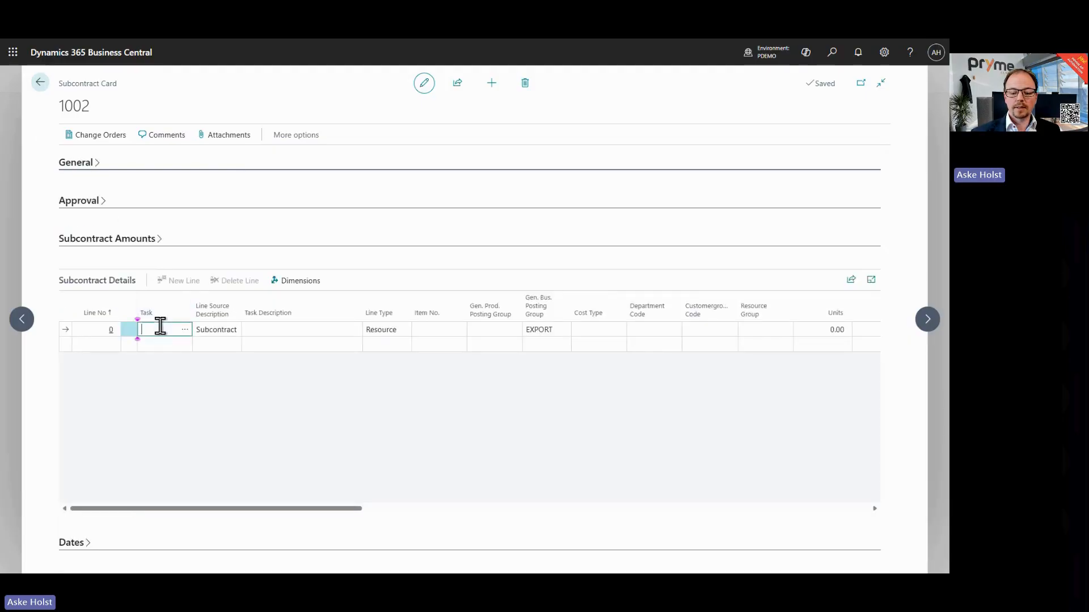
pyautogui.click(187, 331)
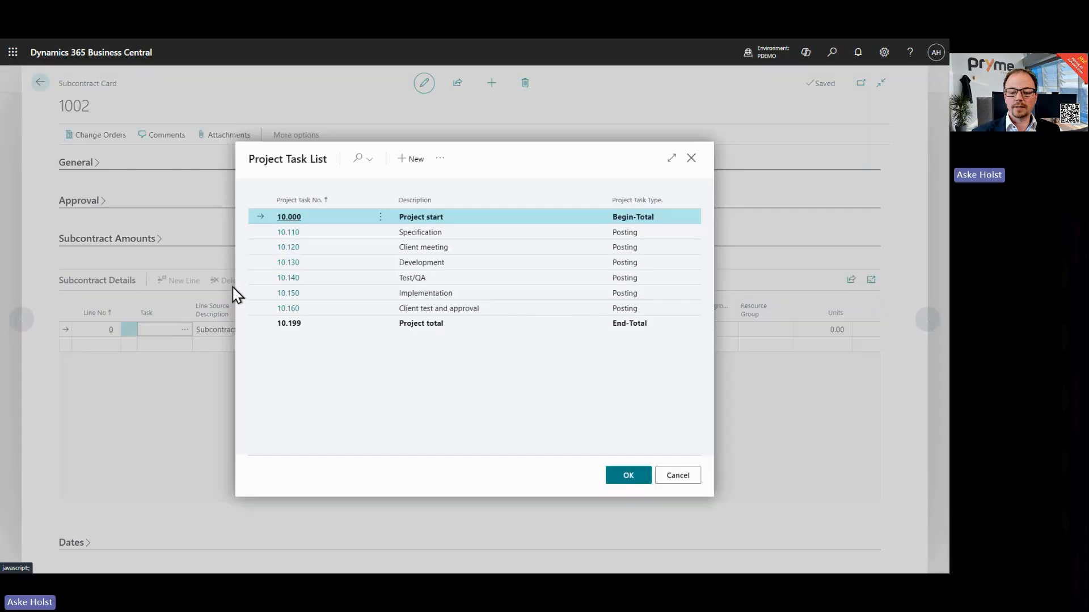
pyautogui.click(289, 233)
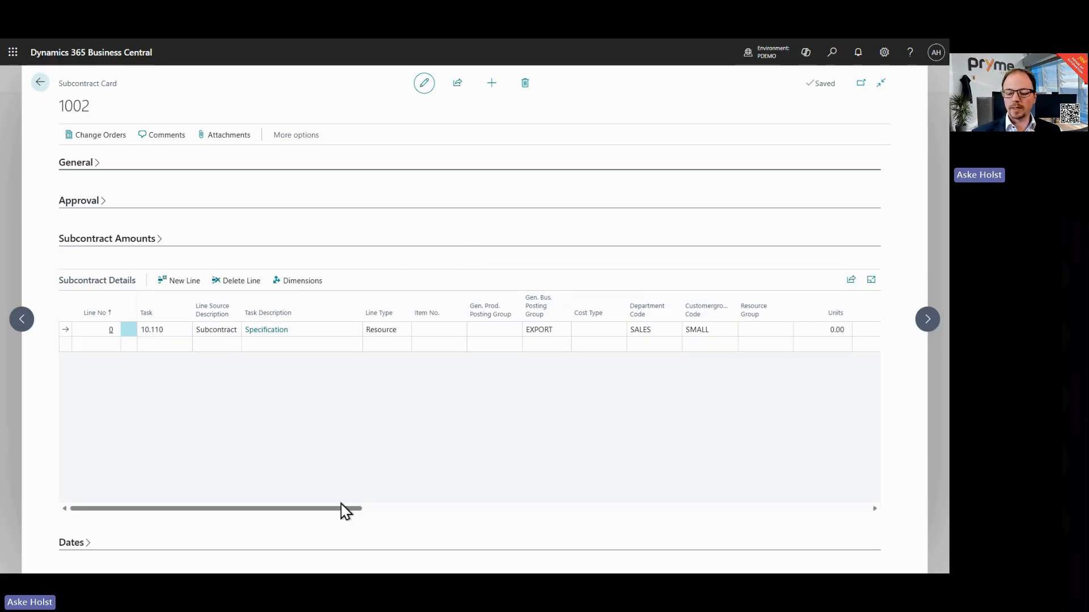
# Step: Set the subcontract line's units to 10 and rate to 100
pyautogui.moveTo(318, 514); pyautogui.dragTo(444, 525)
pyautogui.click(443, 329)
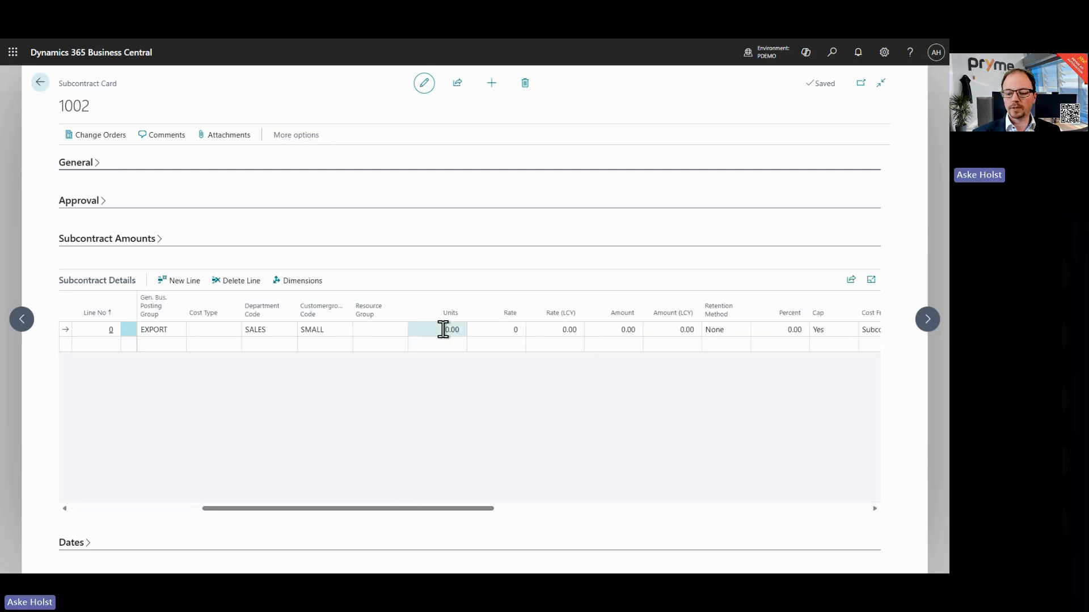
pyautogui.write('10')
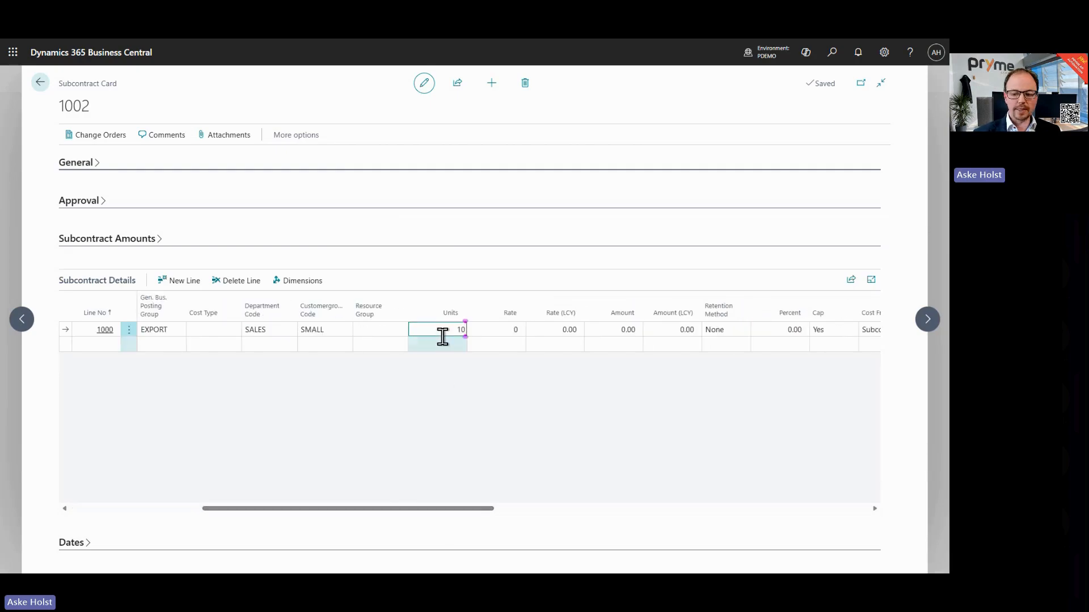
pyautogui.press('Tab')
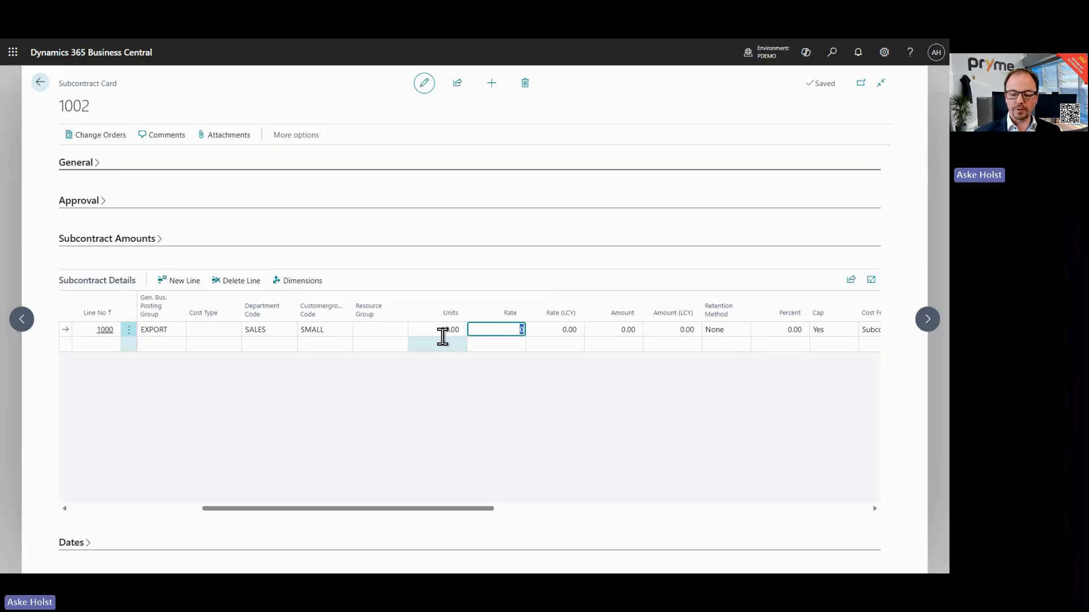
pyautogui.write('100')
pyautogui.press('Tab')
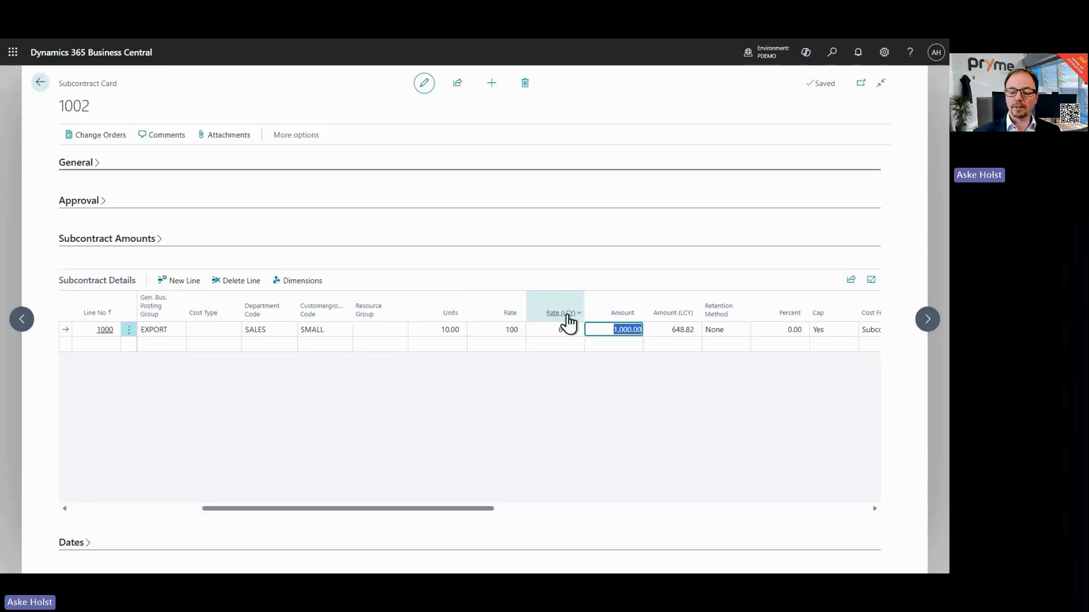
pyautogui.click(497, 333)
pyautogui.doubleClick(497, 333)
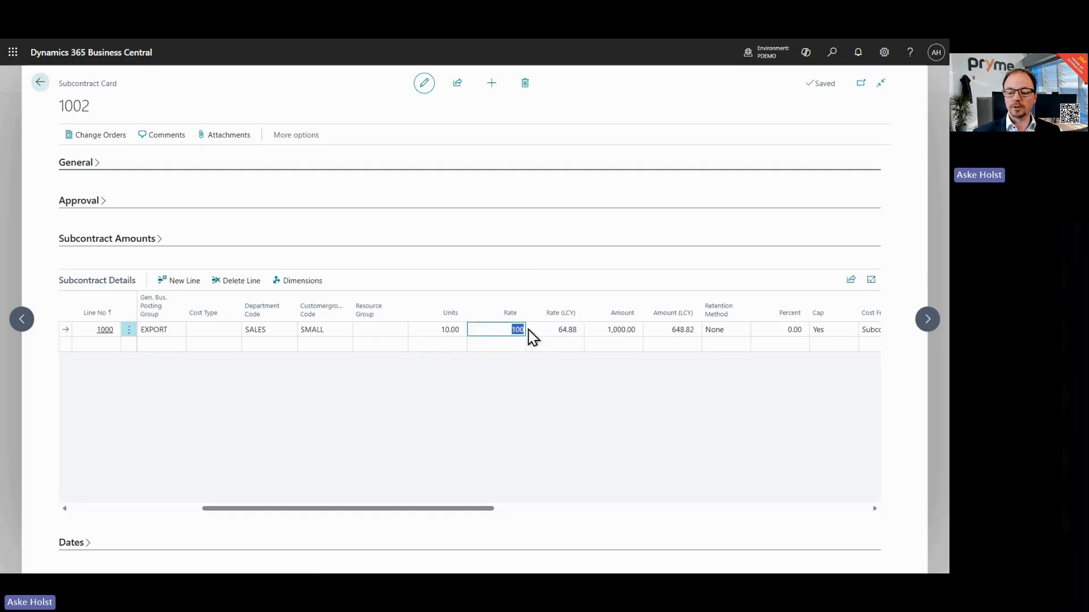
pyautogui.click(546, 336)
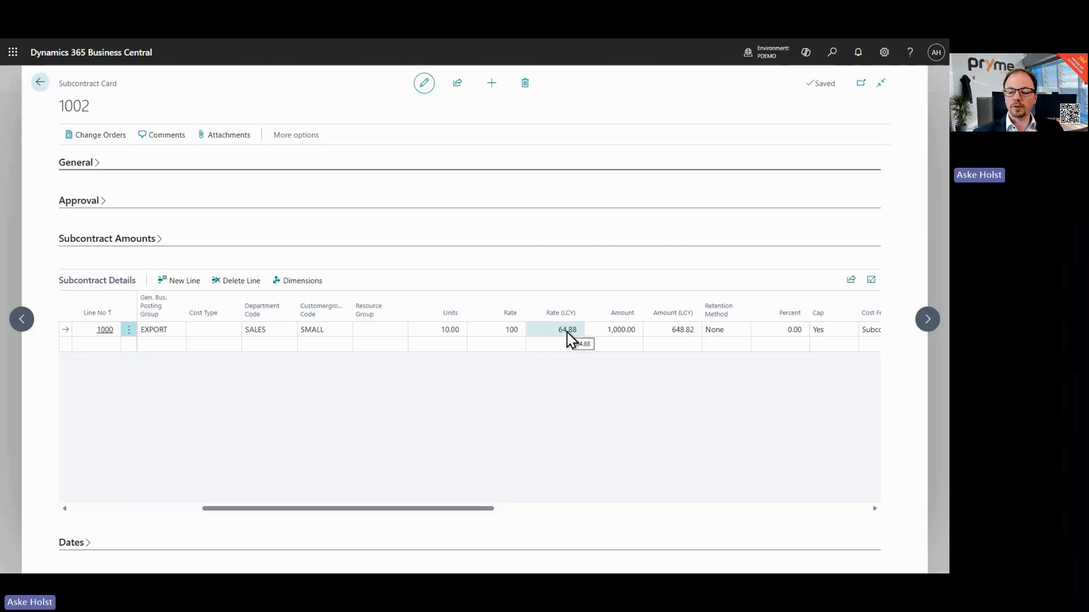
# Step: Close the subcontract card and return to the role centre home page
pyautogui.click(420, 236)
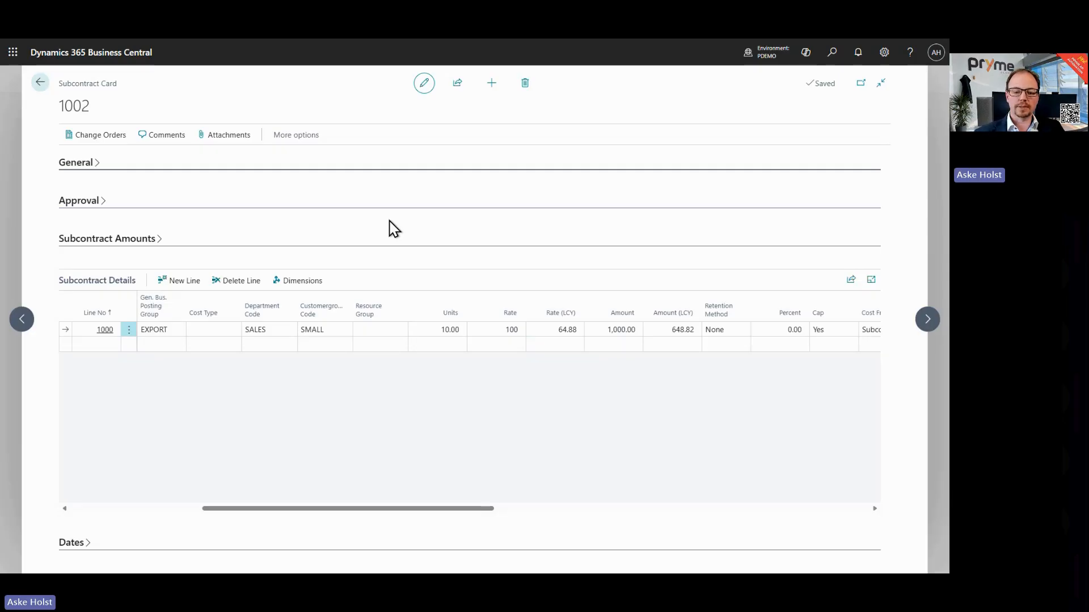
pyautogui.click(40, 84)
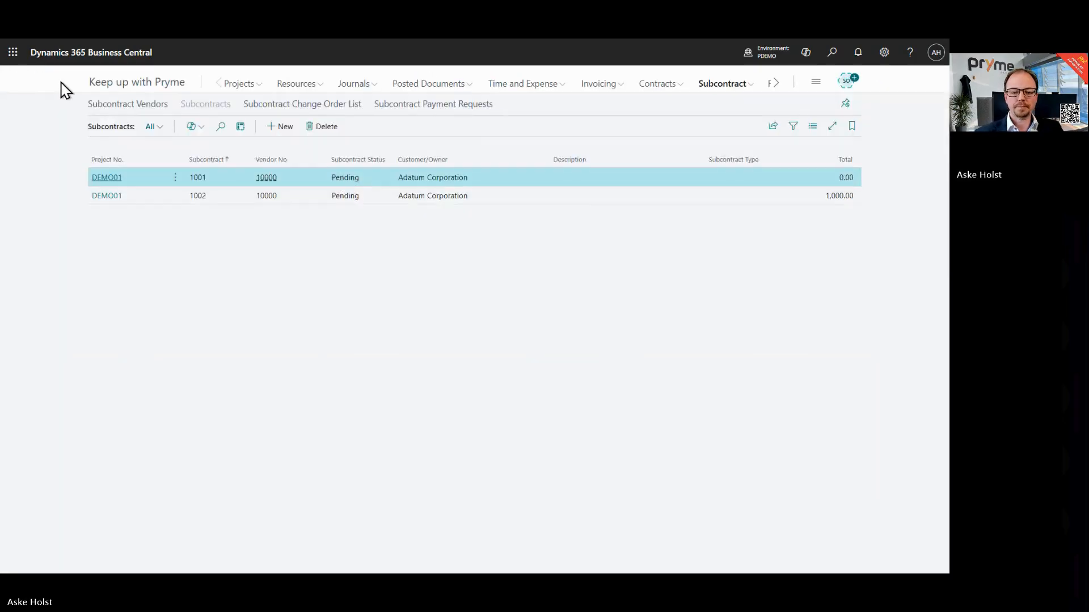
pyautogui.click(106, 84)
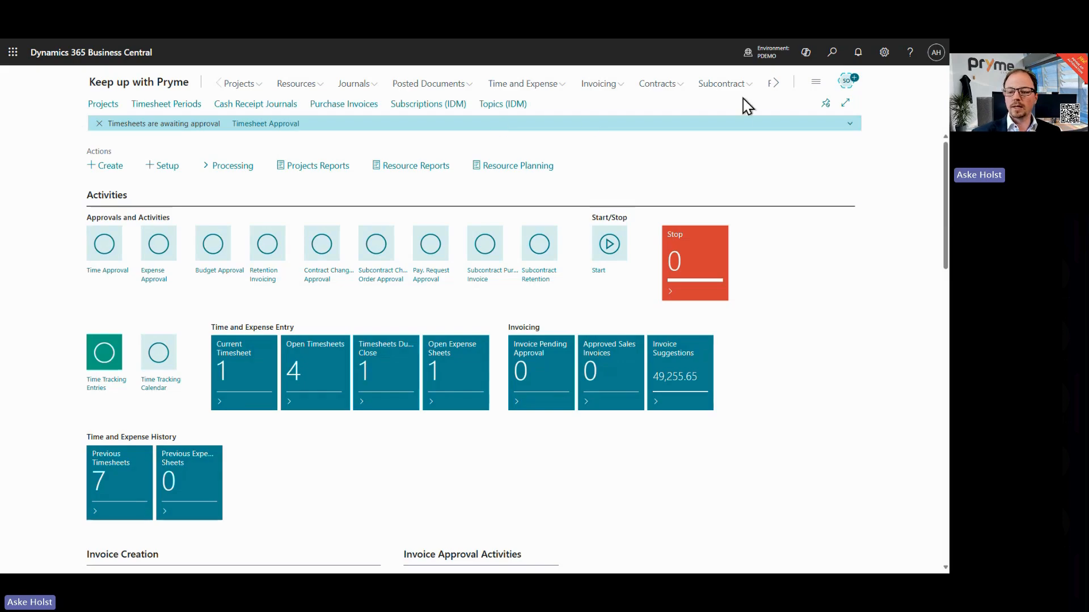
# Step: Search for payment journals and open the Payment Journals page
pyautogui.click(829, 56)
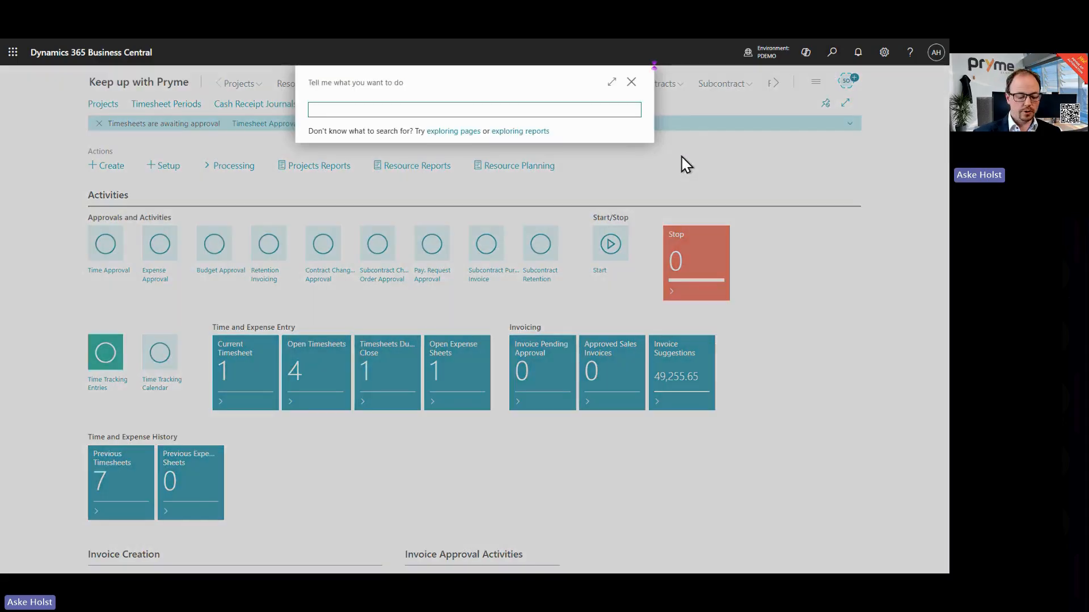
pyautogui.write('paym')
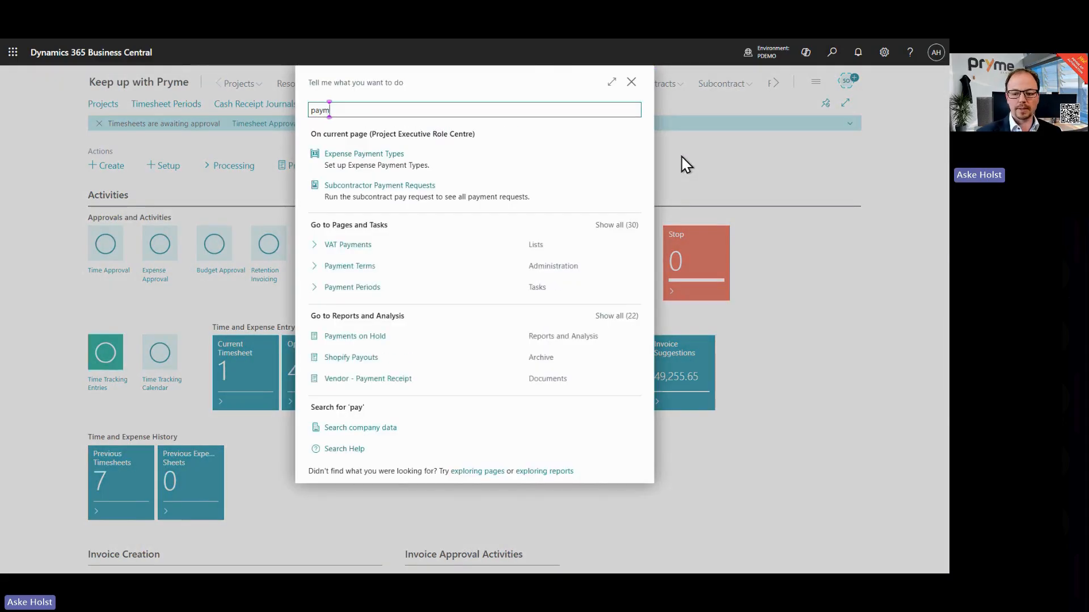
pyautogui.write(' jo')
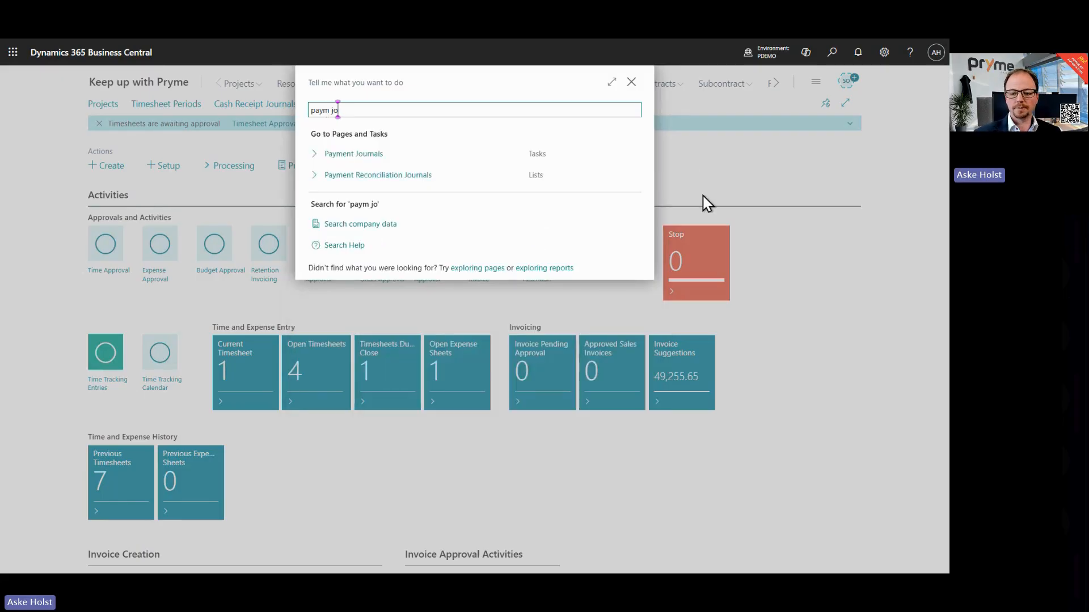
pyautogui.click(405, 158)
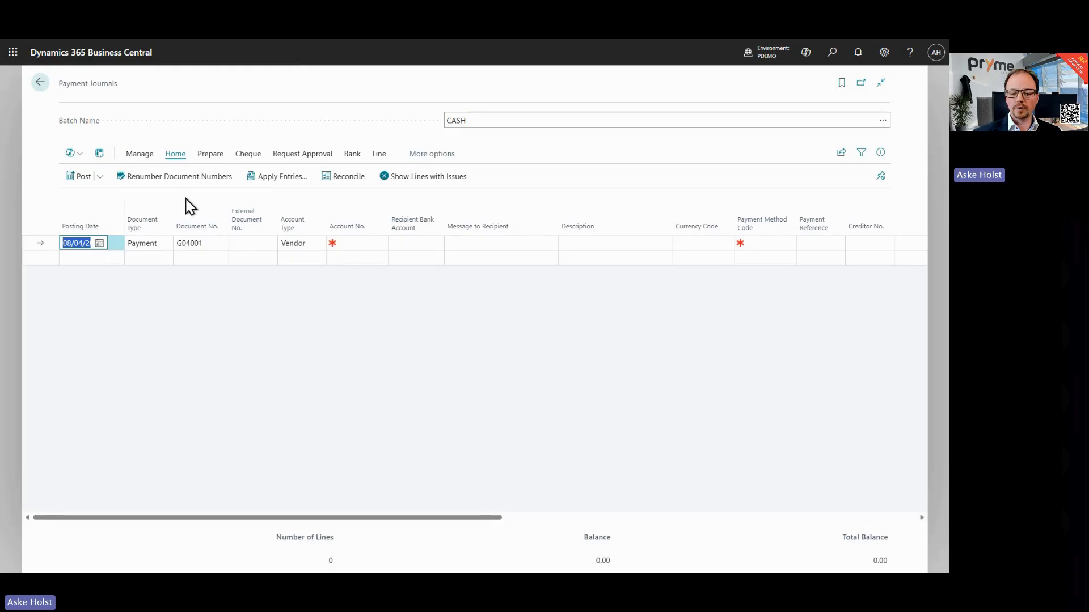
# Step: Set the journal line's account type to Customer and account number to 10000 Adatum Corporation
pyautogui.click(301, 243)
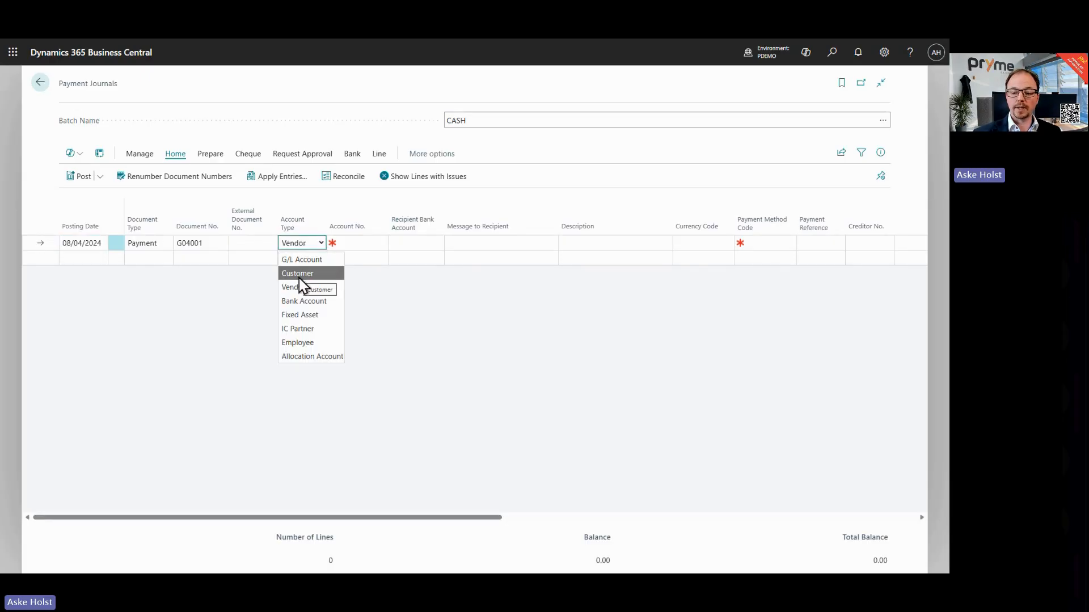
pyautogui.click(300, 275)
pyautogui.click(358, 242)
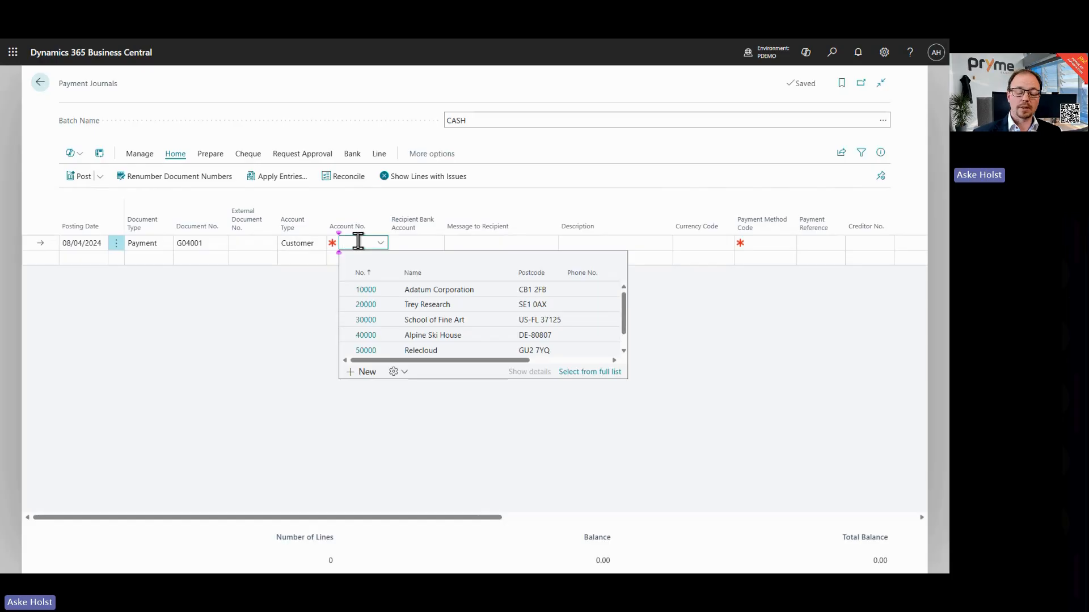
pyautogui.click(365, 290)
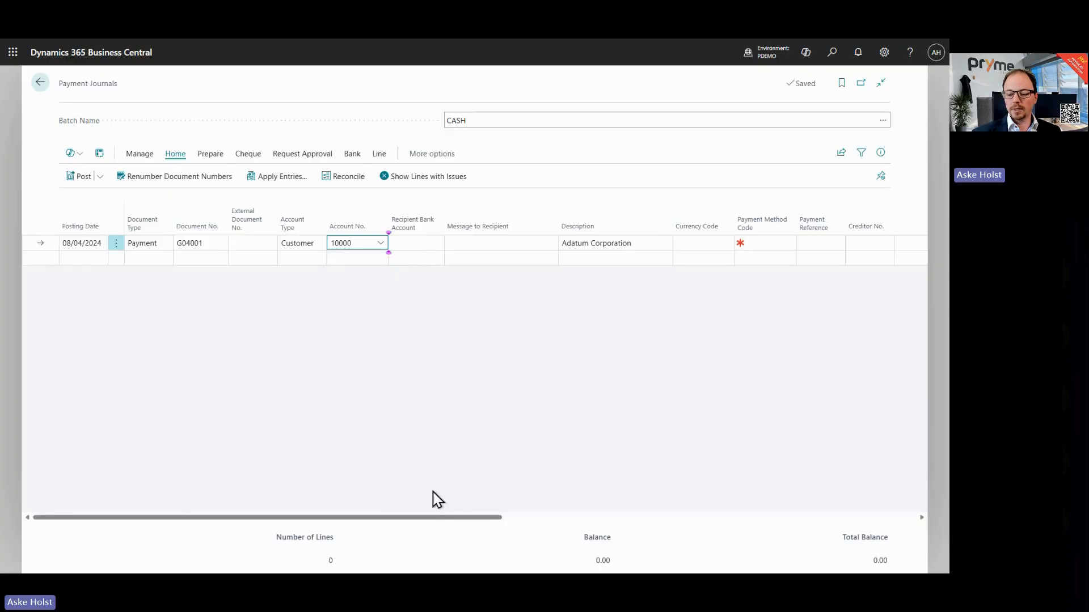
# Step: Enter an amount of 100 on the payment journal line
pyautogui.moveTo(416, 517); pyautogui.dragTo(749, 532)
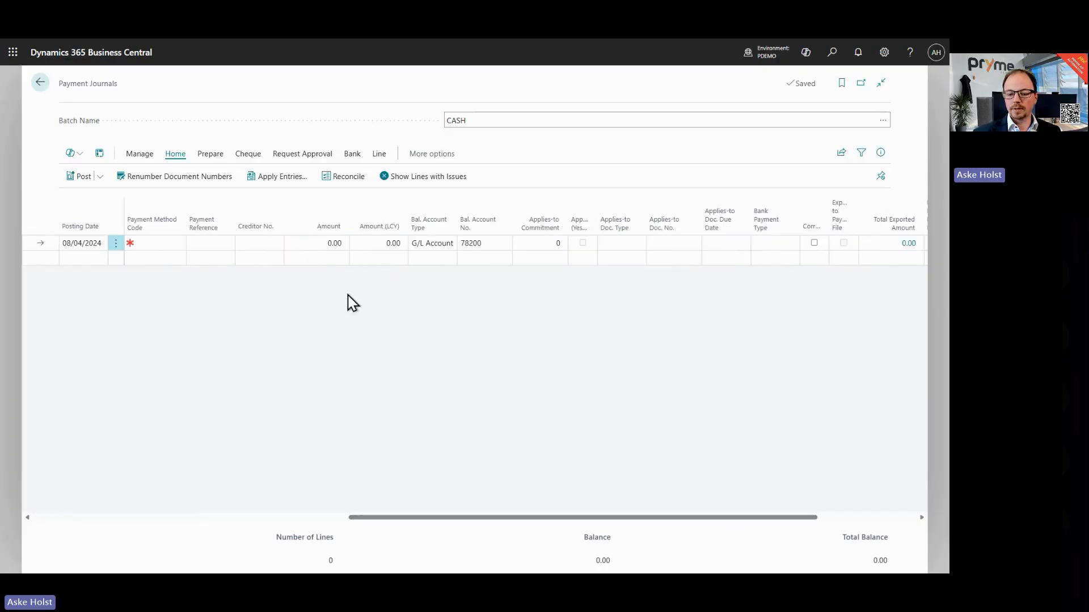
pyautogui.click(309, 245)
pyautogui.write('100')
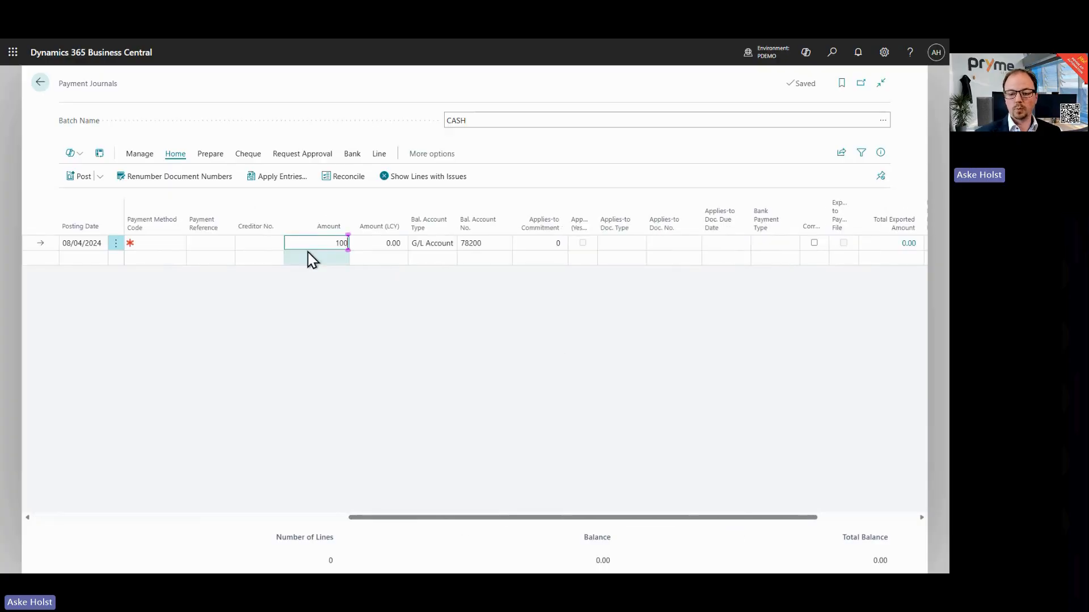
pyautogui.press('Tab')
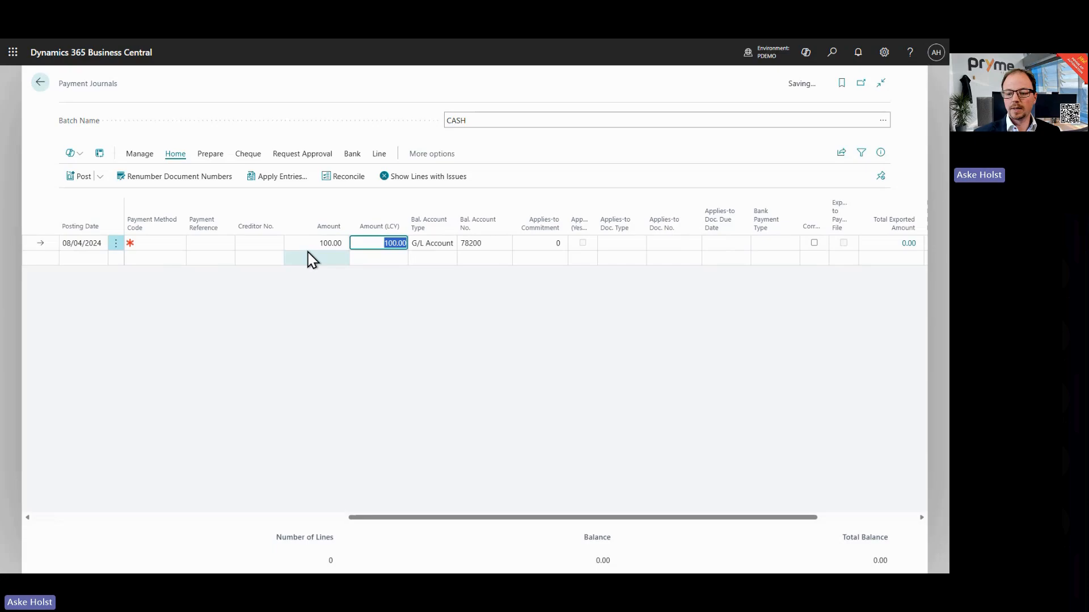
# Step: Apply the payment line to the Adatum Grants commitment fund ledger entry and close the journal
pyautogui.click(533, 244)
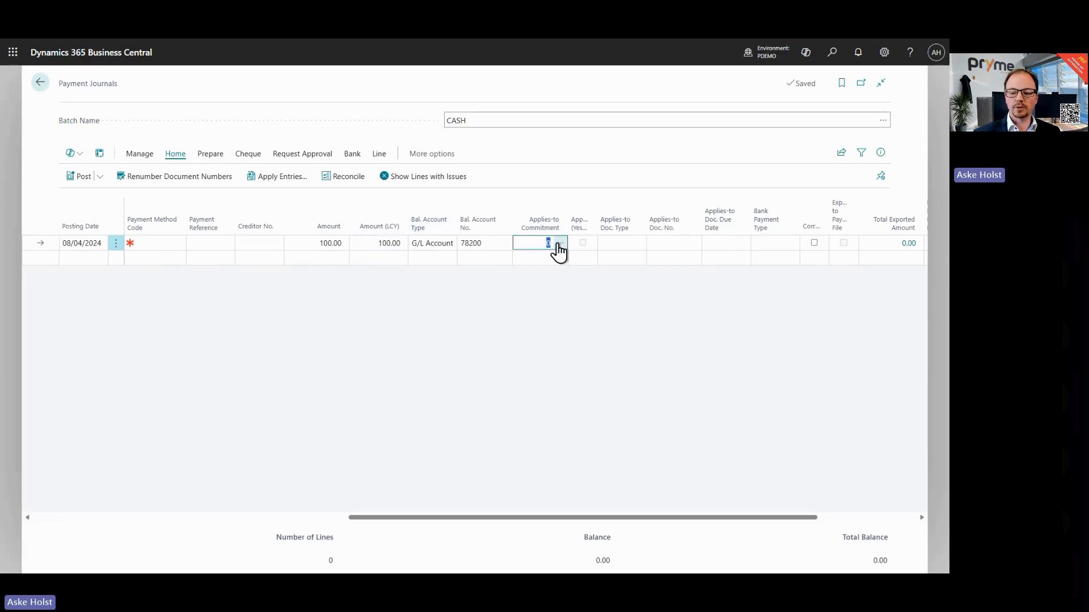
pyautogui.click(559, 244)
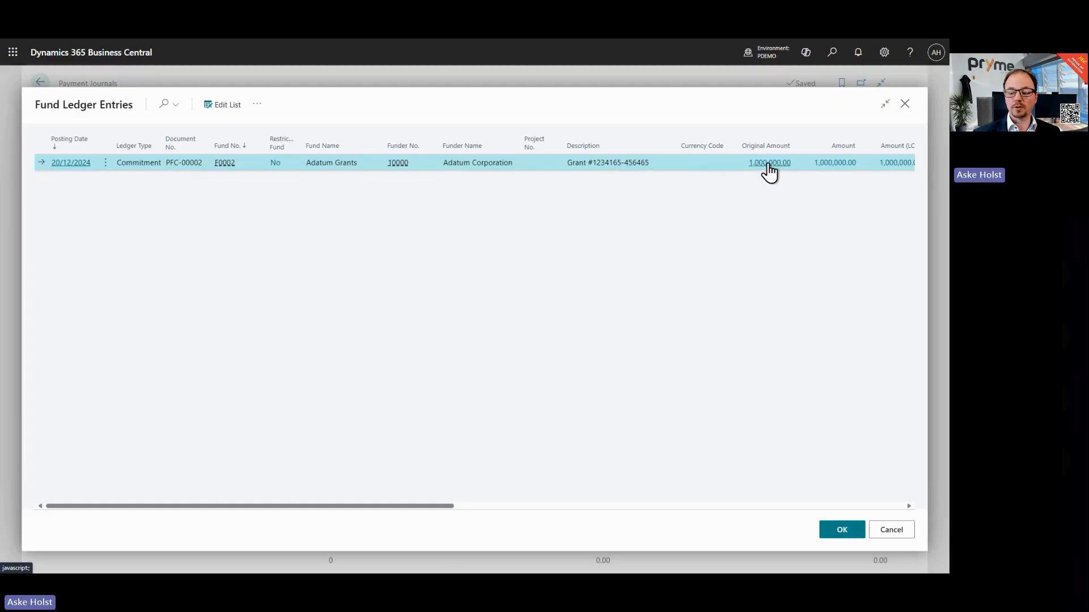
pyautogui.click(86, 167)
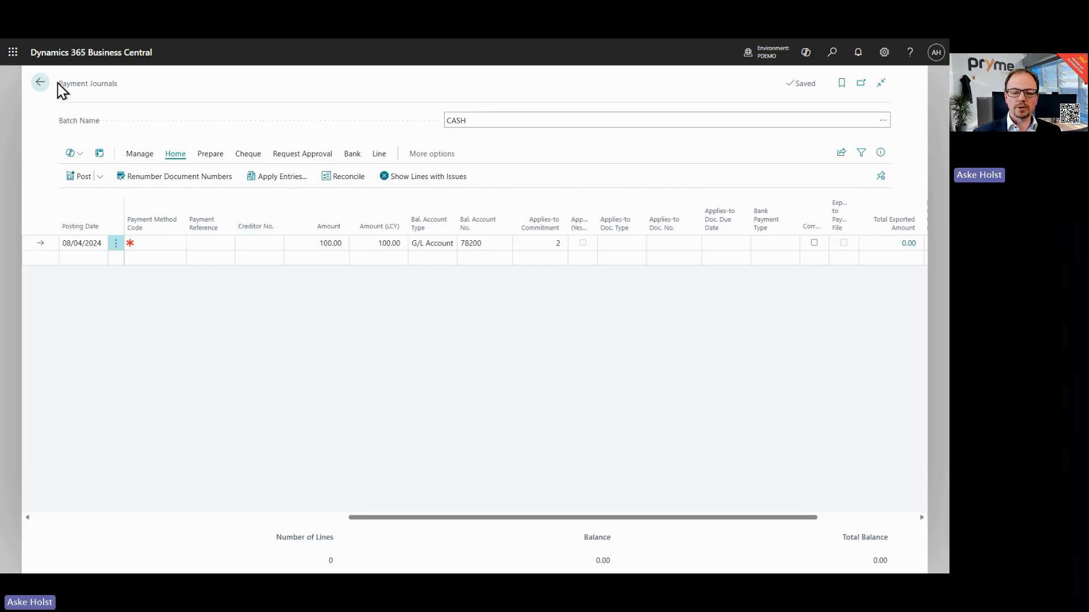
pyautogui.click(40, 83)
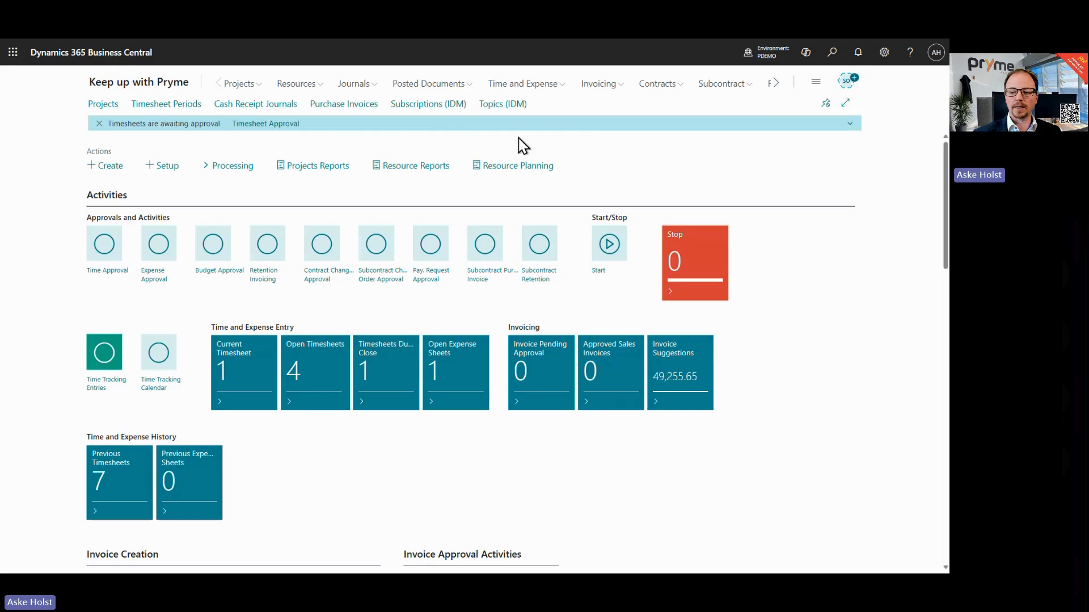
# Step: Open the customer card for 10000 Adatum Corporation, examine its Funder setting, and close it
pyautogui.click(774, 85)
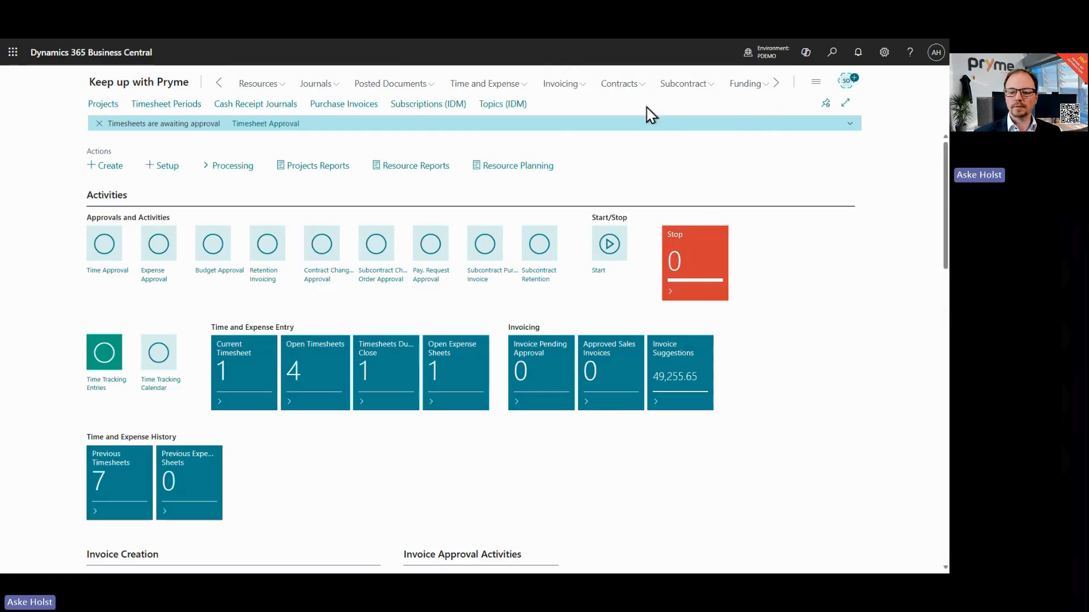
pyautogui.click(574, 89)
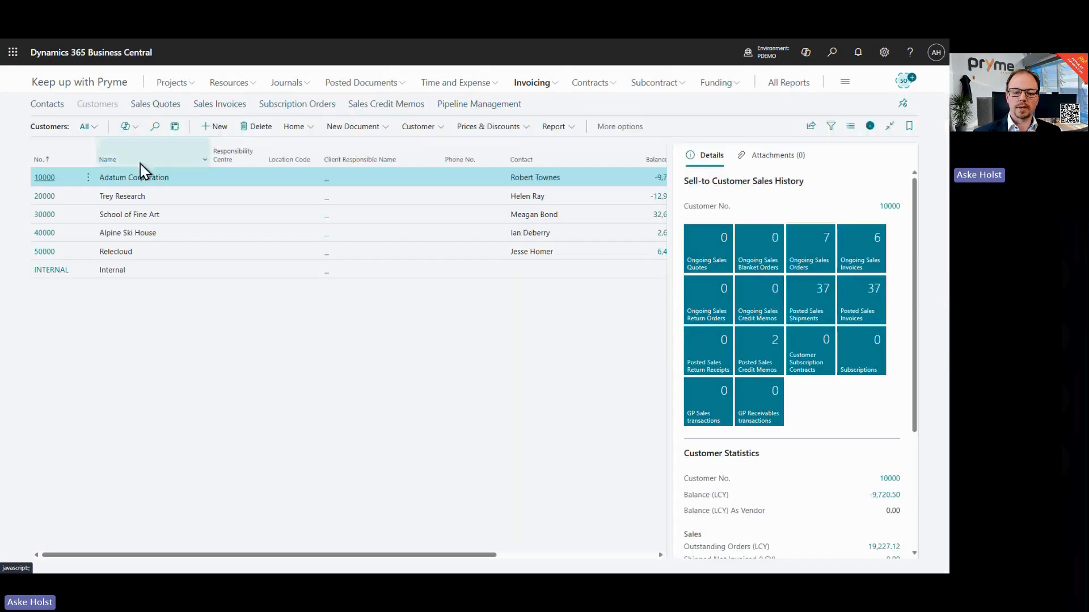
pyautogui.click(48, 179)
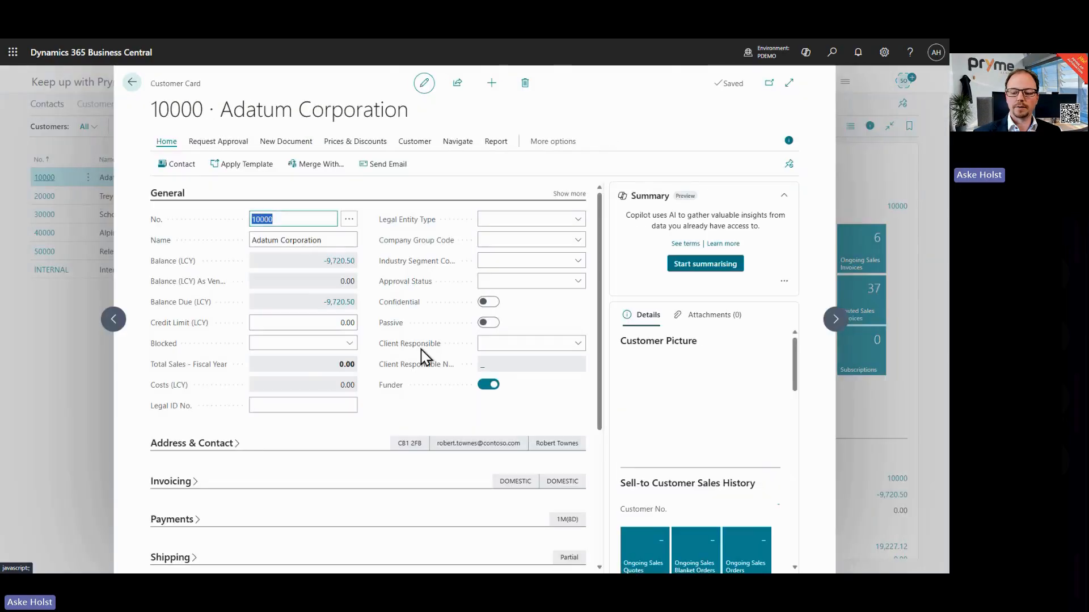
pyautogui.moveTo(393, 392)
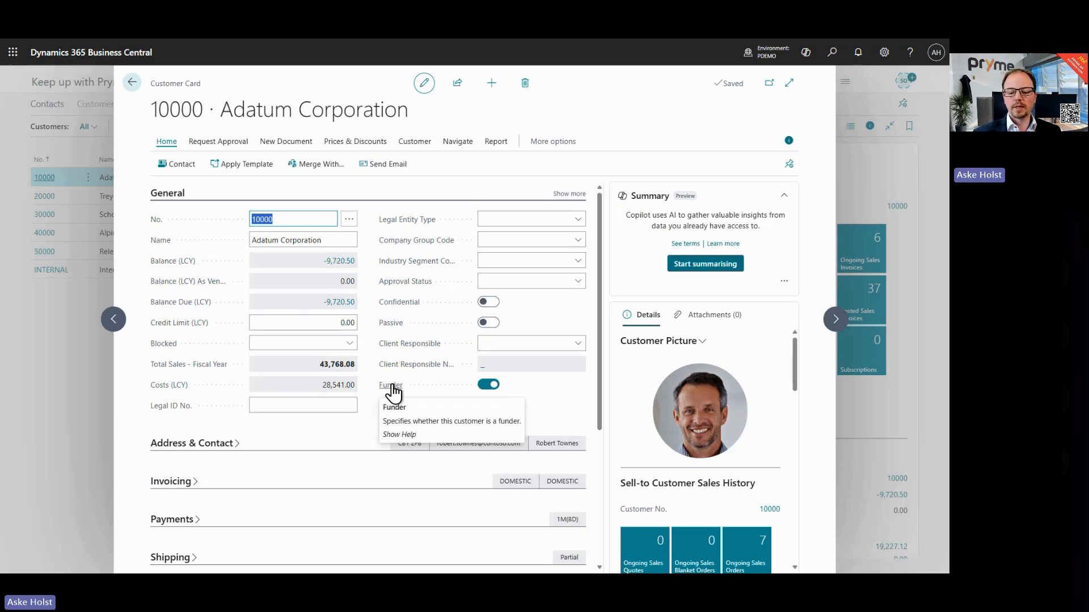
pyautogui.click(132, 83)
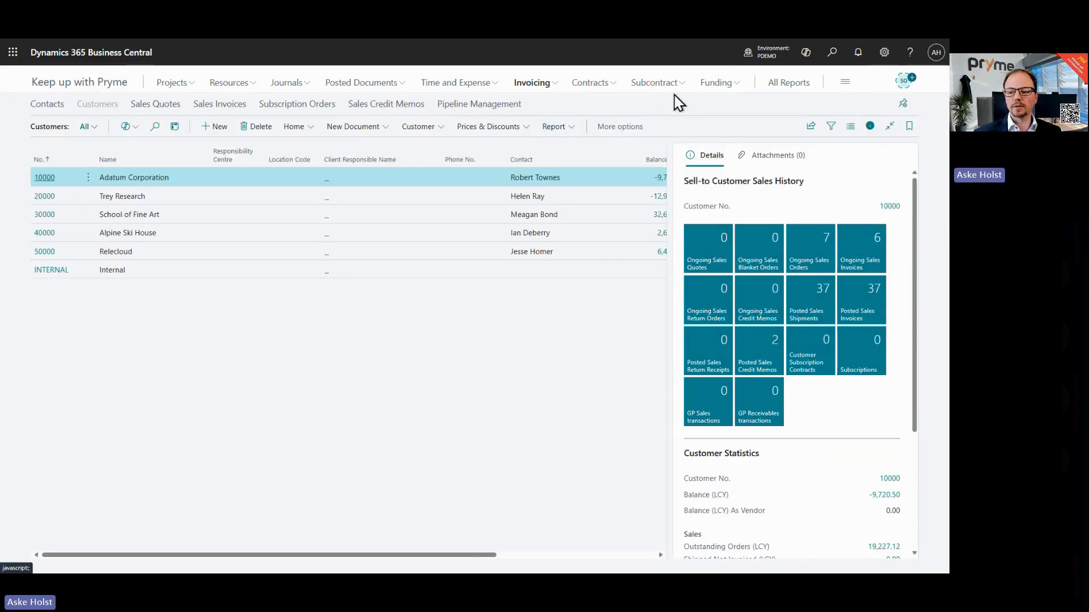
# Step: Open the Funders list to view the funder customers, then return to the home page
pyautogui.click(713, 85)
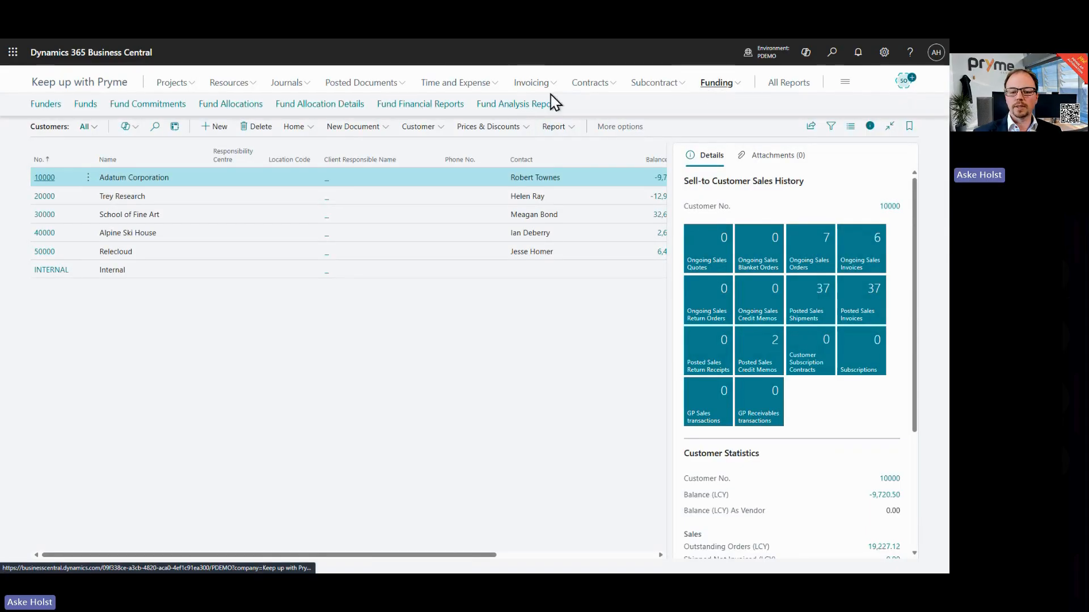
pyautogui.click(43, 108)
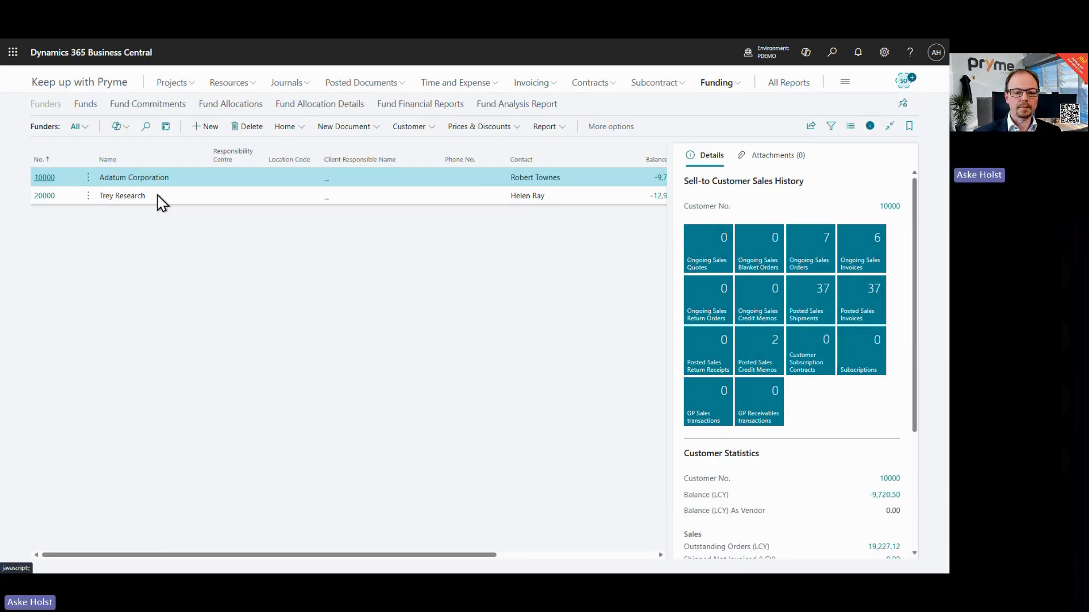
pyautogui.click(91, 82)
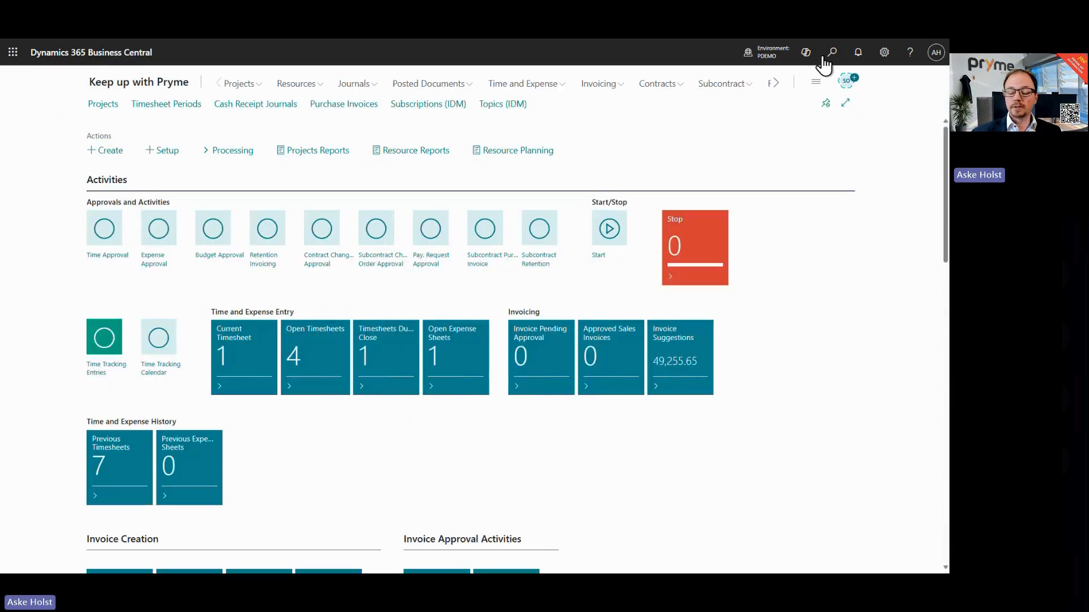
# Step: Search for and open Fund Ledger Entries, and examine the commitment columns such as Effective Date
pyautogui.click(832, 54)
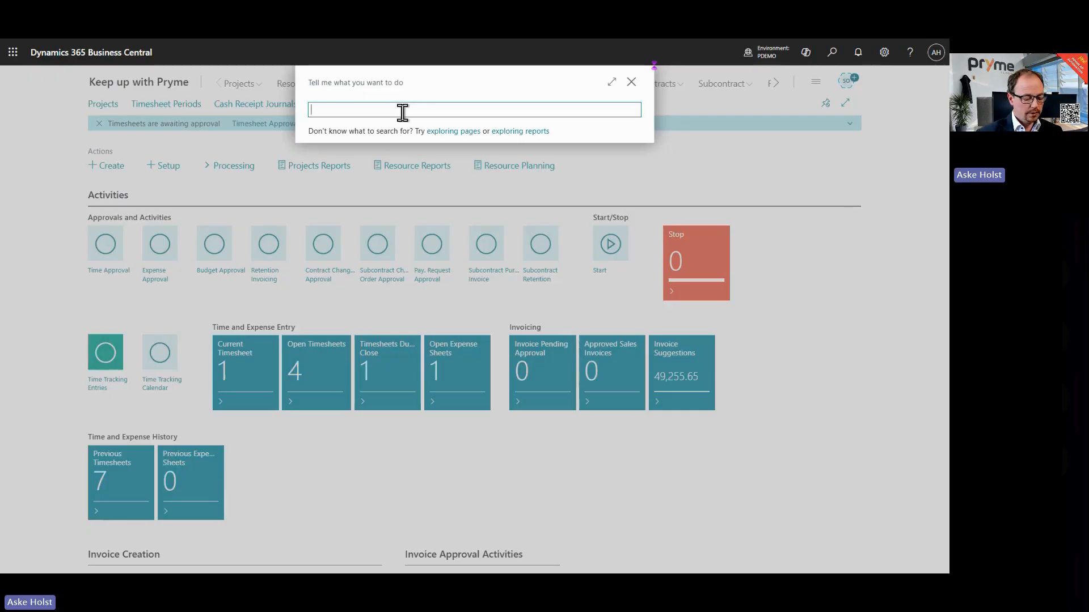
pyautogui.write('fund ledger')
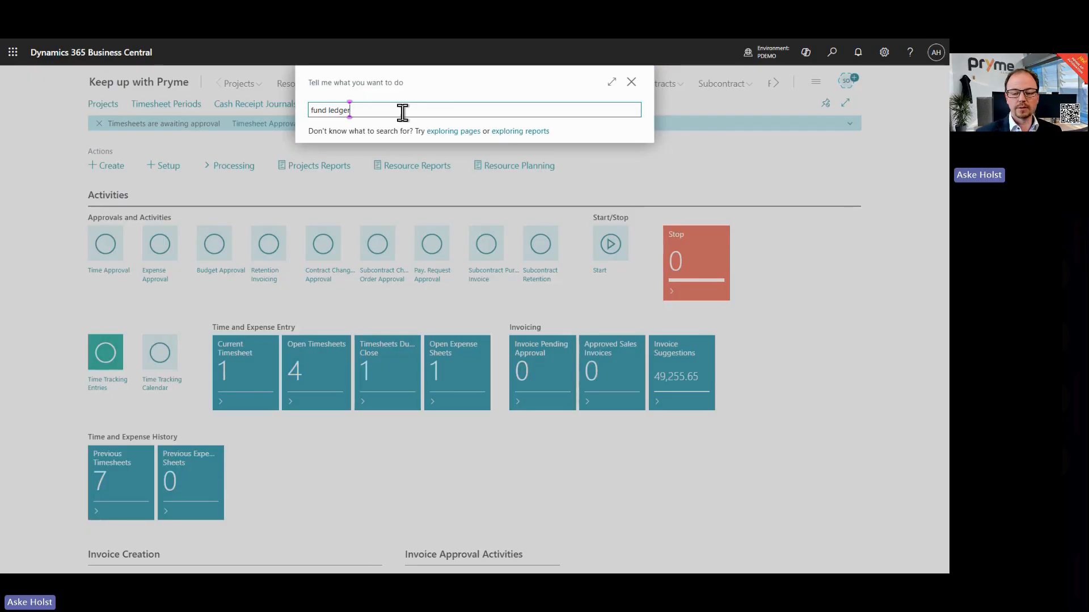
pyautogui.click(369, 154)
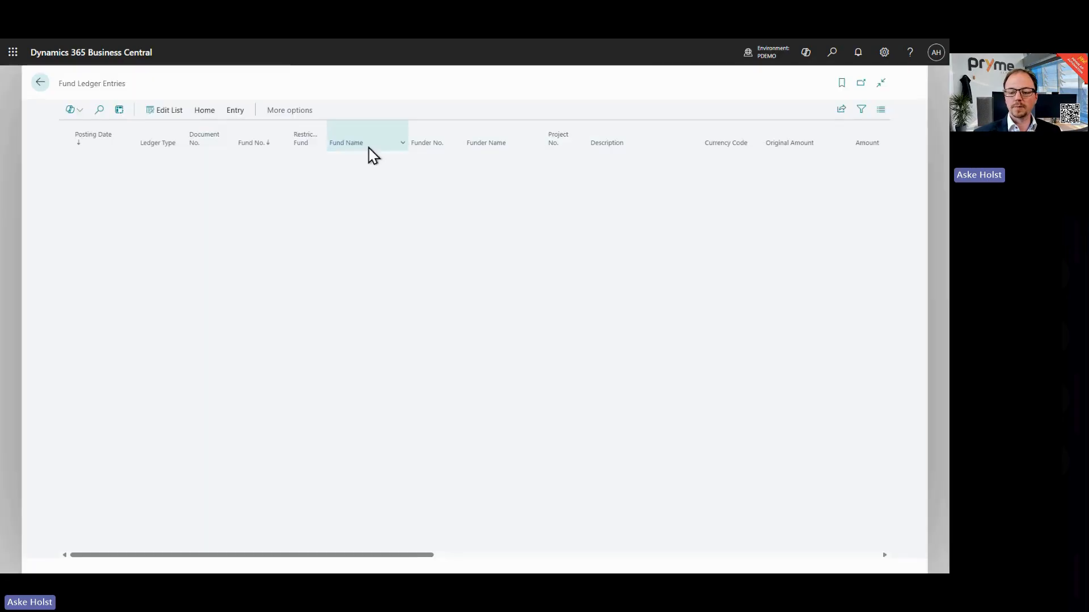
pyautogui.moveTo(291, 556); pyautogui.dragTo(782, 556)
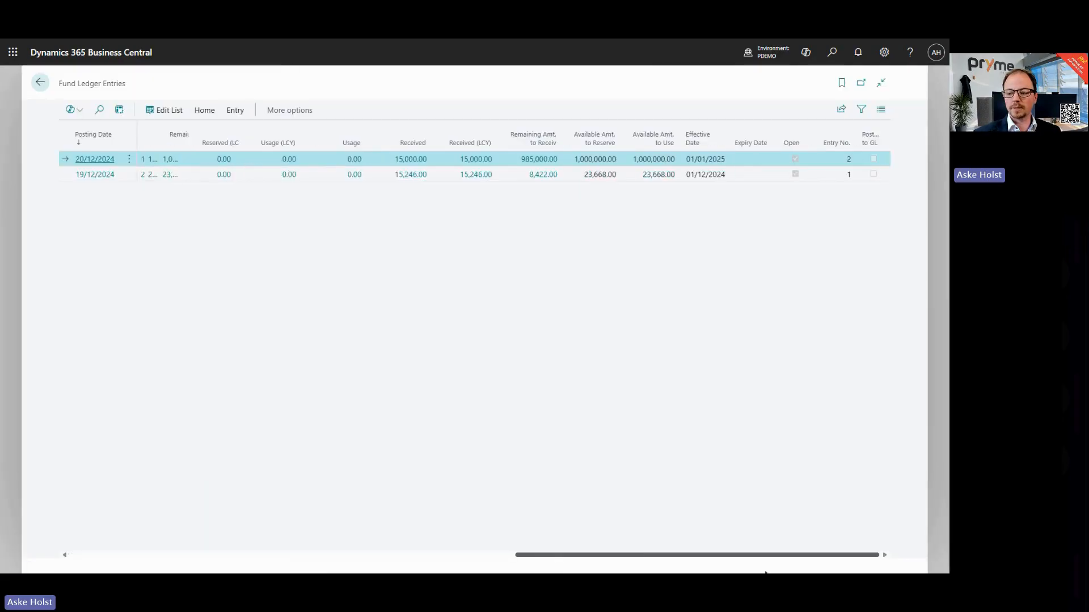
pyautogui.moveTo(530, 145)
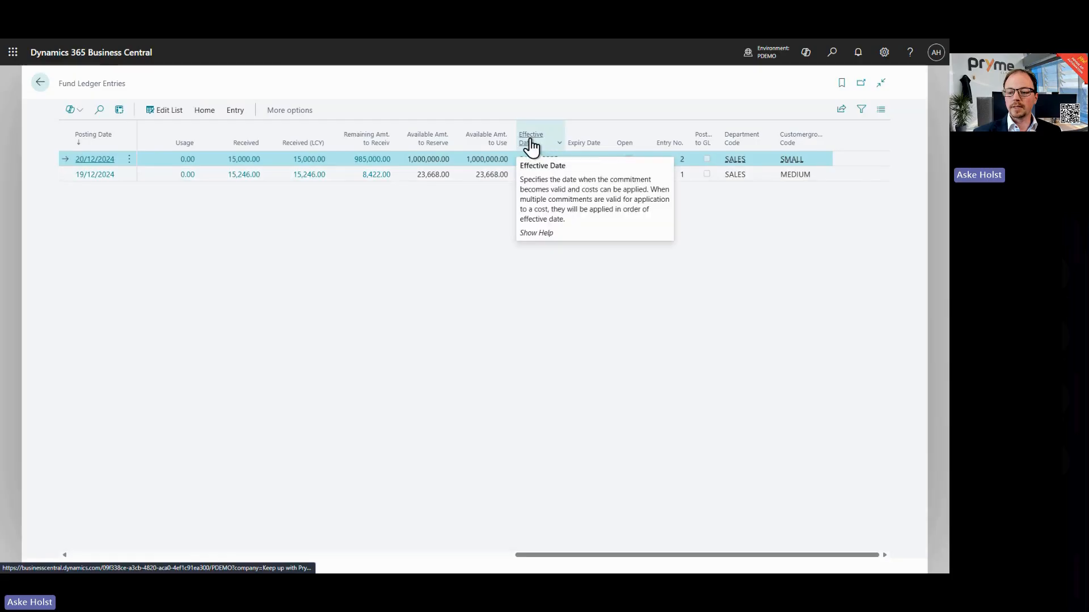
pyautogui.moveTo(589, 151)
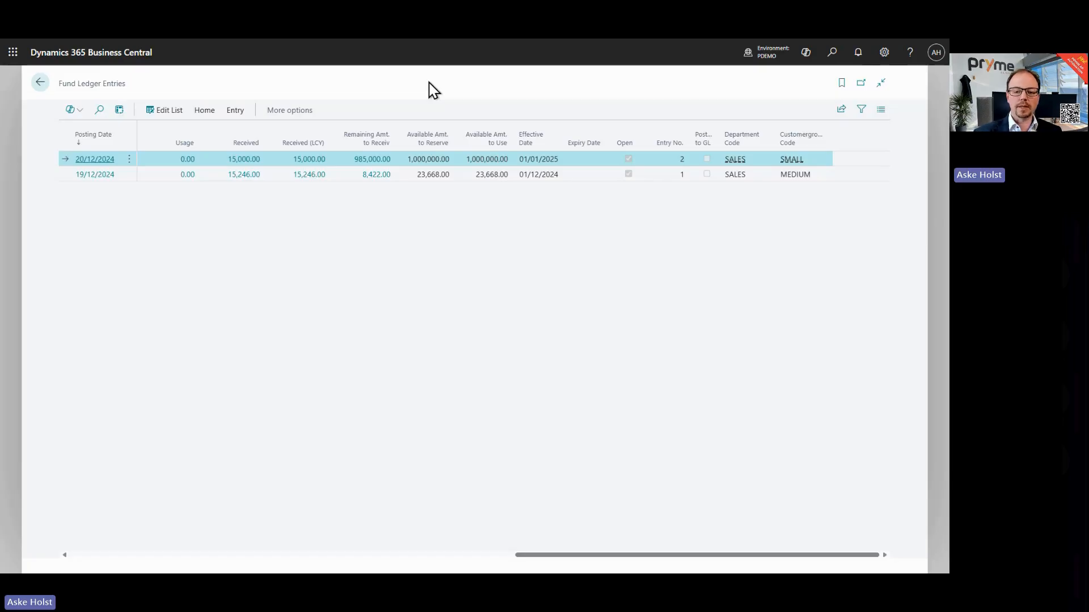
# Step: Set the first fund ledger entry's expiry date to 31/07/2025 and its effective date to 01/02/2025, then close the list
pyautogui.click(156, 116)
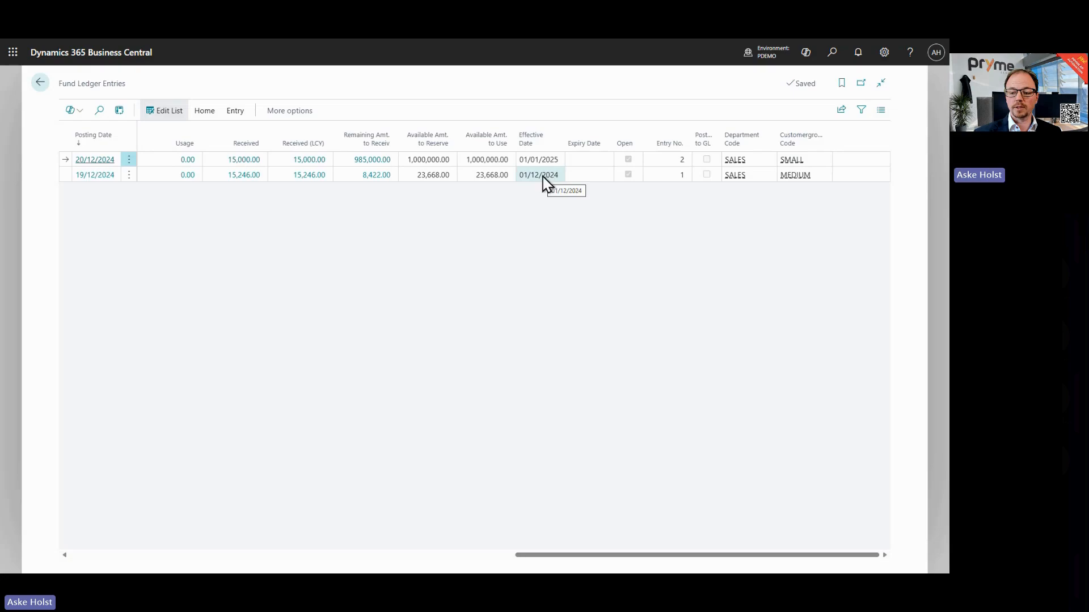
pyautogui.click(577, 159)
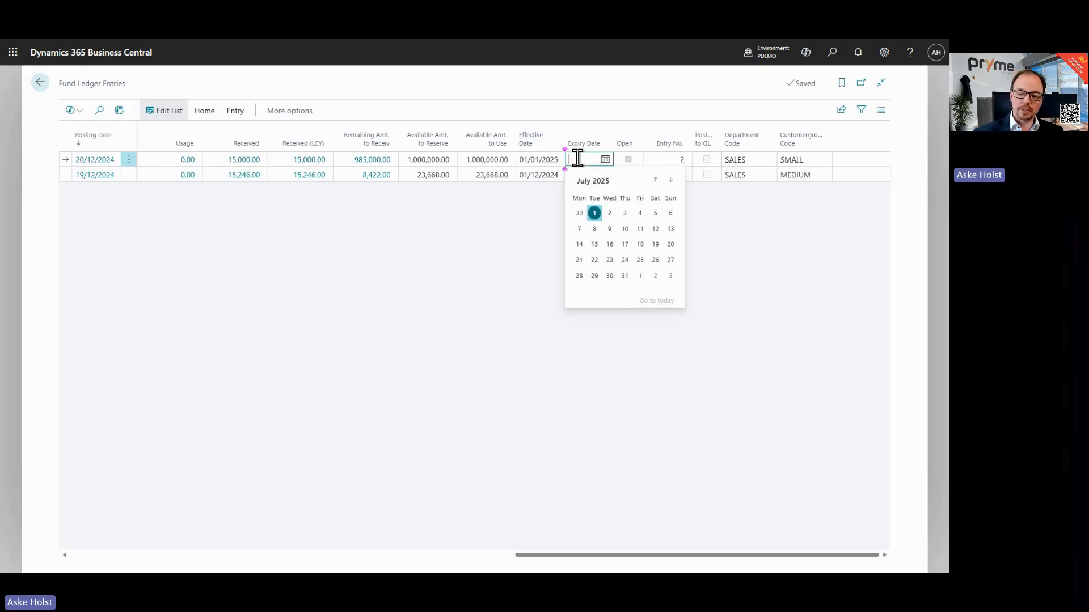
pyautogui.click(625, 277)
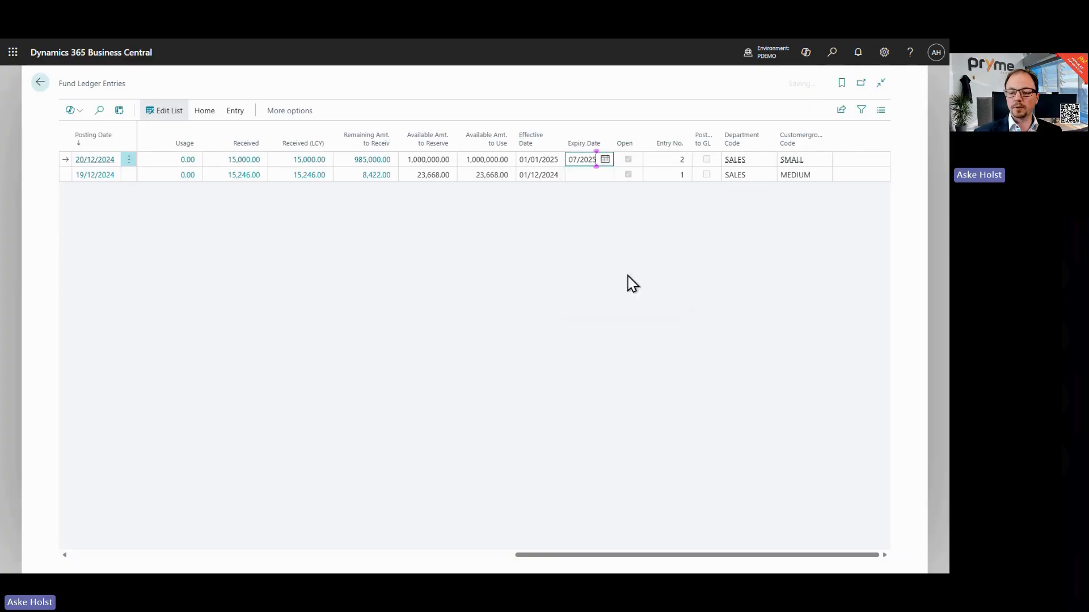
pyautogui.click(538, 160)
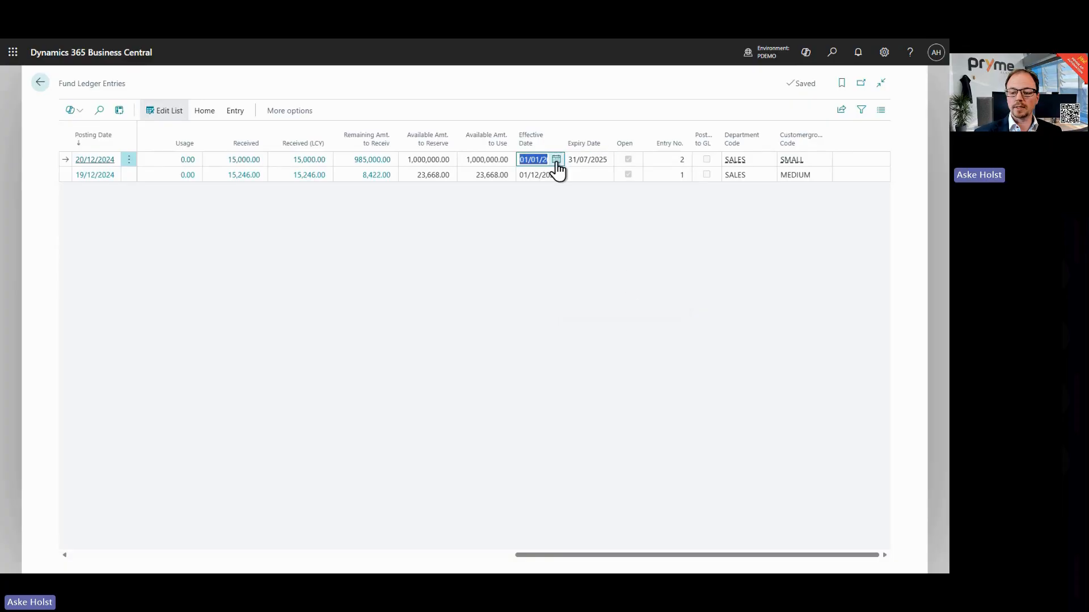
pyautogui.click(557, 160)
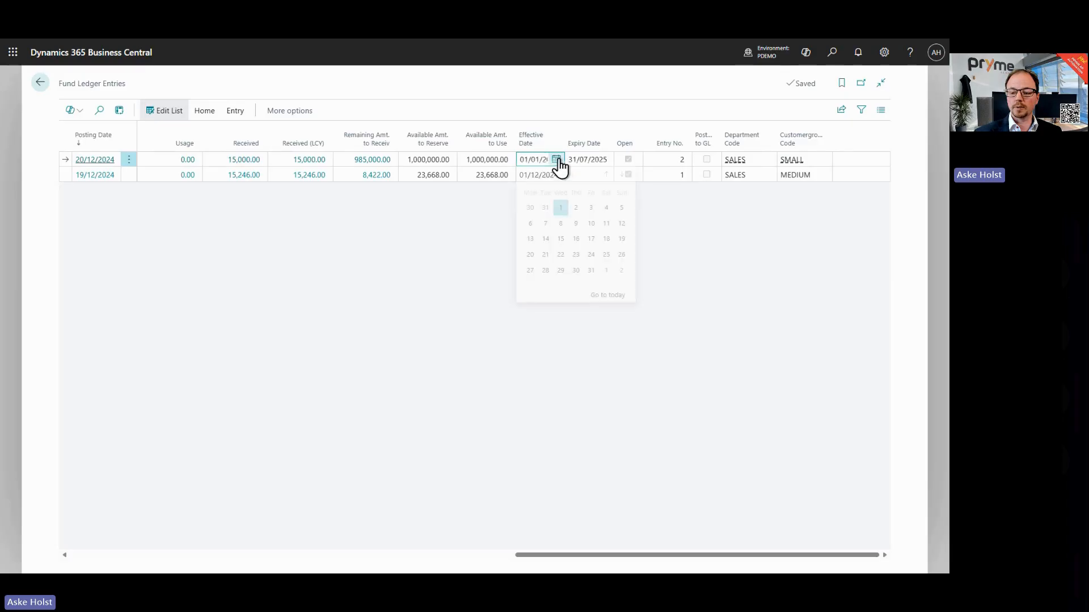
pyautogui.click(606, 276)
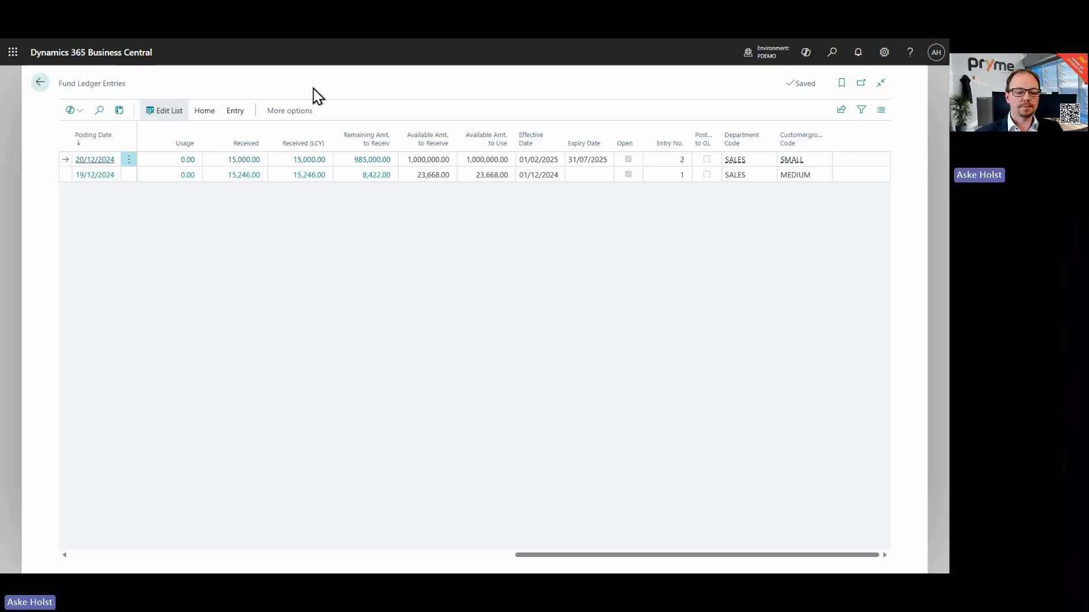
pyautogui.click(40, 85)
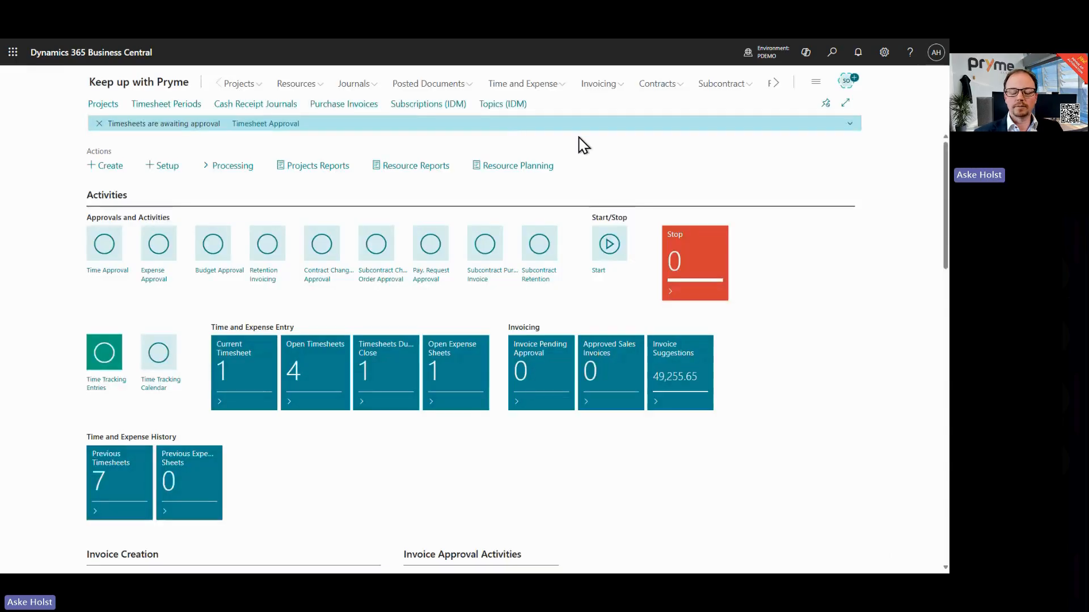
# Step: Open Fund Allocations, show the notes for the Demo project allocation, and return home
pyautogui.click(775, 83)
pyautogui.click(752, 85)
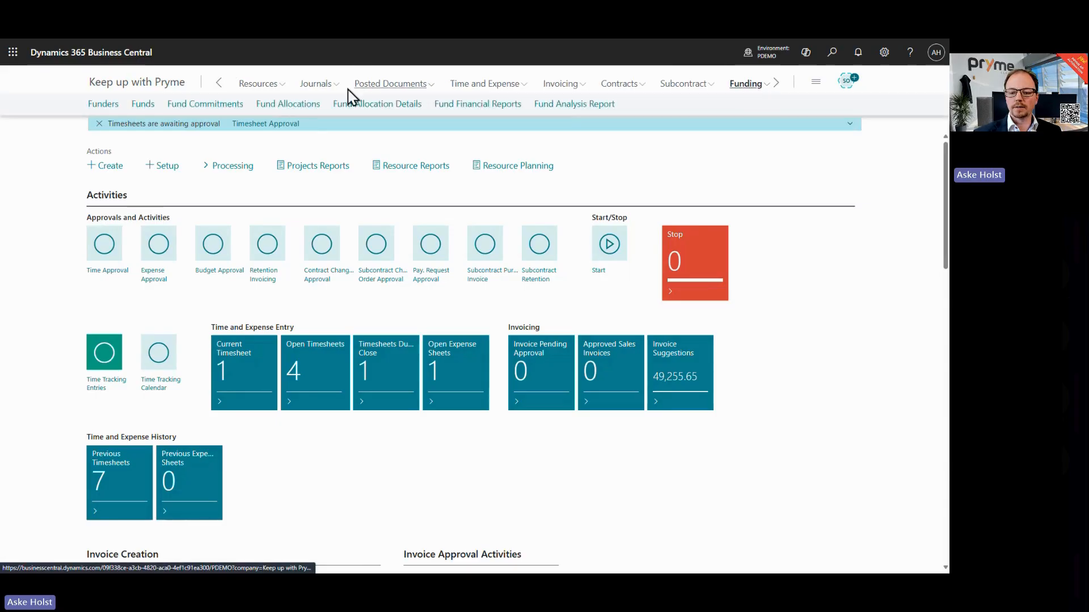
pyautogui.click(274, 105)
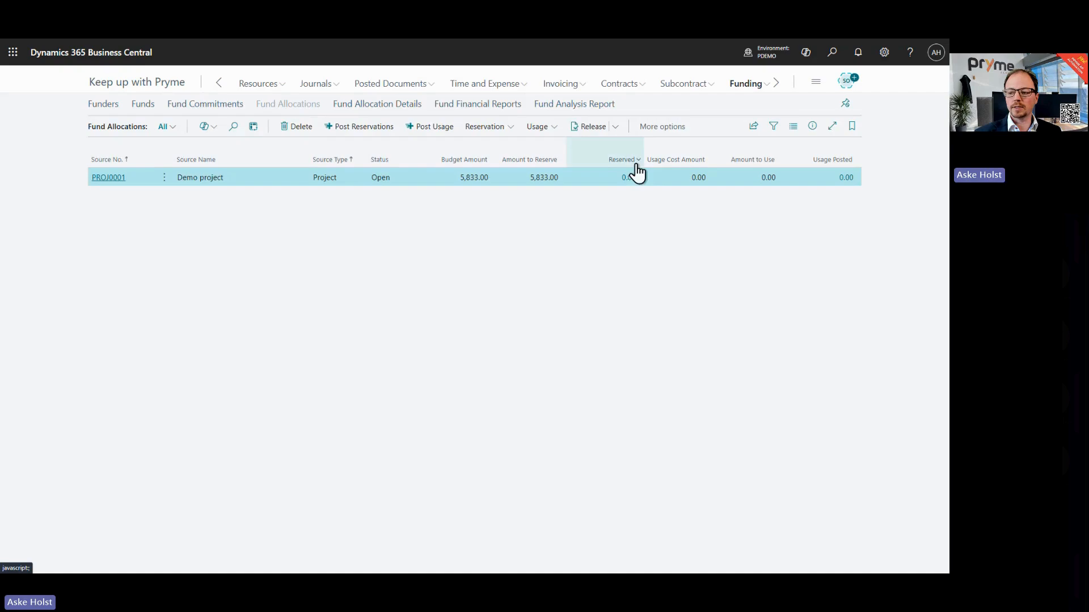
pyautogui.click(814, 127)
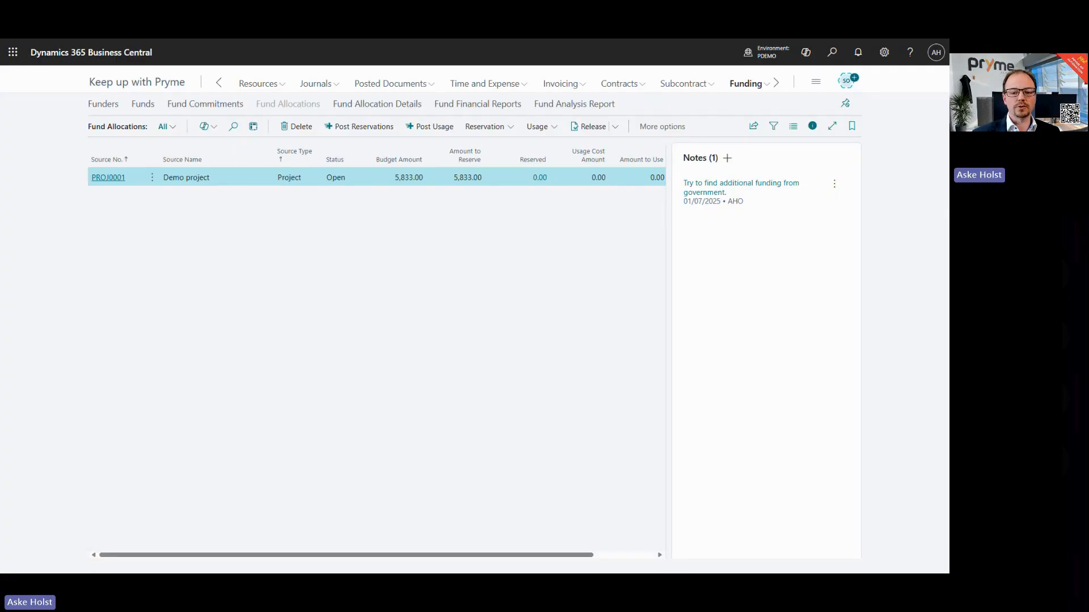
pyautogui.click(139, 85)
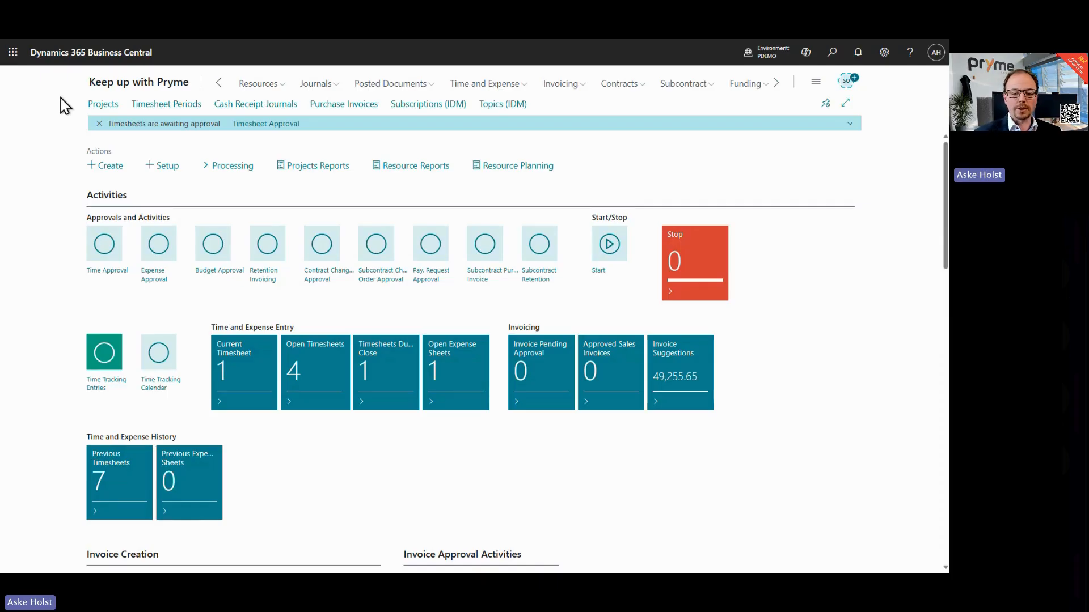
# Step: Open the resource prices for project DEMO05 Setting up conference rooms
pyautogui.click(99, 124)
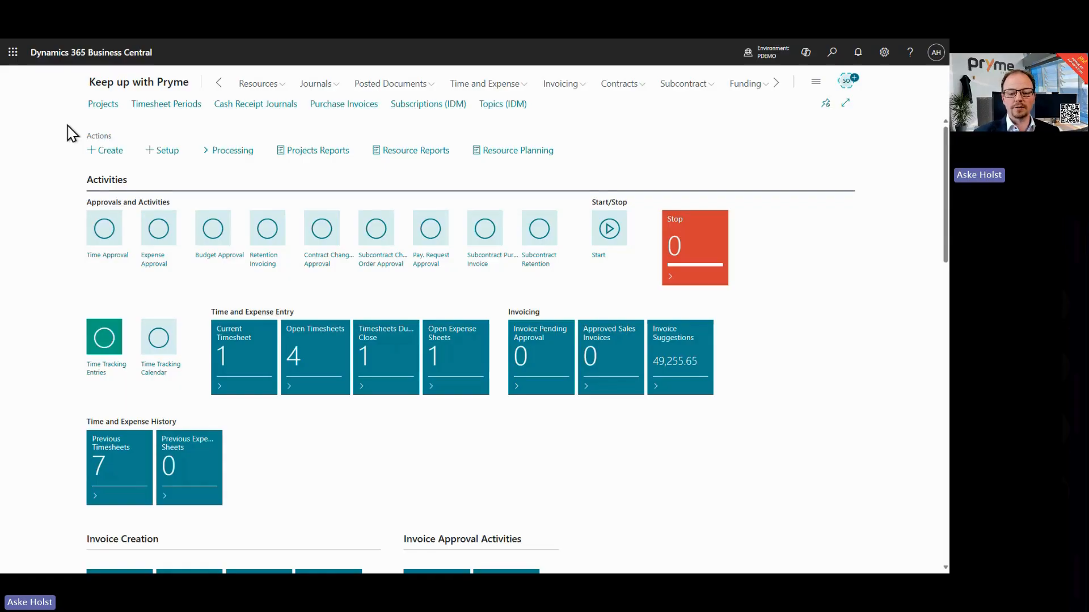
pyautogui.click(94, 106)
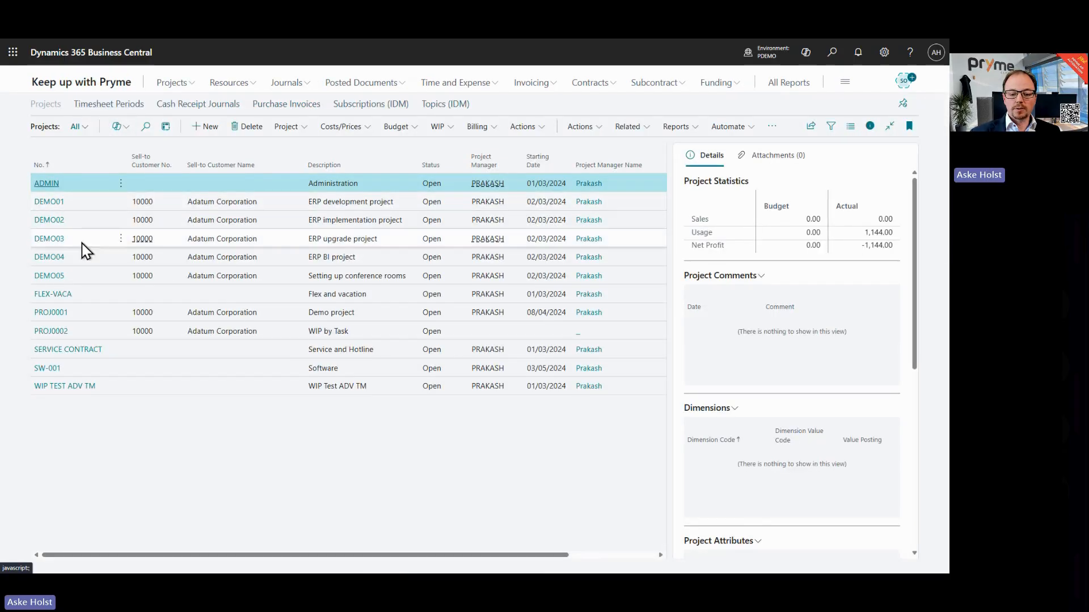
pyautogui.click(90, 277)
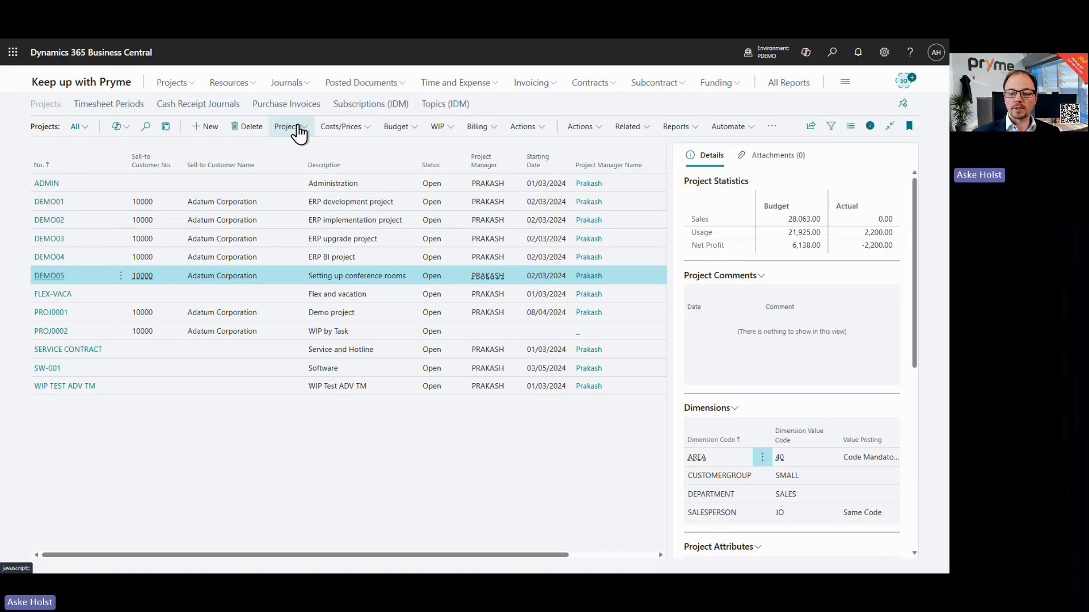
pyautogui.click(340, 127)
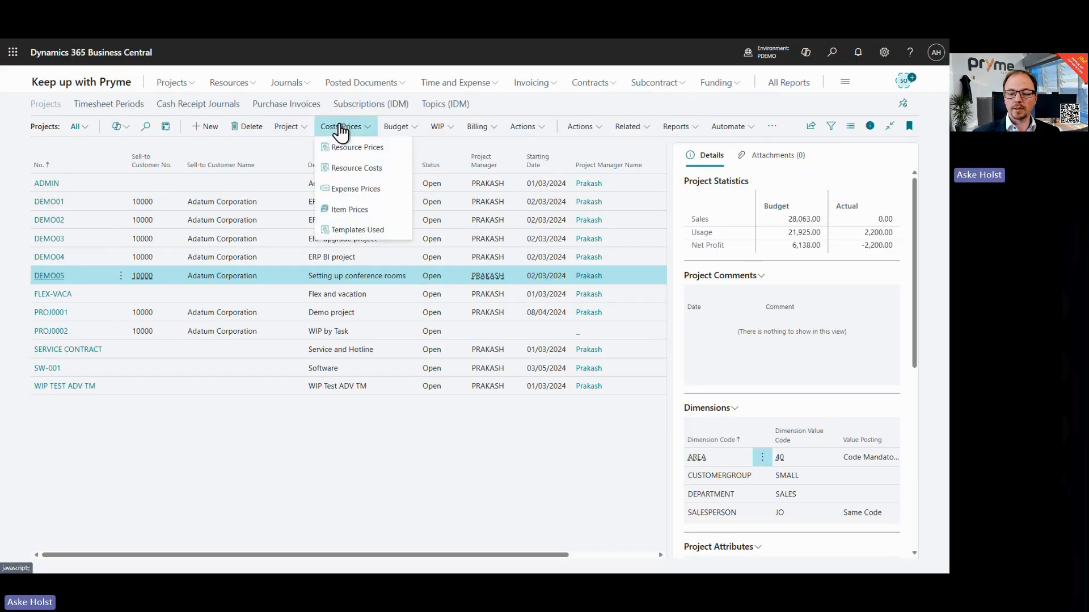
pyautogui.click(355, 148)
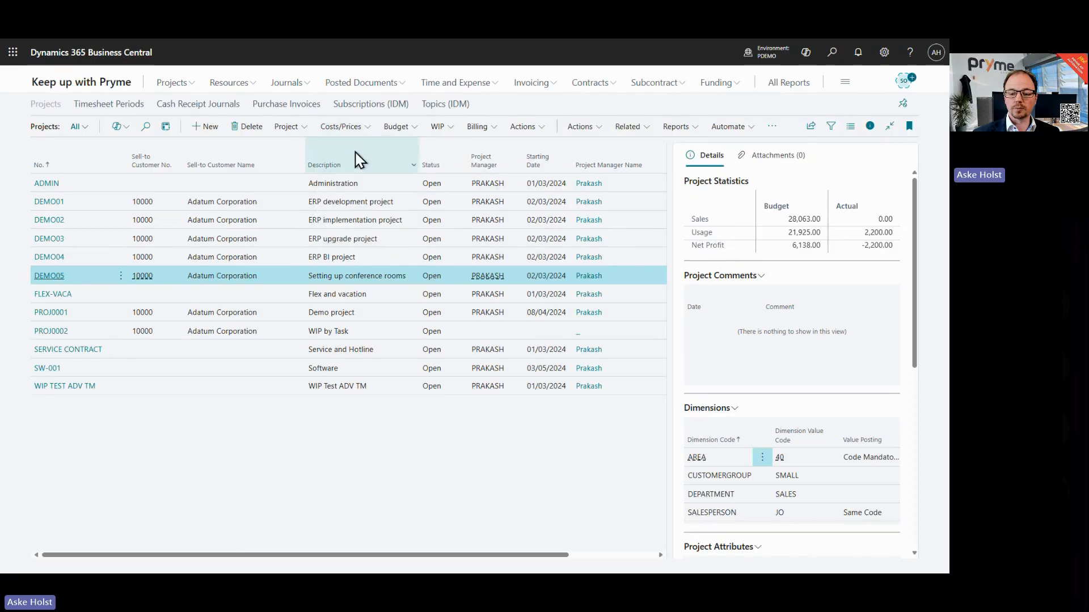
pyautogui.click(671, 104)
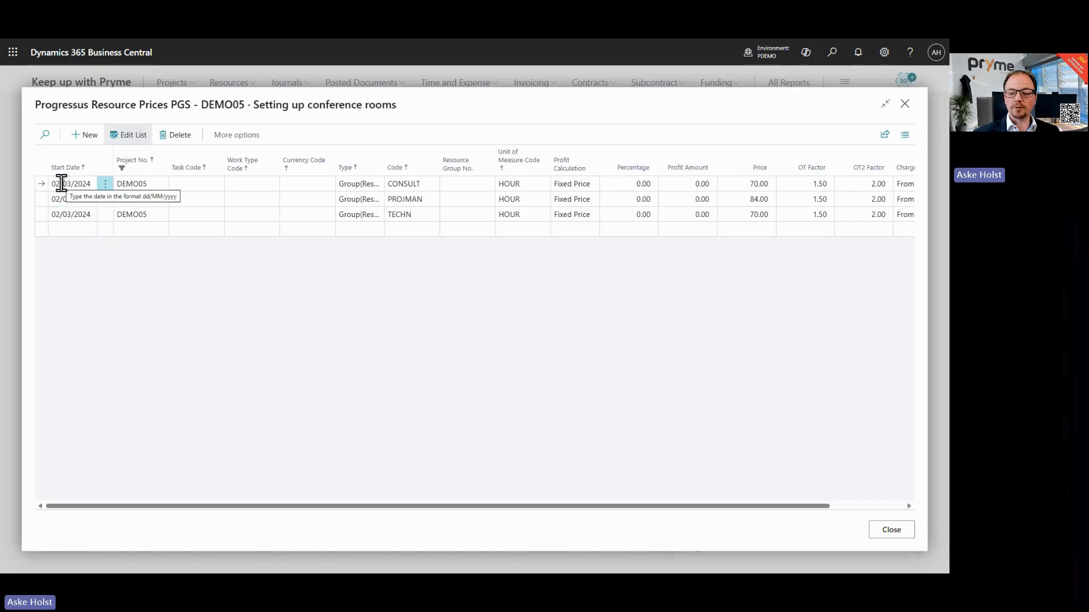
# Step: Add a resource price line starting 01/07/2025 with type Group(Resource) and code CONSULT
pyautogui.click(55, 229)
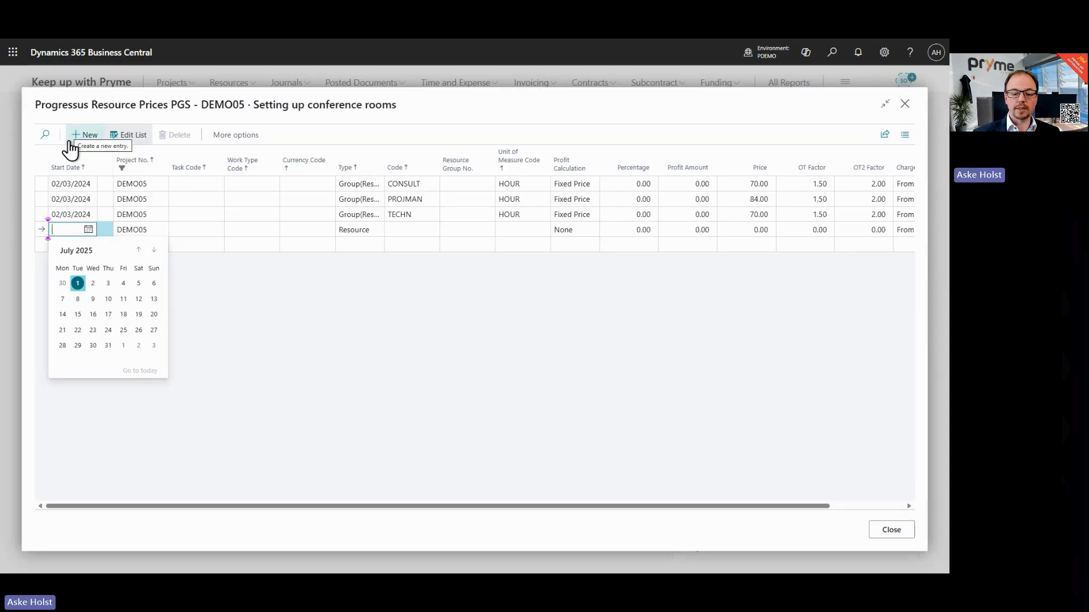
pyautogui.click(77, 283)
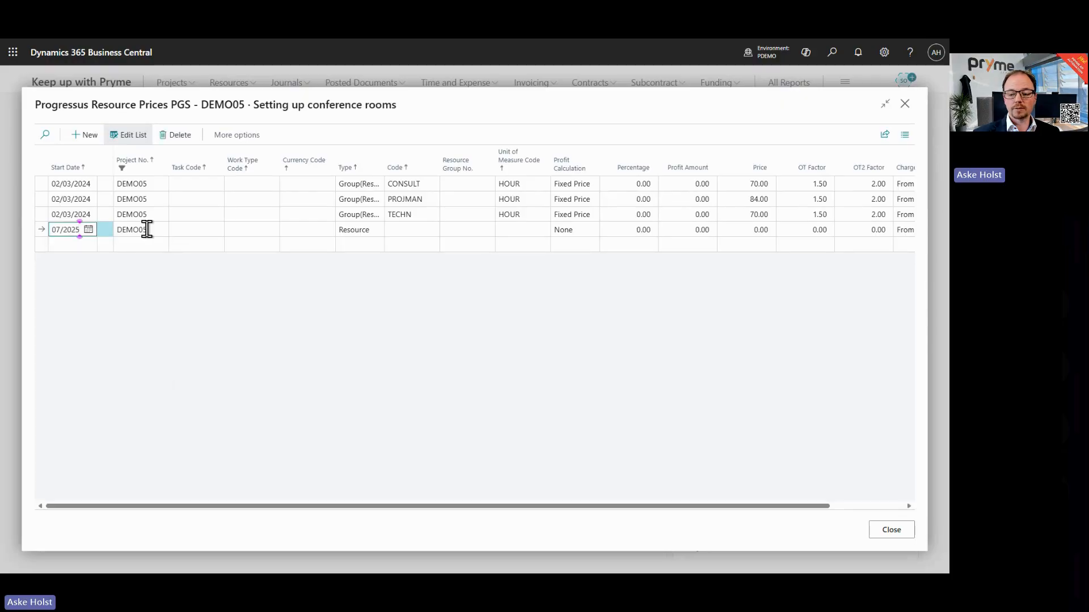
pyautogui.click(366, 230)
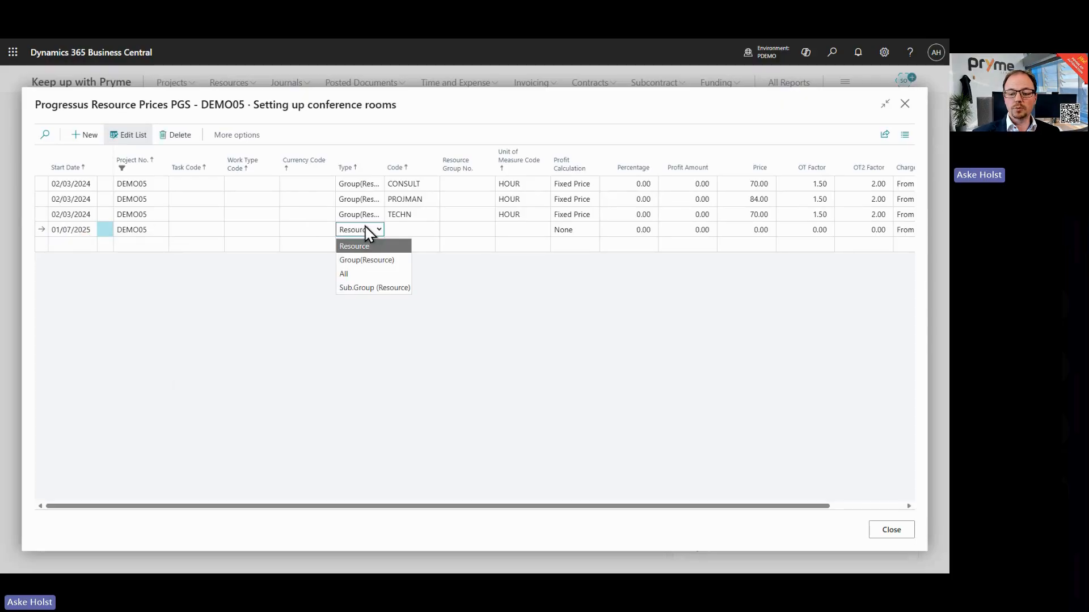
pyautogui.click(368, 261)
pyautogui.click(400, 234)
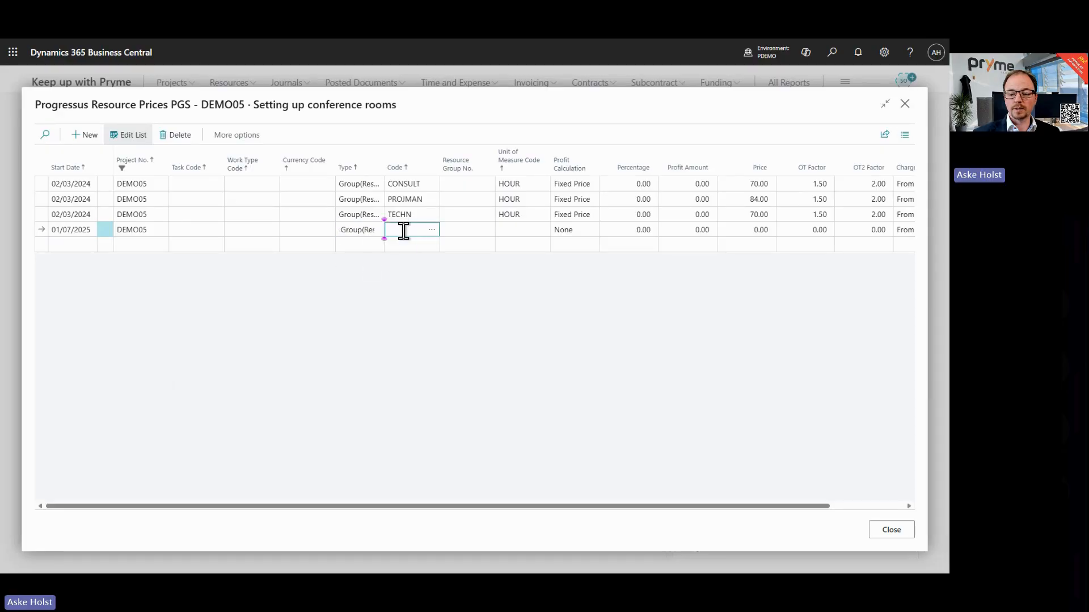
pyautogui.write('con')
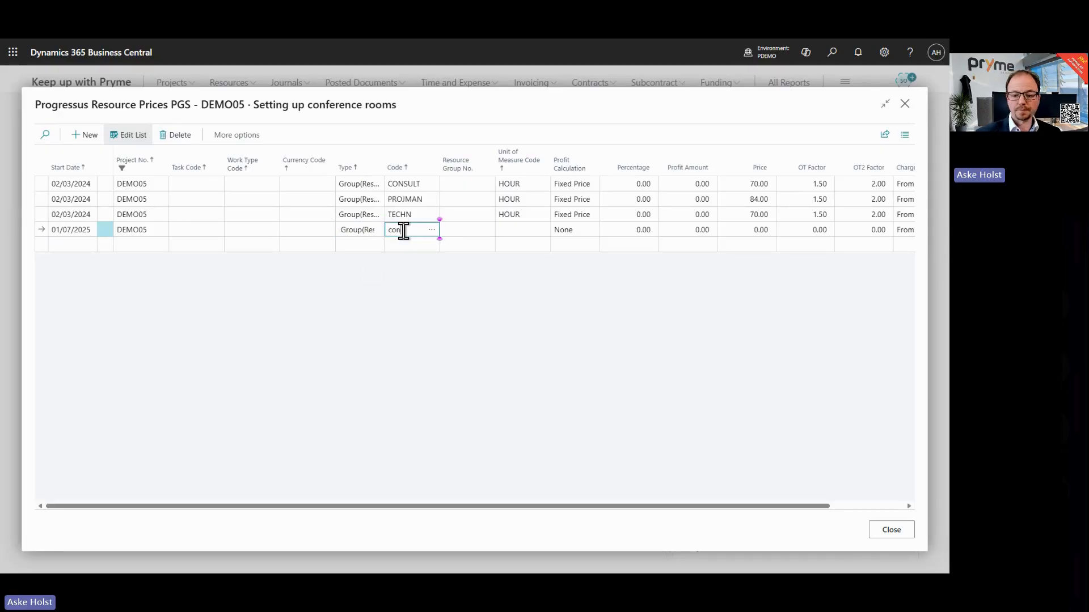
pyautogui.click(435, 231)
pyautogui.click(307, 219)
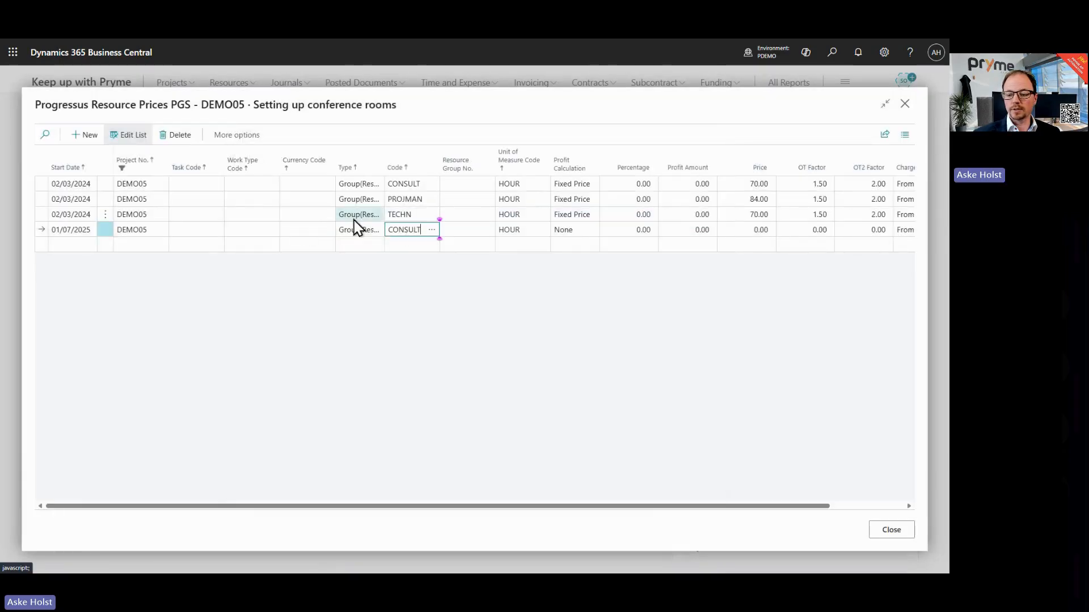
# Step: Set the new line's profit calculation to Fixed Price and its price to 85
pyautogui.click(581, 234)
pyautogui.click(582, 288)
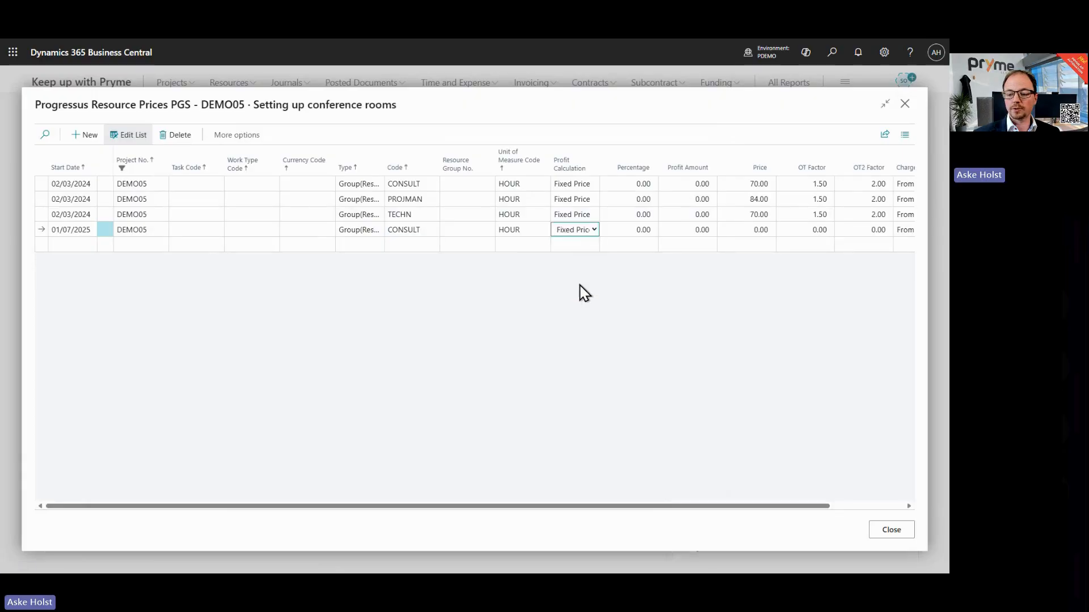
pyautogui.click(745, 230)
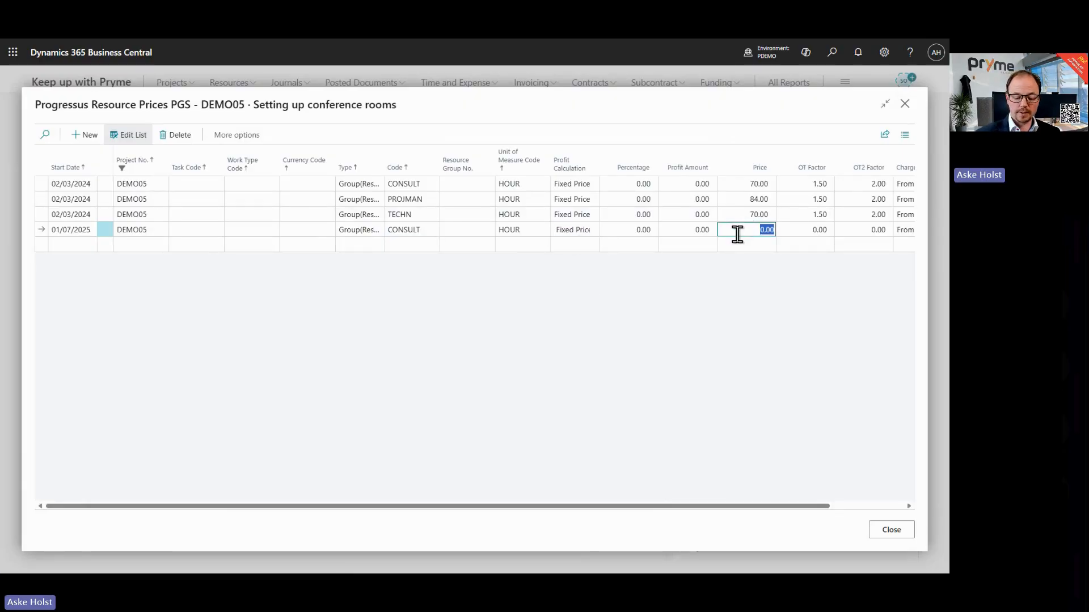
pyautogui.write('85')
pyautogui.click(740, 243)
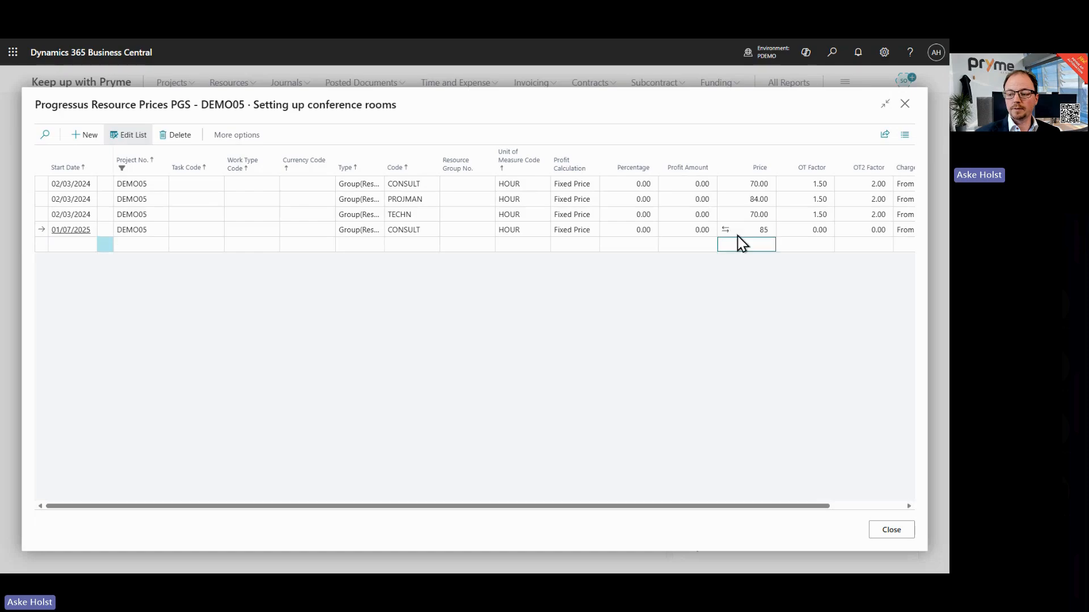
# Step: Add another resource price line starting 01/01/2024 with type Group(Resource) and code TECHN
pyautogui.click(737, 230)
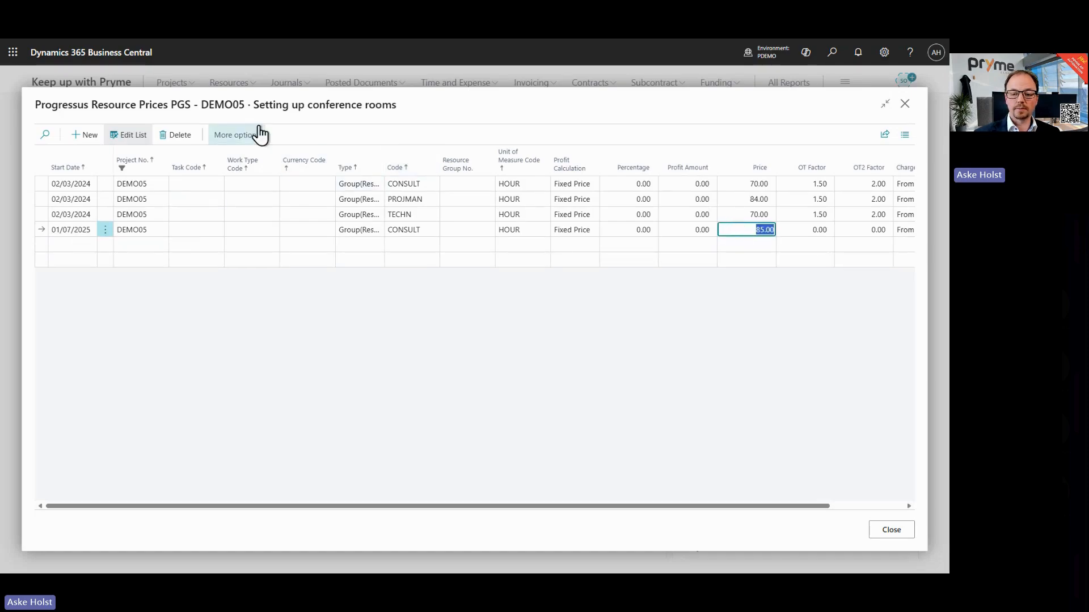
pyautogui.click(298, 115)
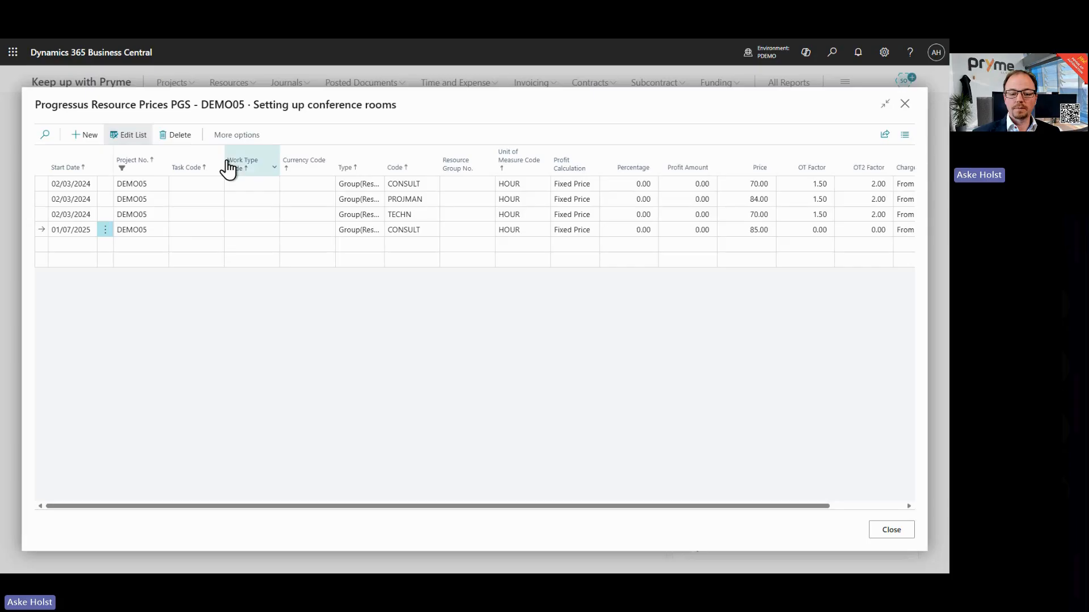
pyautogui.click(80, 228)
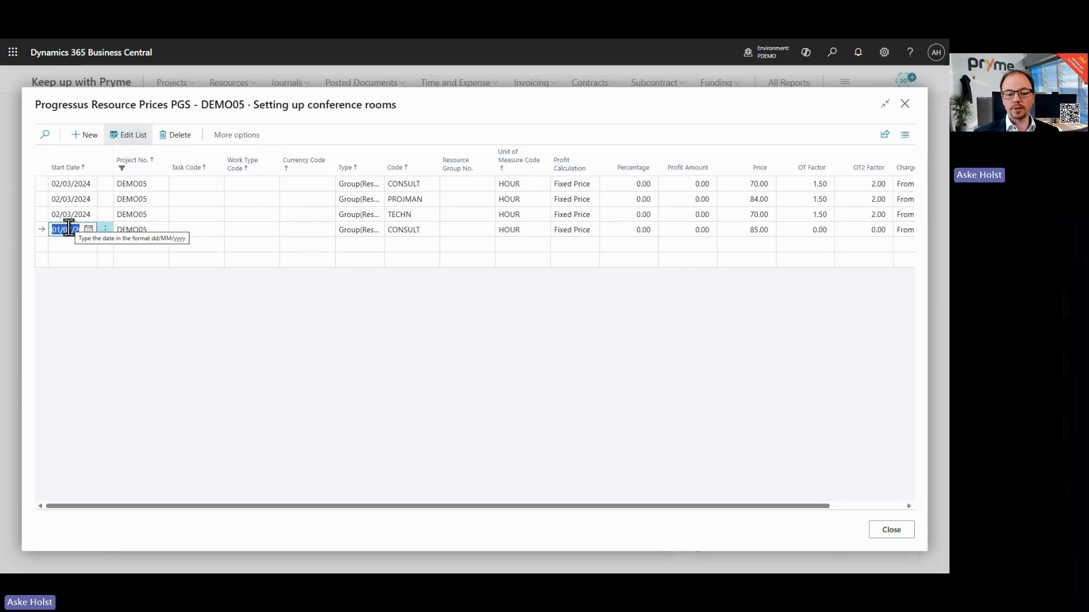
pyautogui.click(66, 245)
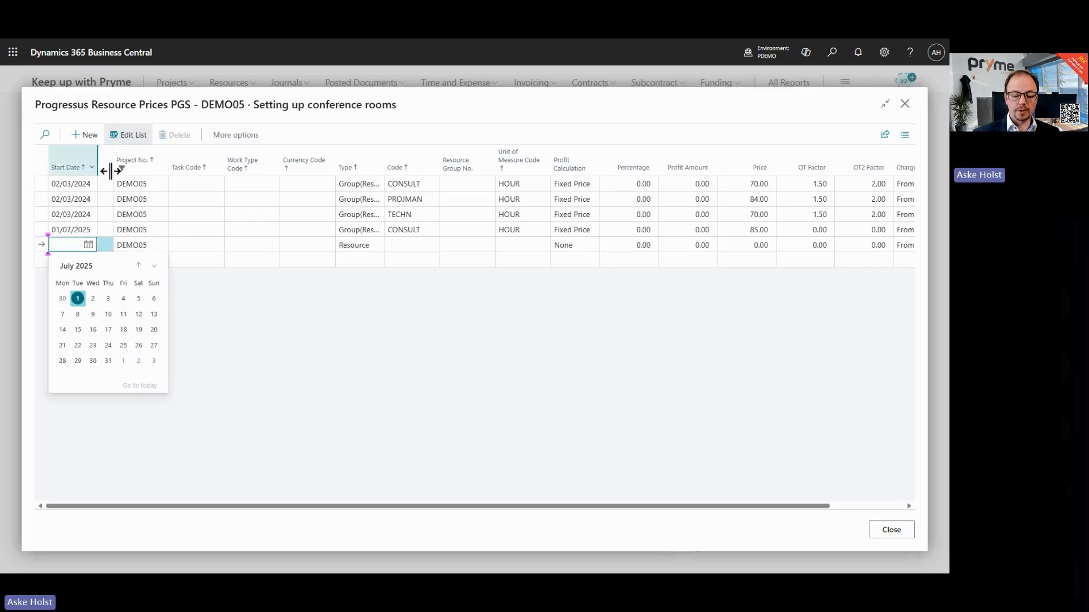
pyautogui.write('1/1')
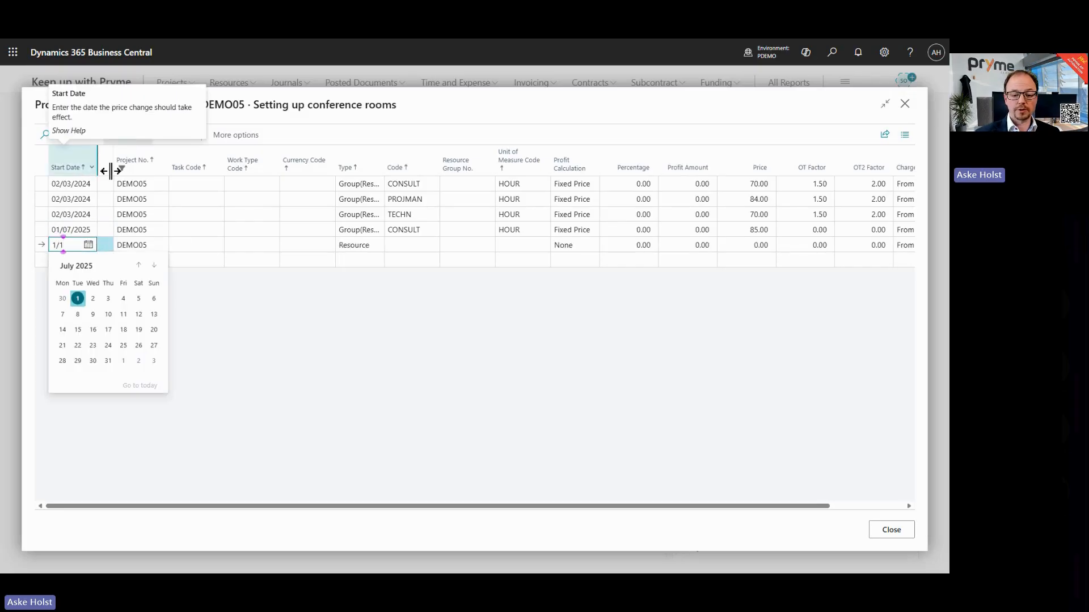
pyautogui.press('Tab')
pyautogui.press('Tab')
pyautogui.press('Tab')
pyautogui.press('Tab')
pyautogui.press('Tab')
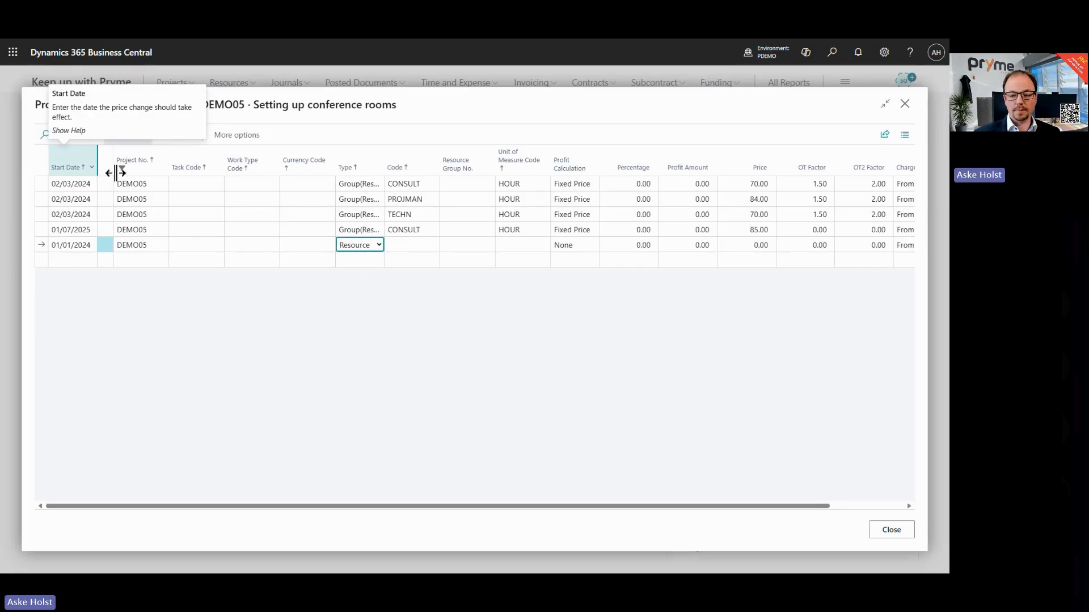
pyautogui.click(366, 245)
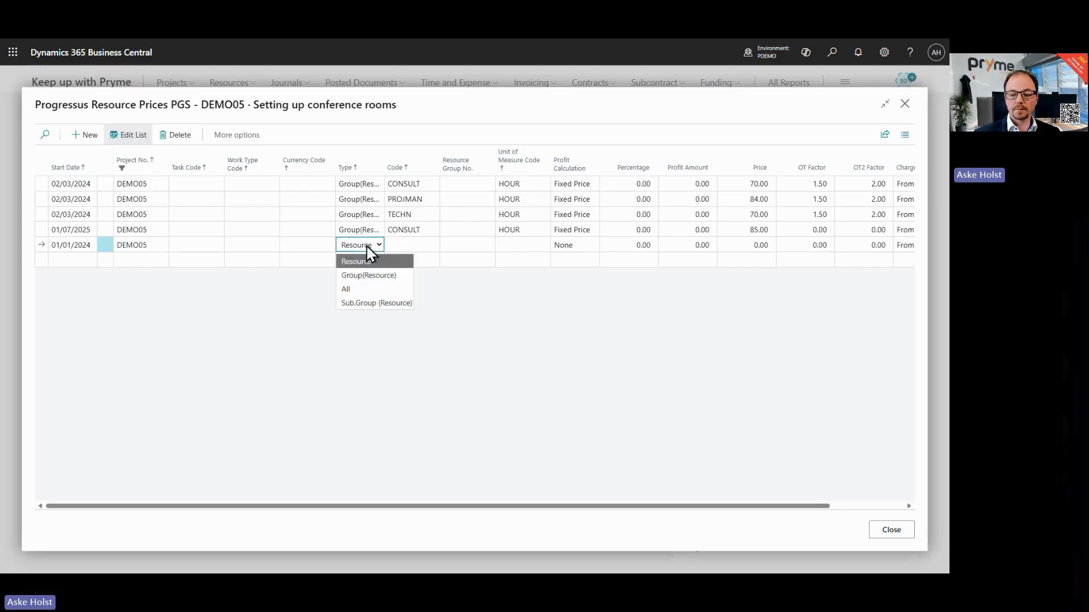
pyautogui.click(369, 278)
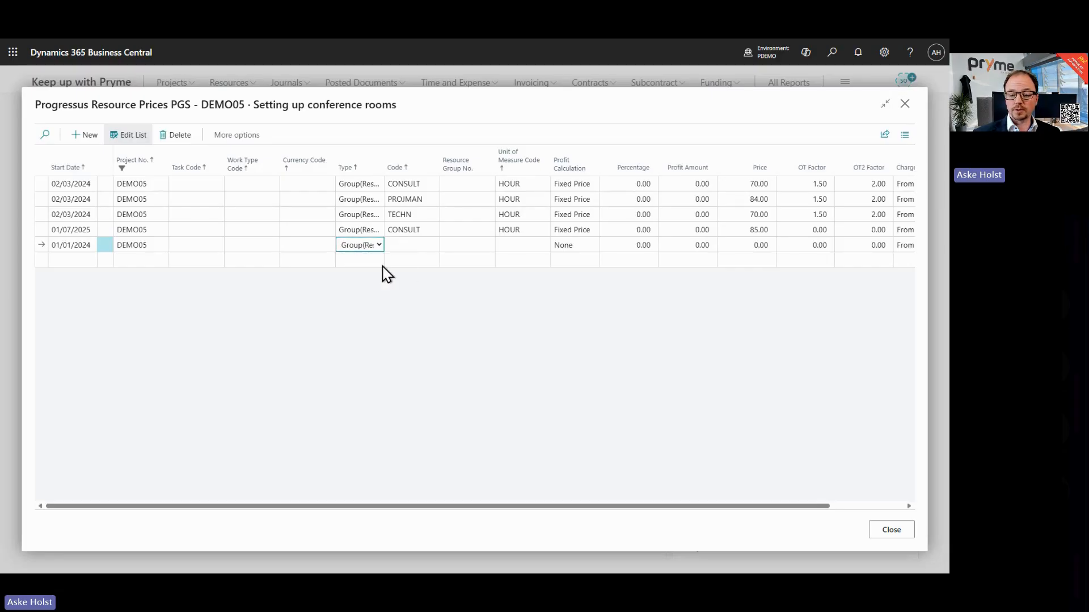
pyautogui.click(405, 245)
pyautogui.click(432, 245)
pyautogui.doubleClick(283, 263)
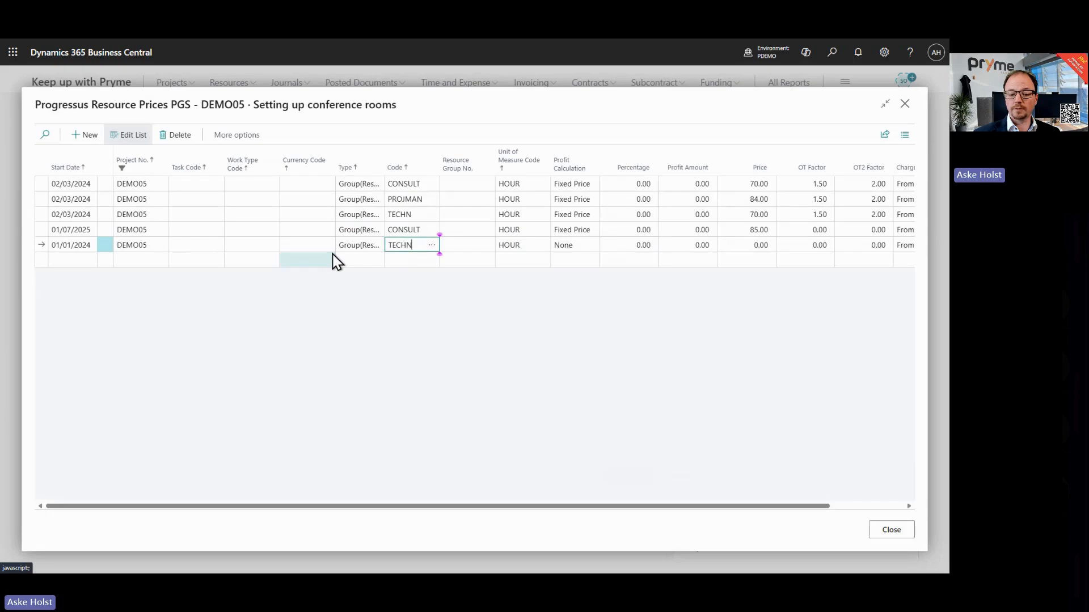
# Step: Set the TECHN line's profit calculation to Fixed Price and its price to 99
pyautogui.click(575, 249)
pyautogui.click(576, 303)
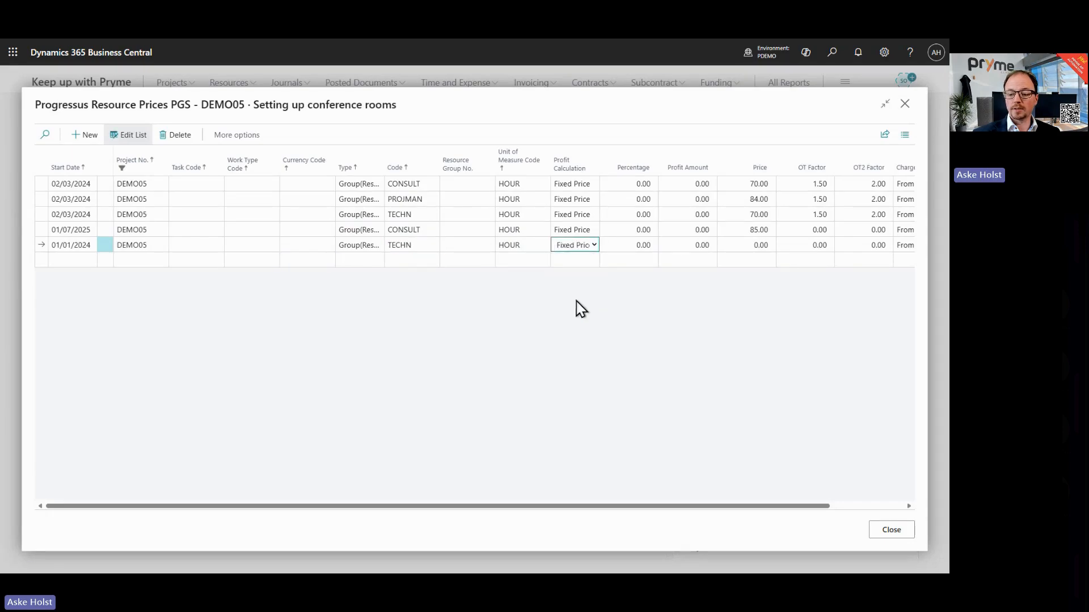
pyautogui.click(740, 245)
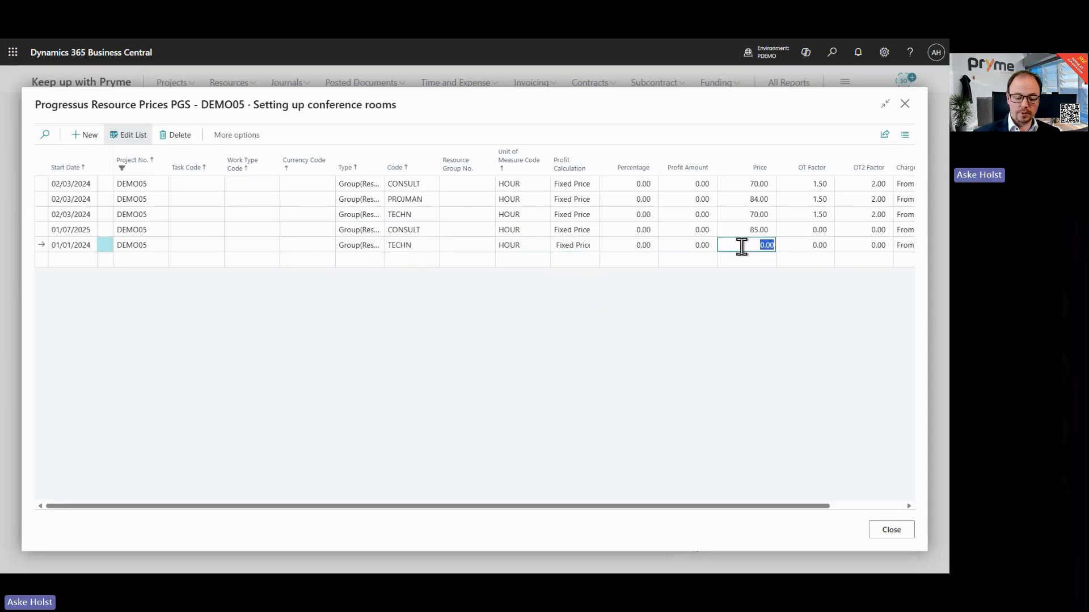
pyautogui.write('99')
pyautogui.press('Tab')
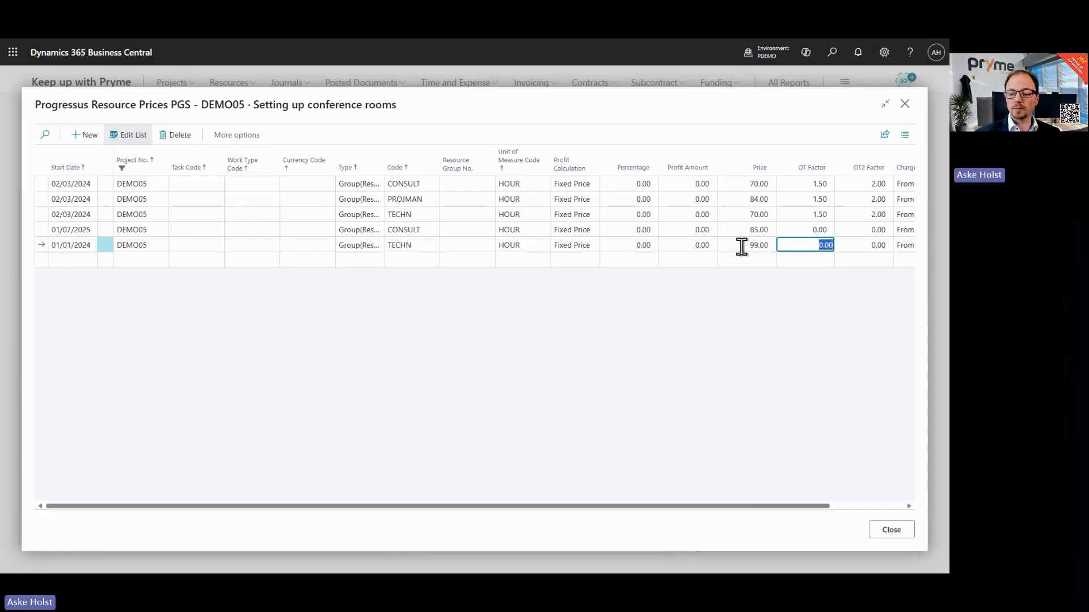
pyautogui.click(567, 133)
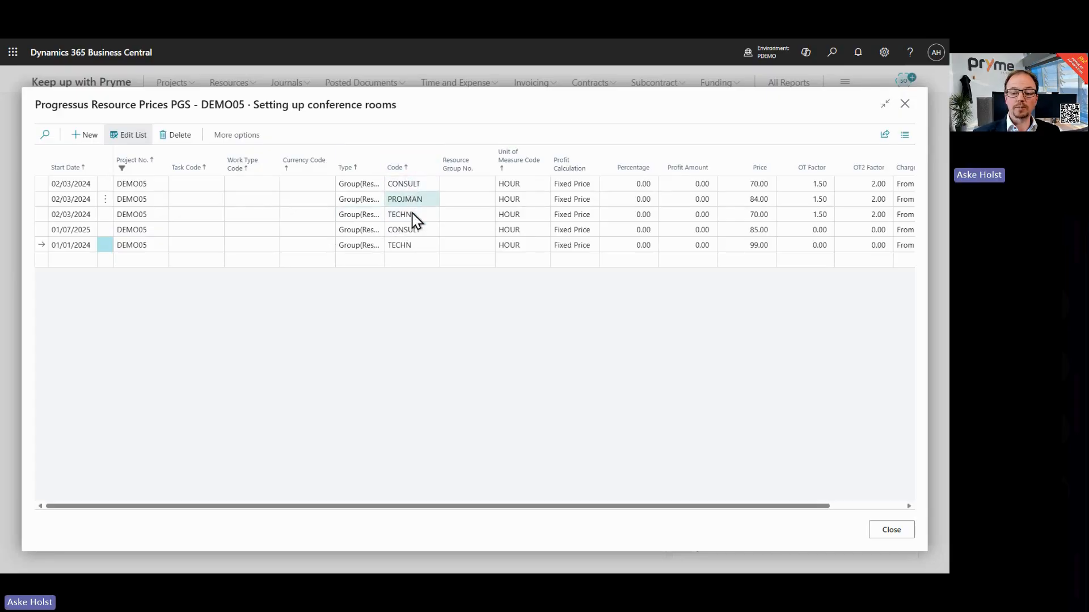
# Step: Close the project resource prices and open the Sales Price Maintenance Journal
pyautogui.click(904, 104)
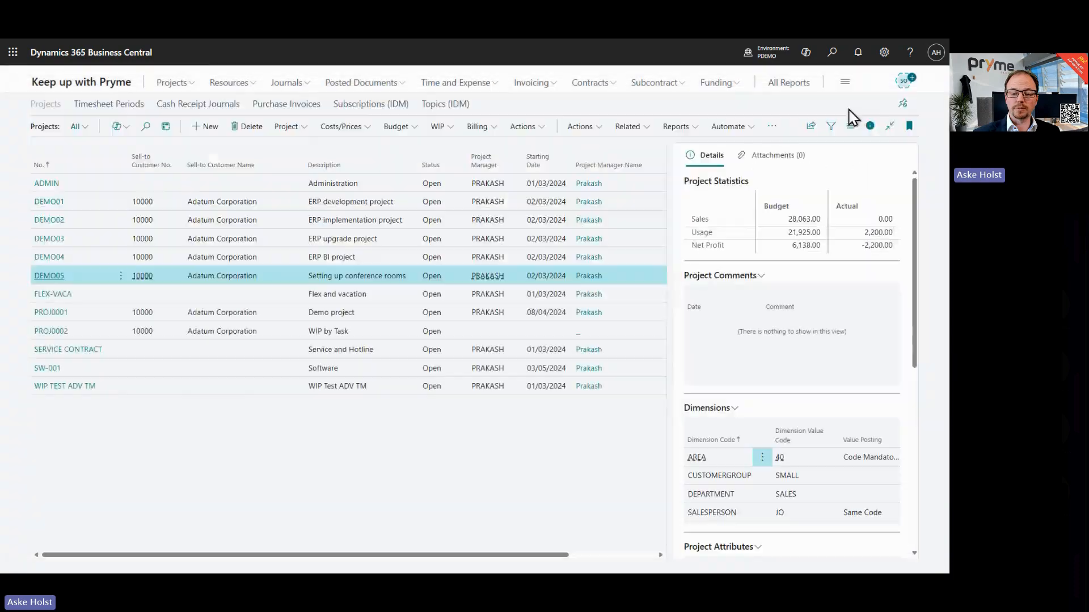
pyautogui.click(88, 90)
pyautogui.click(237, 152)
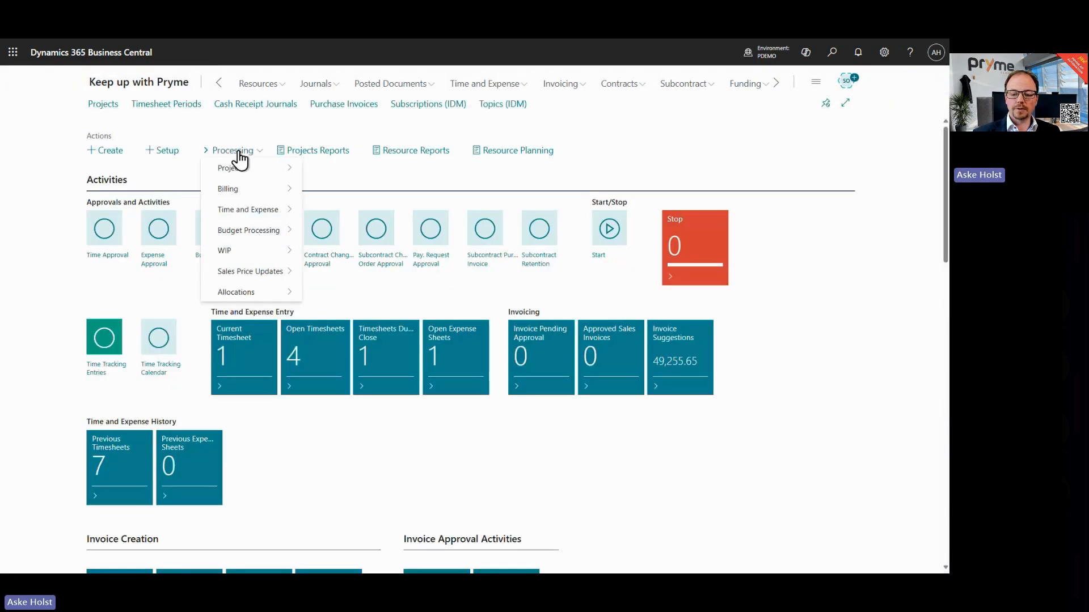
pyautogui.moveTo(260, 278)
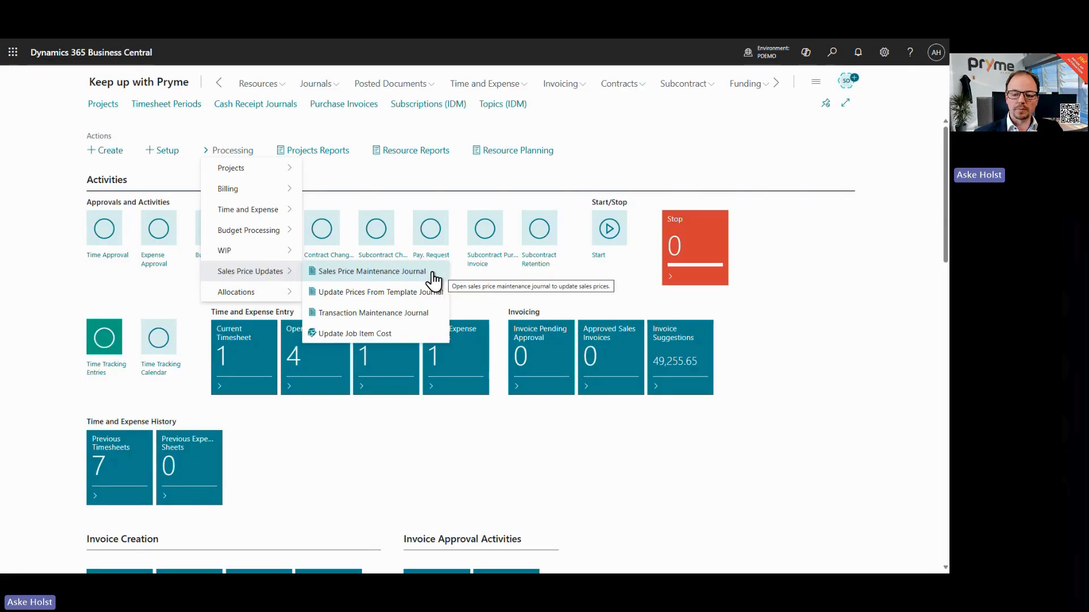
pyautogui.click(372, 274)
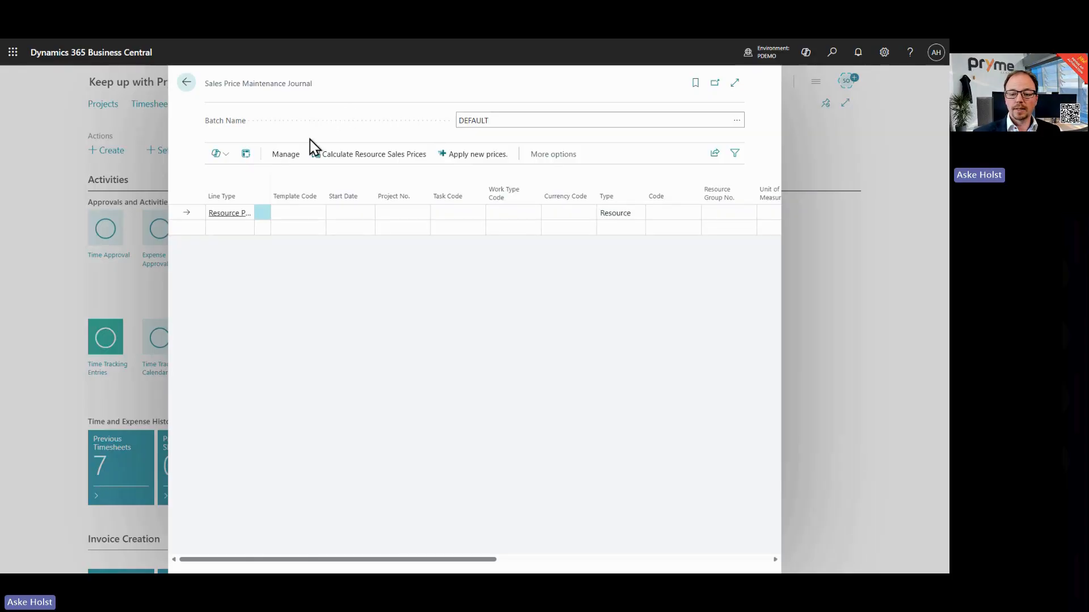
# Step: Start Calculate Resource Sales Prices with effective date 01/07/2025, calculation method Change by Percent and change percentage 17
pyautogui.click(336, 159)
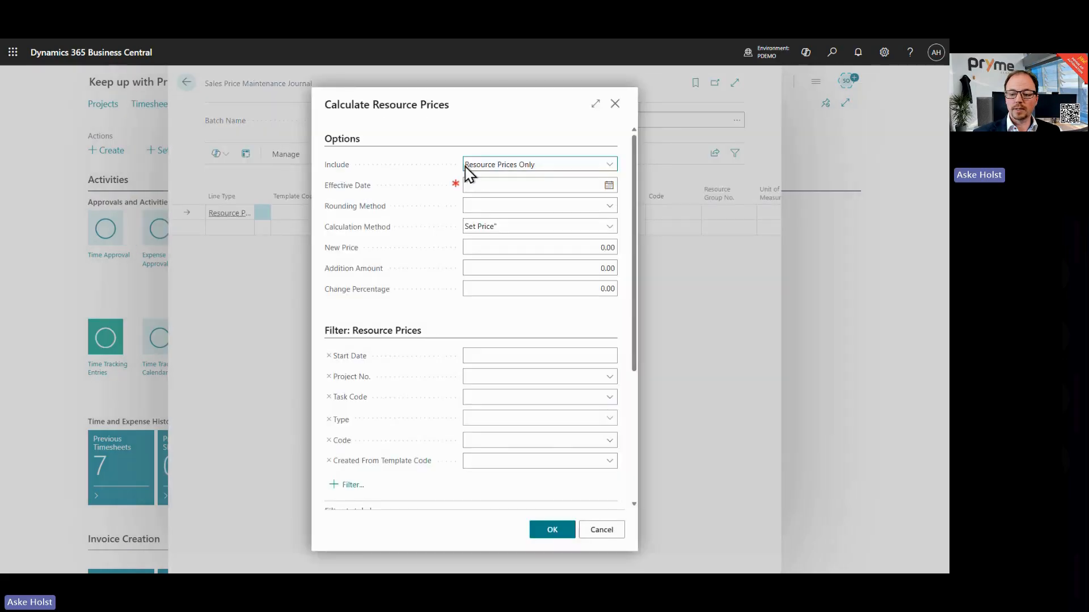
pyautogui.click(515, 186)
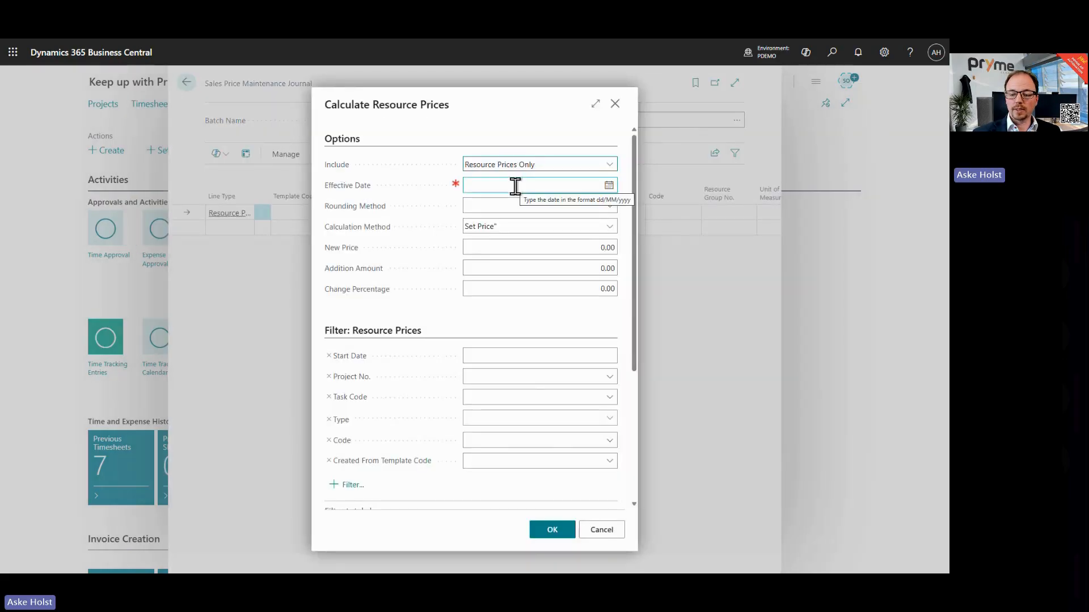
pyautogui.click(503, 186)
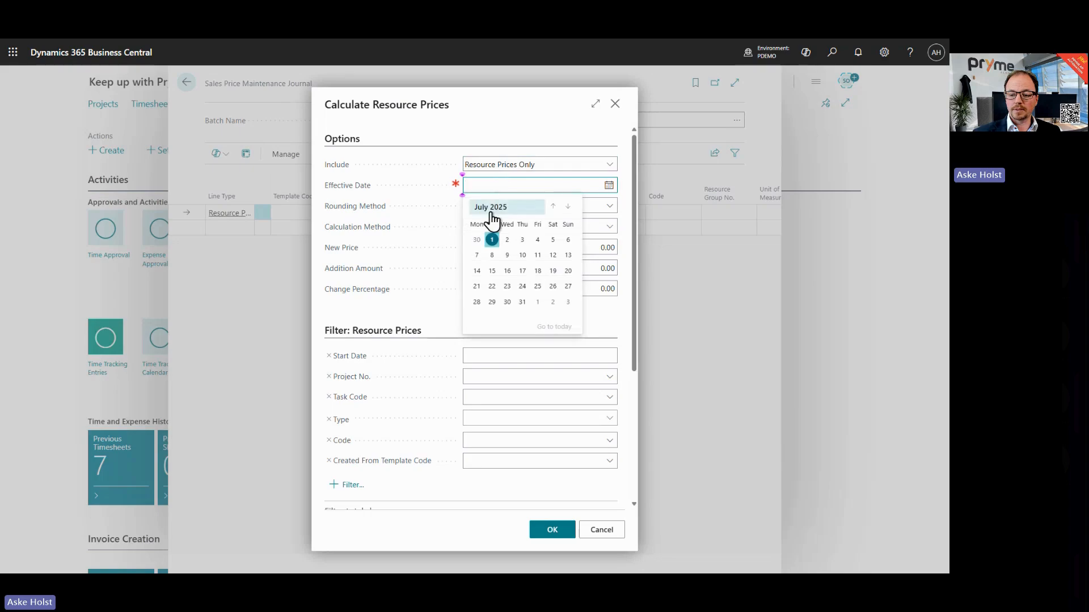
pyautogui.click(492, 239)
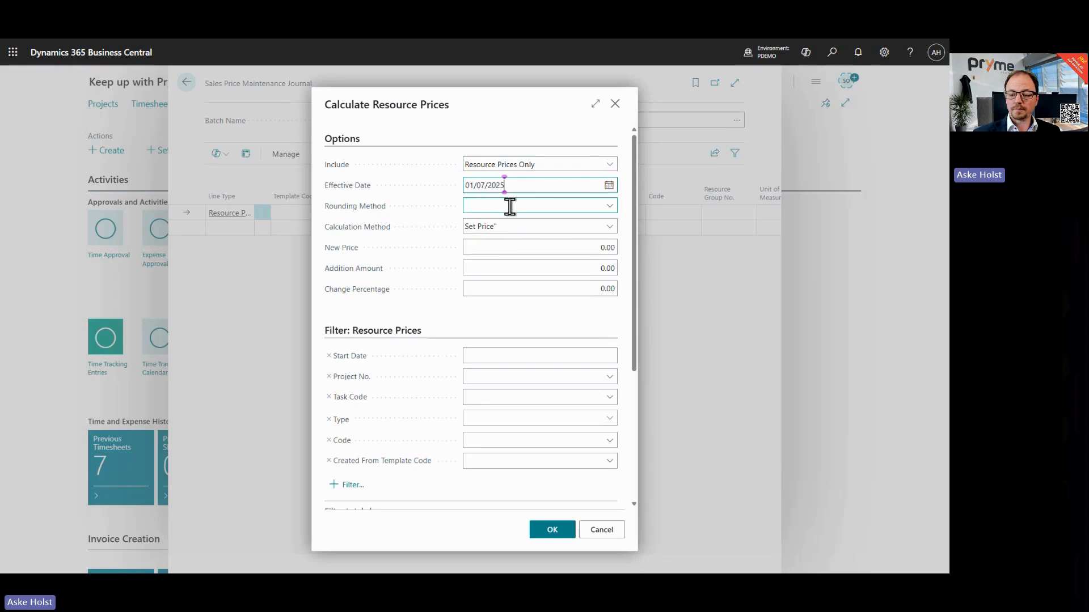
pyautogui.click(517, 226)
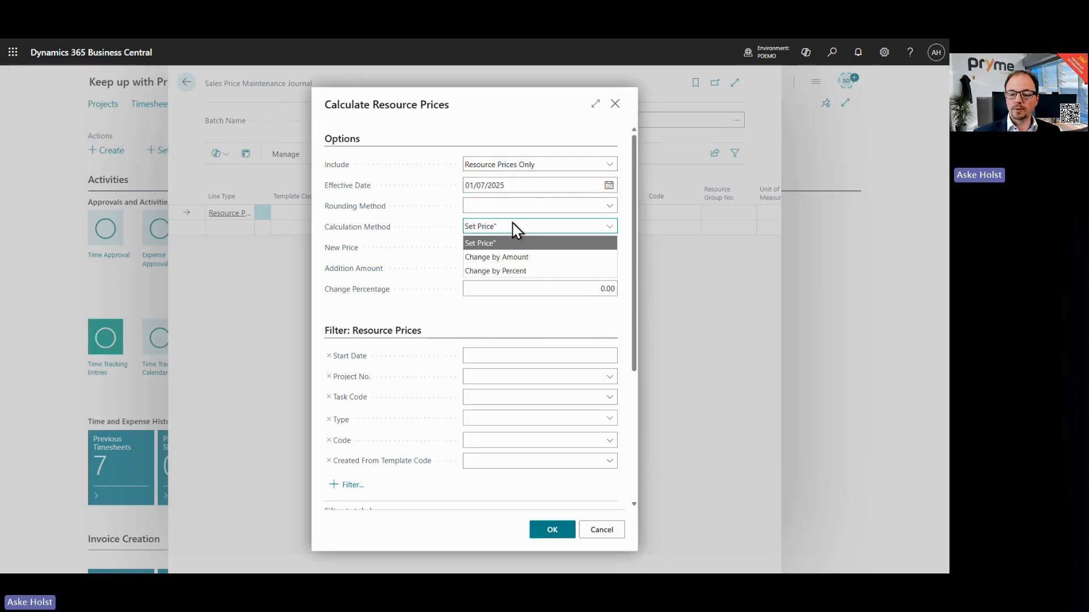
pyautogui.click(509, 272)
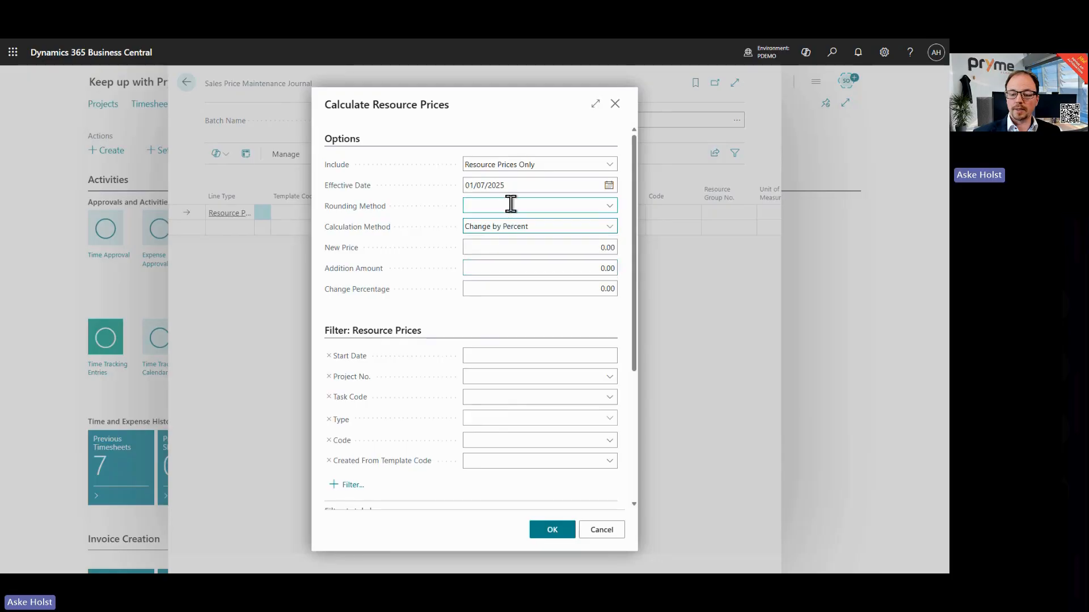
pyautogui.click(508, 288)
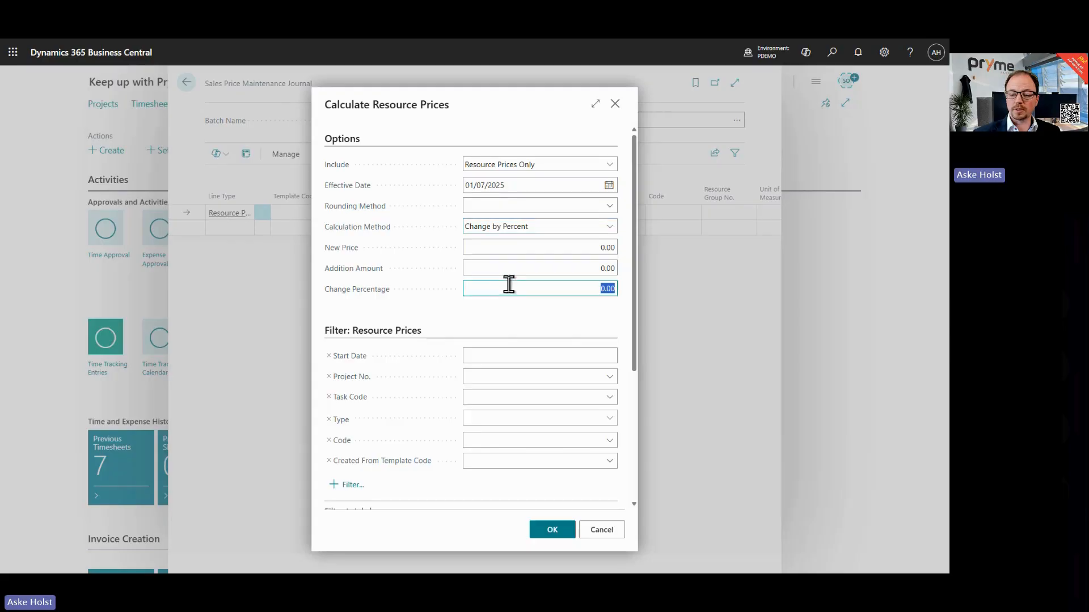
pyautogui.write('17')
pyautogui.click(475, 130)
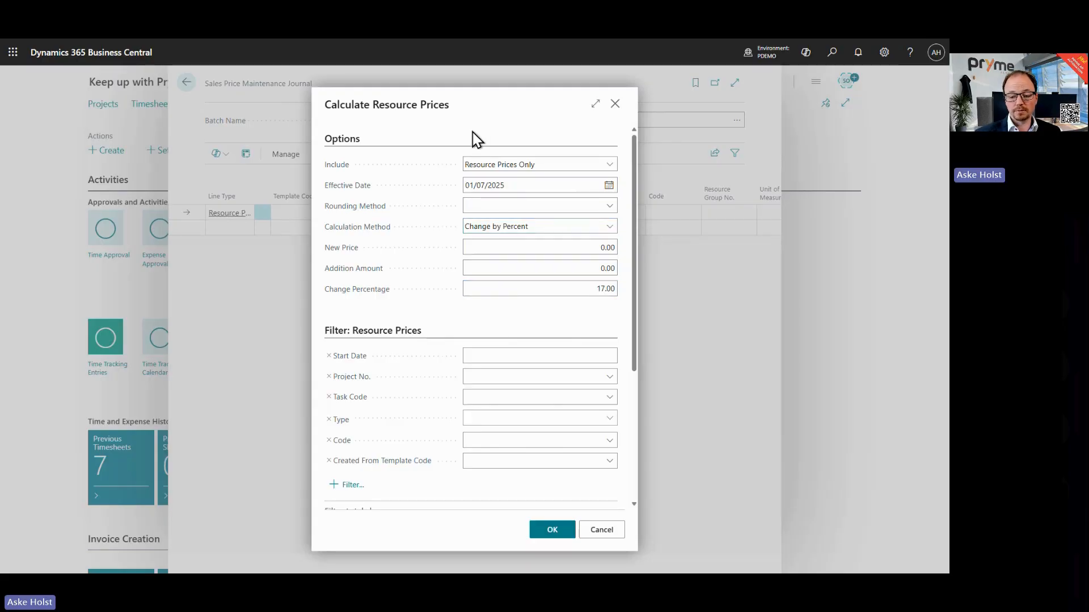
# Step: Filter the calculation to project DEMO05 and run it
pyautogui.click(542, 377)
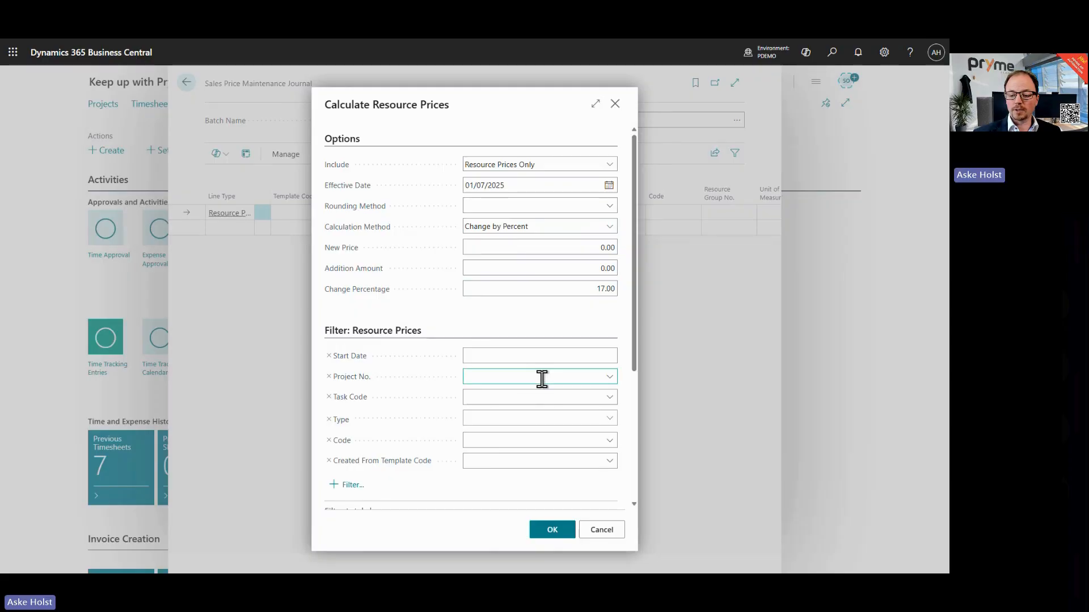
pyautogui.scroll(-2, 510, 444)
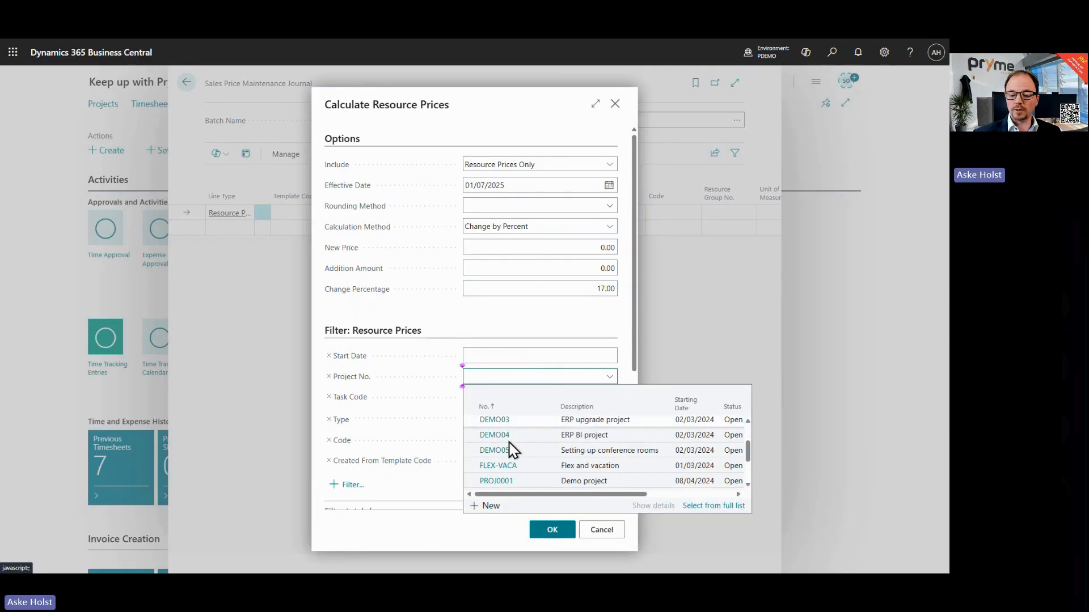
pyautogui.click(499, 450)
pyautogui.click(492, 333)
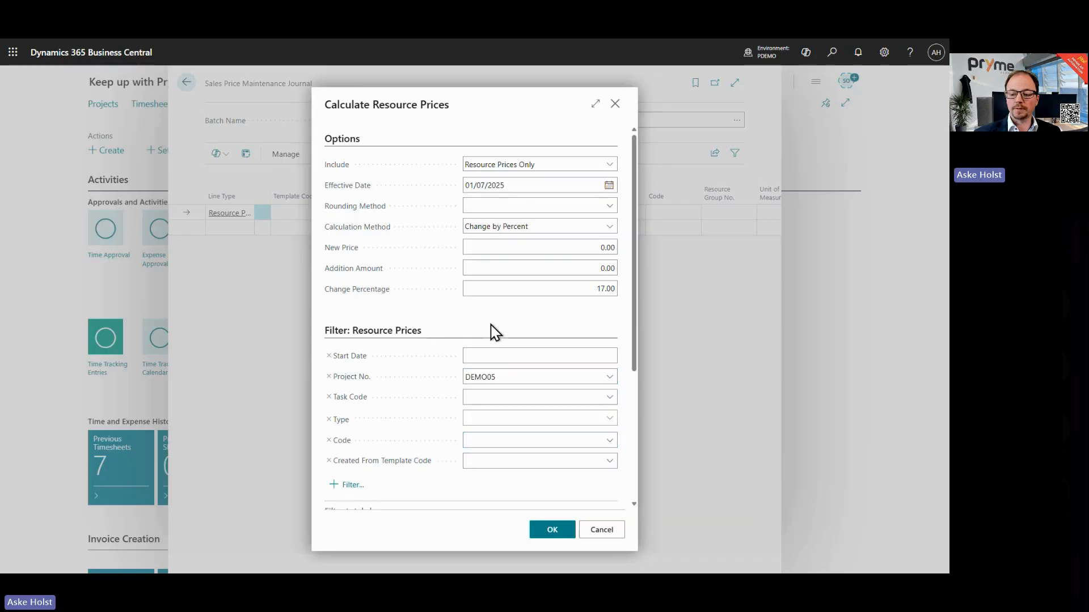
pyautogui.click(553, 530)
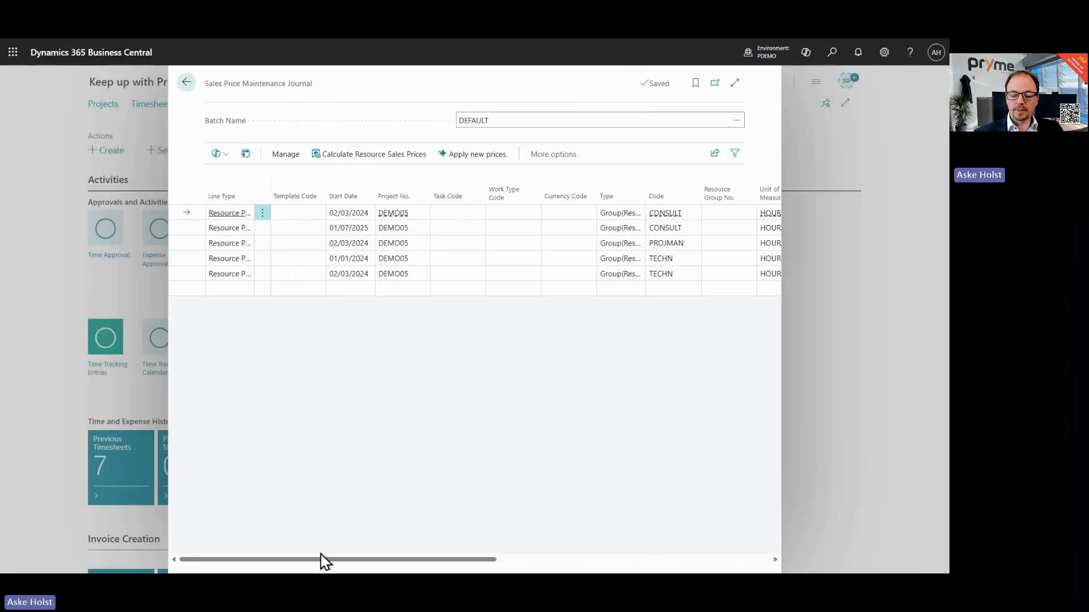
# Step: Review the calculated new prices and delete the journal line for the 02/03/2024 CONSULT price
pyautogui.moveTo(325, 562); pyautogui.dragTo(603, 571)
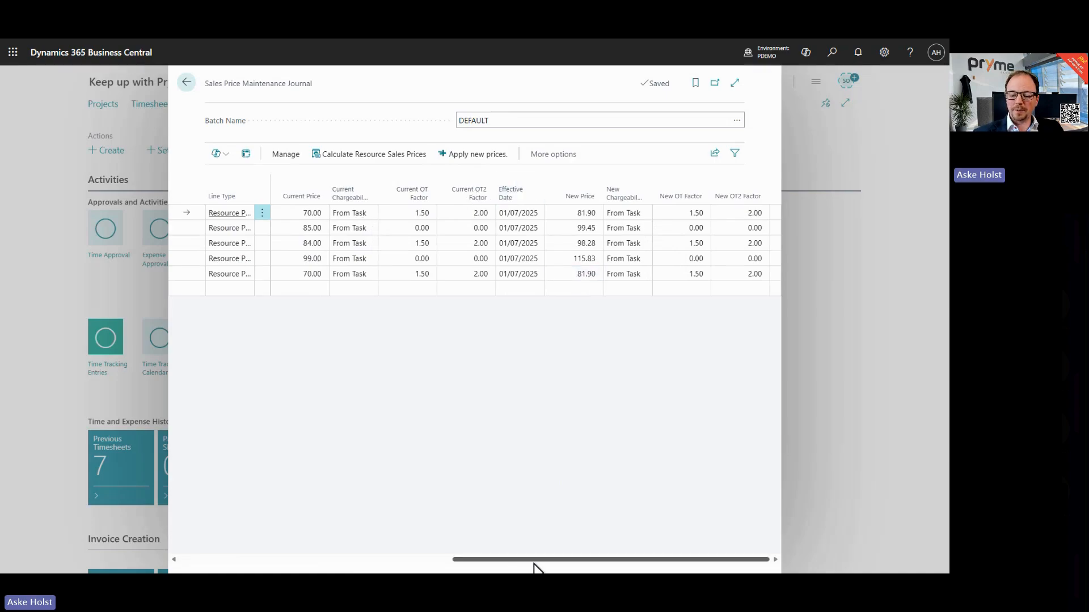
pyautogui.moveTo(527, 562); pyautogui.dragTo(178, 544)
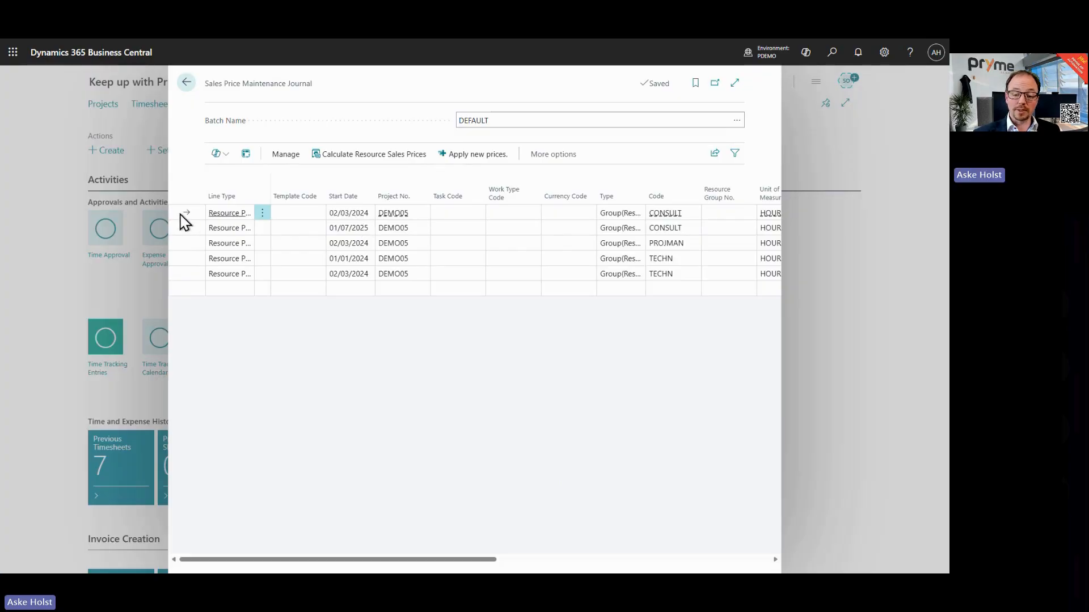
pyautogui.click(262, 215)
pyautogui.click(246, 251)
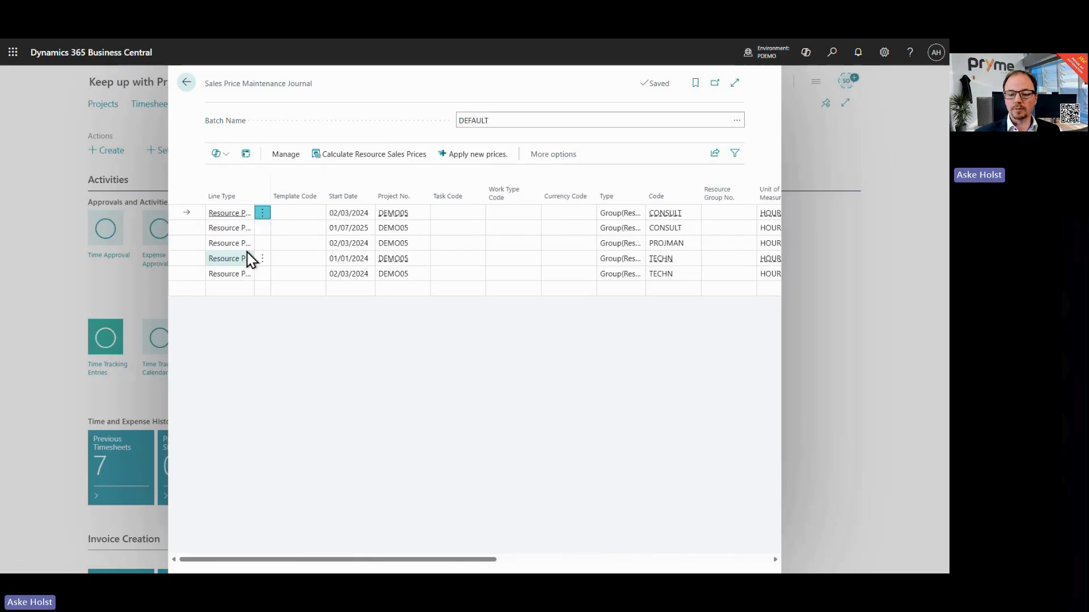
pyautogui.click(519, 347)
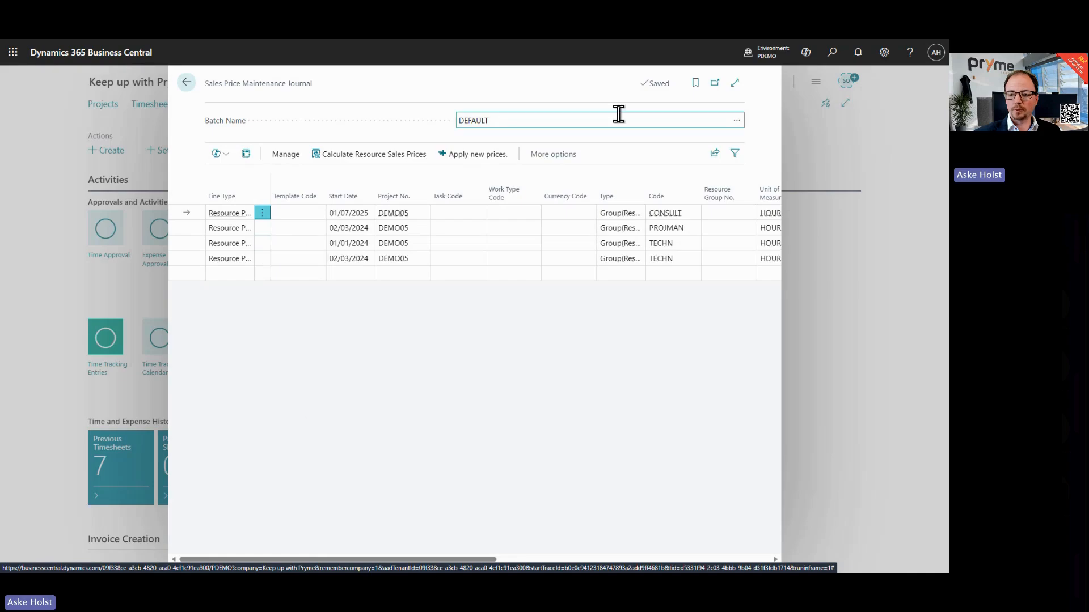
# Step: Delete the journal line for the 02/03/2024 TECHN price
pyautogui.click(735, 82)
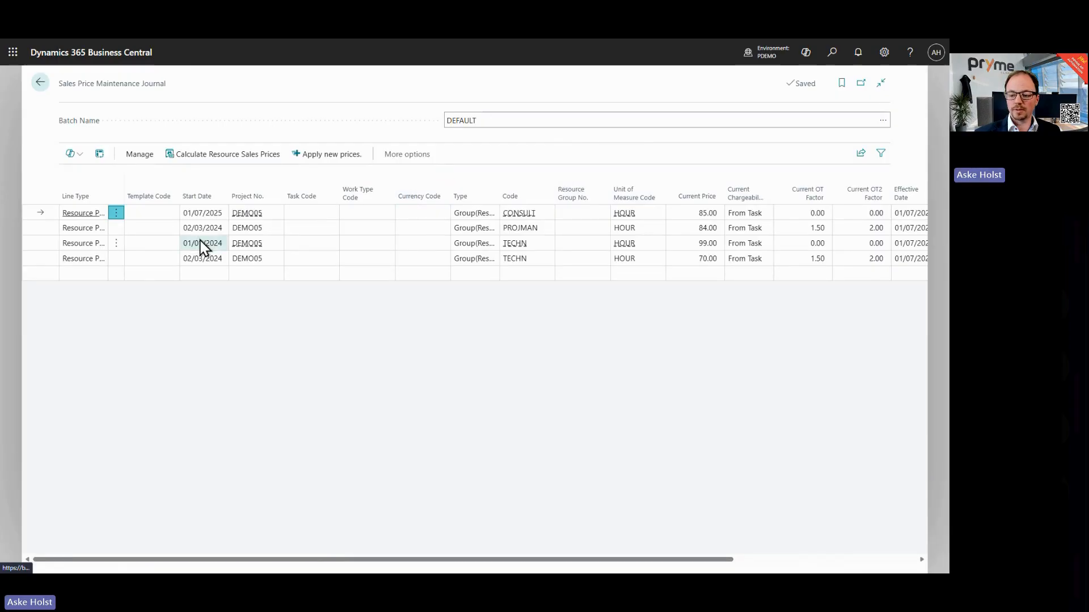
pyautogui.click(116, 258)
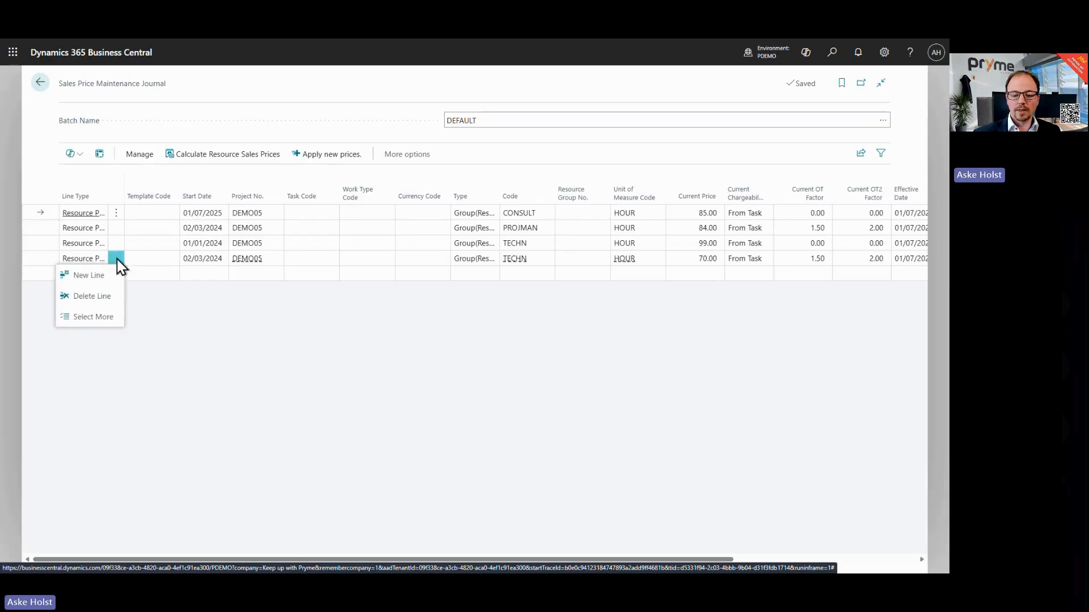
pyautogui.click(100, 296)
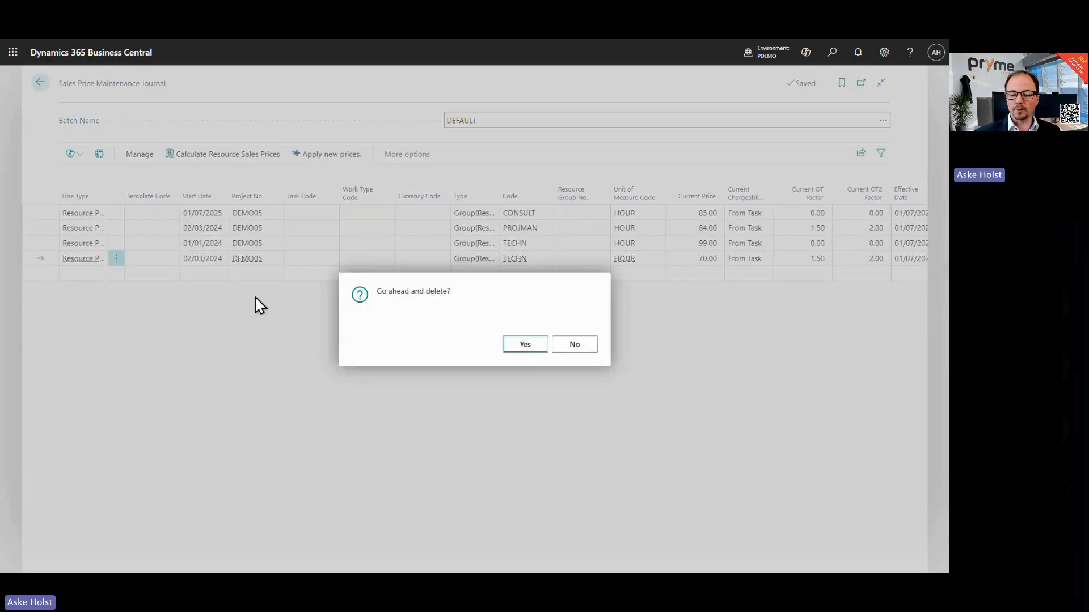
pyautogui.click(520, 345)
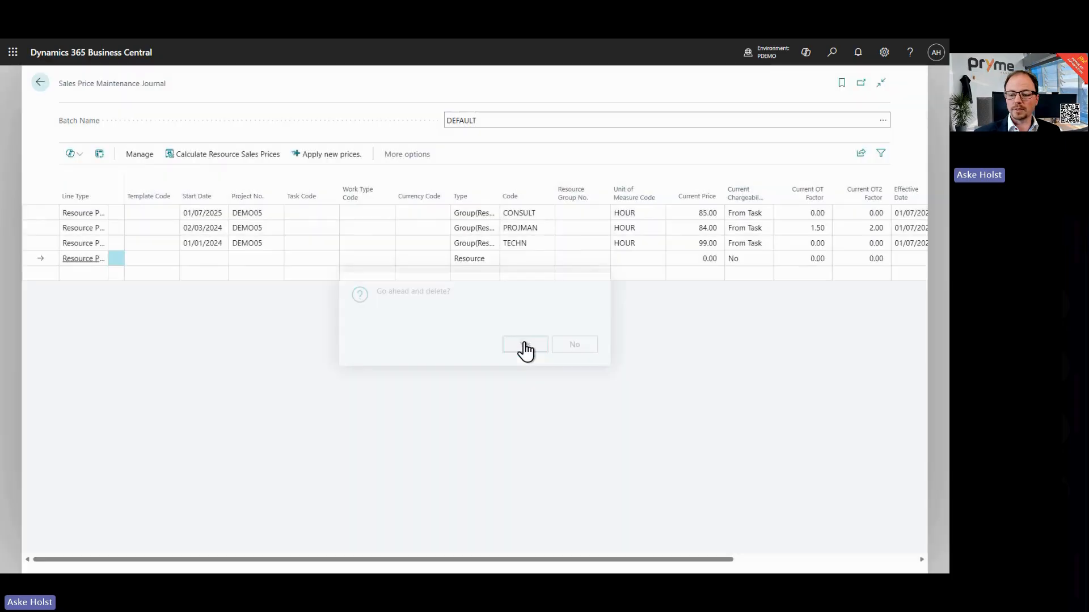
pyautogui.click(51, 233)
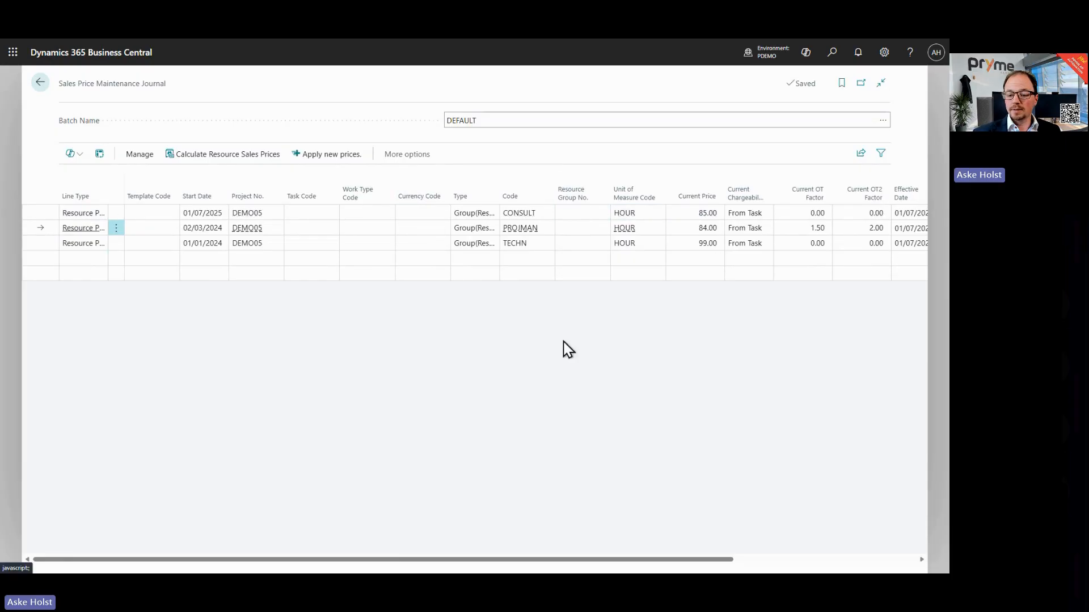
# Step: Set the journal's new prices to 98.95 for PROJMAN and 114.95 for TECHN
pyautogui.moveTo(464, 561); pyautogui.dragTo(713, 564)
pyautogui.click(693, 213)
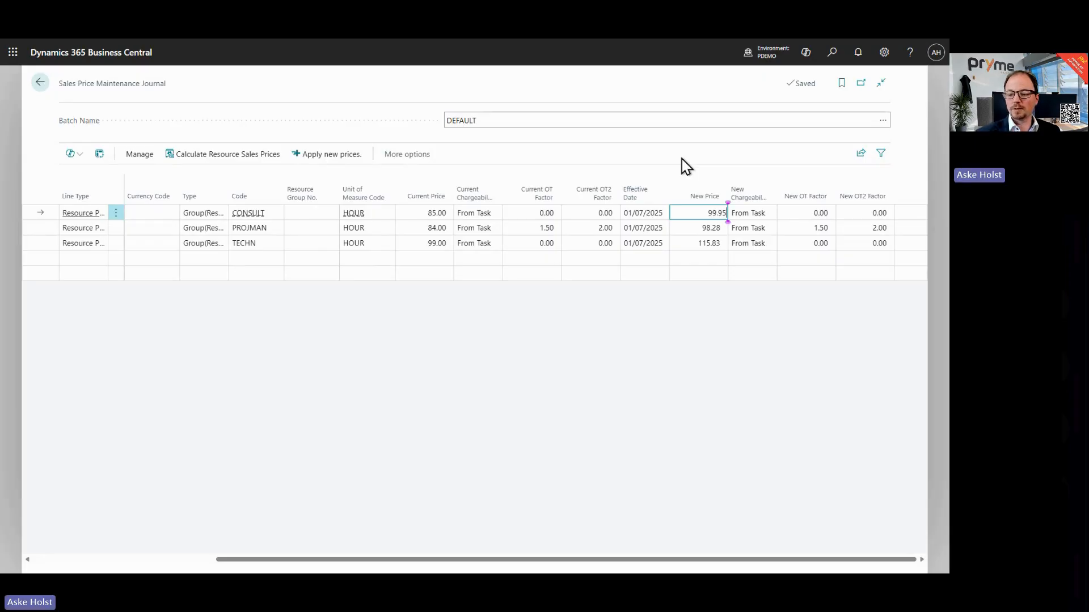
pyautogui.press('Down')
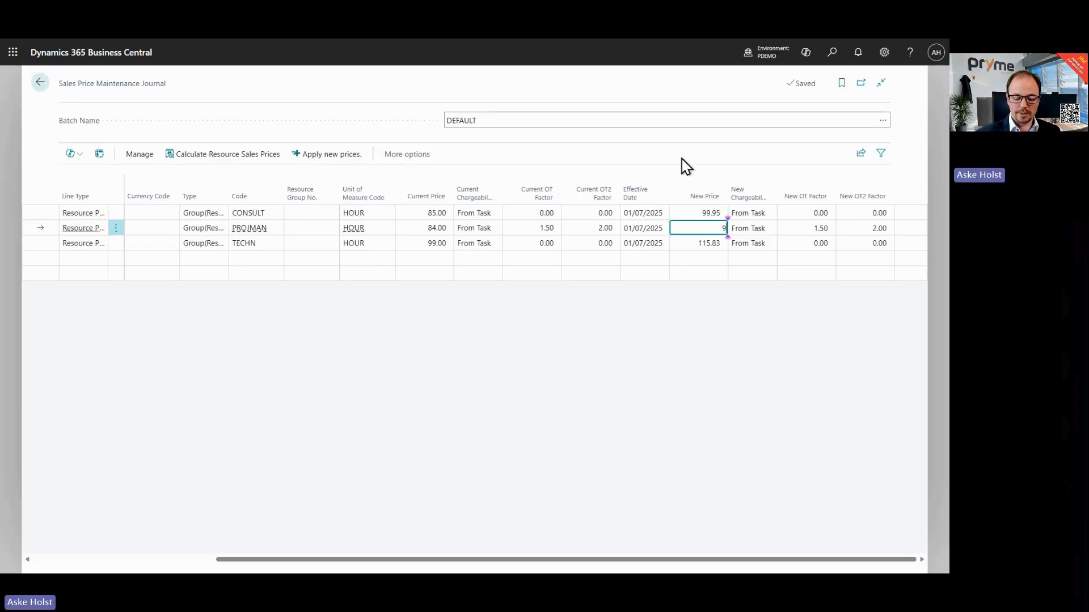
pyautogui.press('Down')
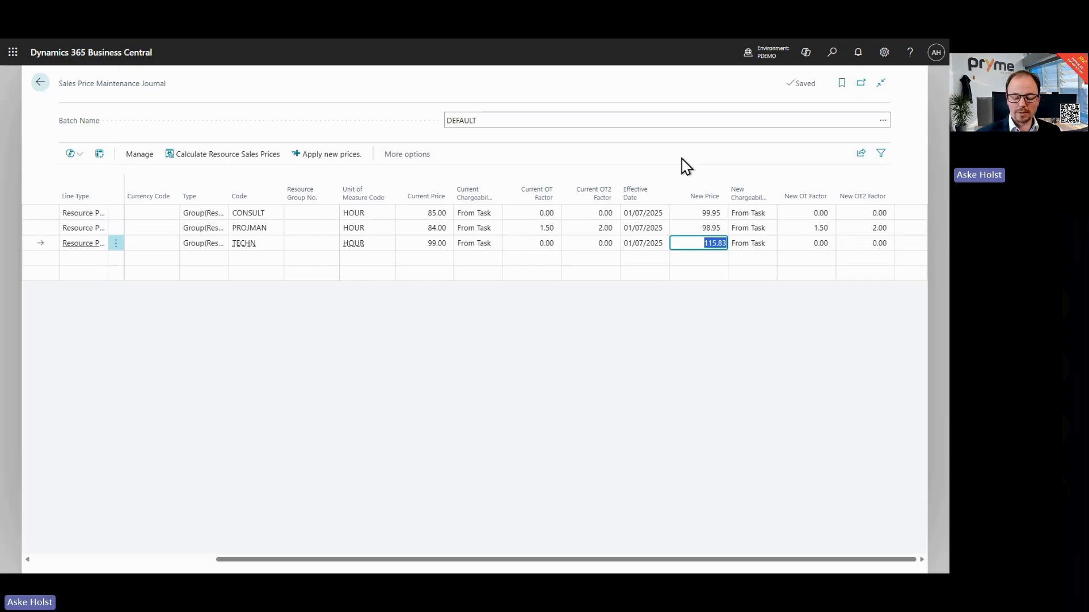
pyautogui.press('Down')
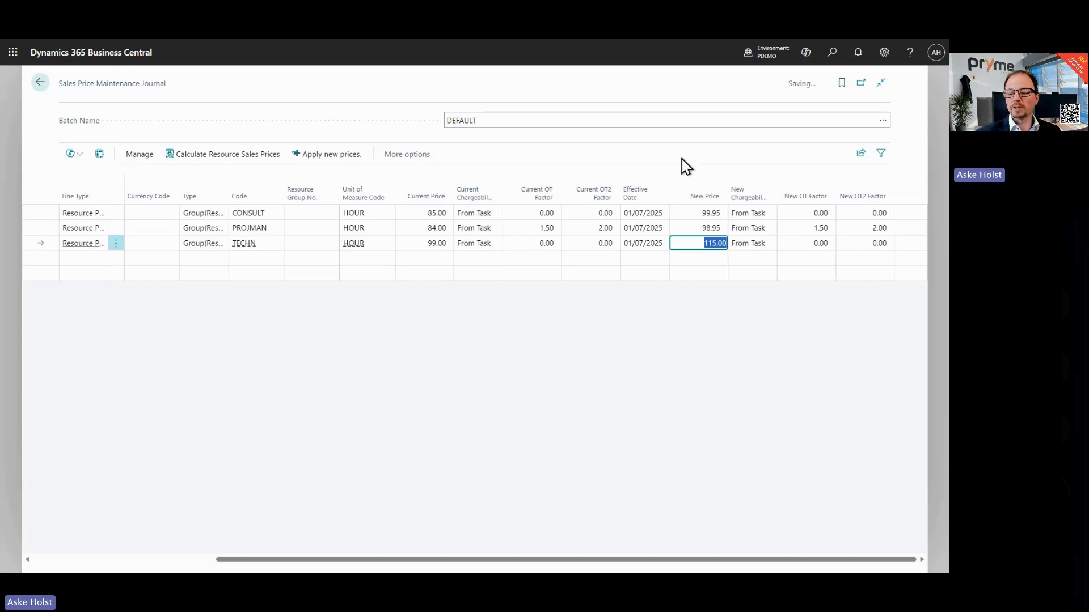
pyautogui.write('11')
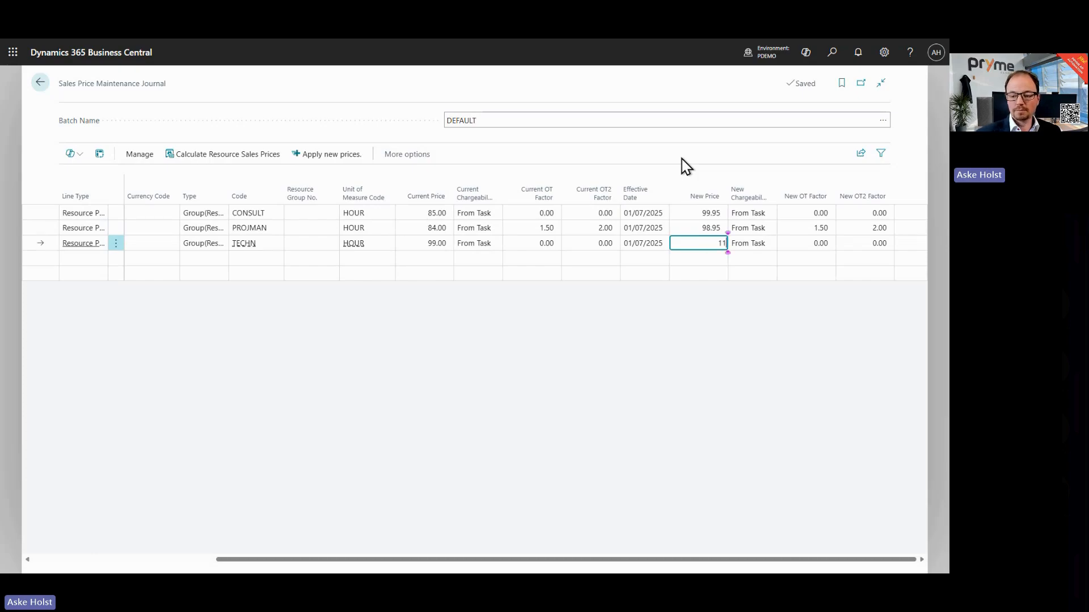
pyautogui.write('4.95')
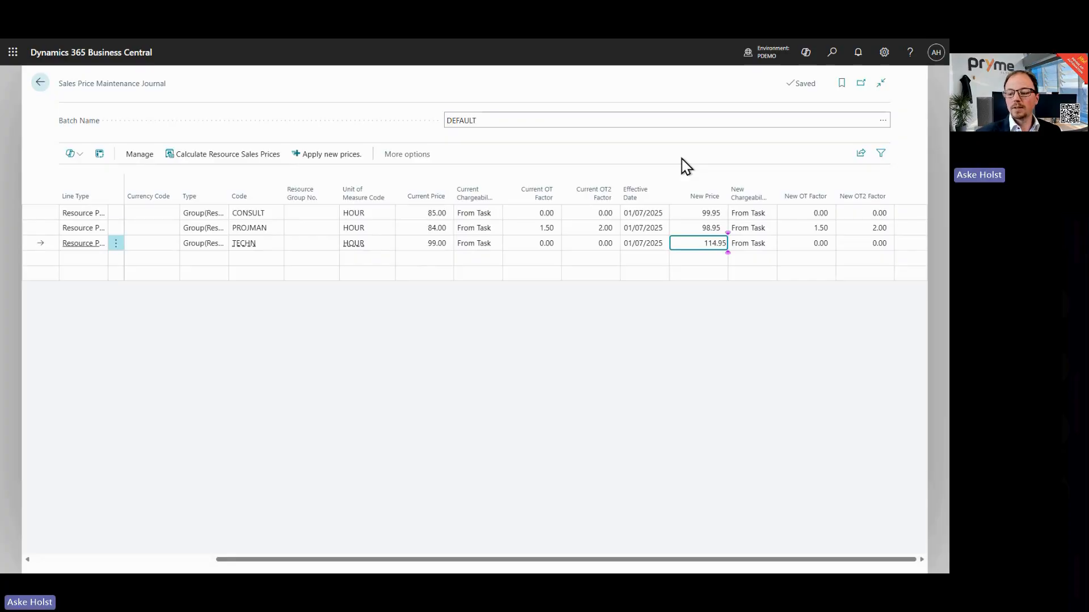
pyautogui.press('Up')
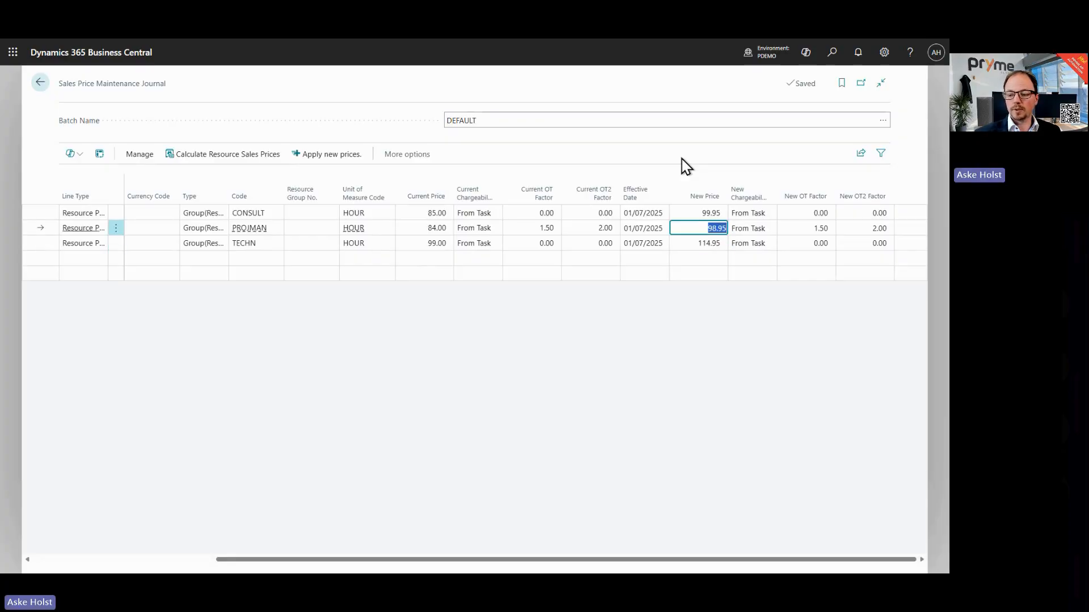
# Step: Apply the new prices from the Sales Price Maintenance Journal
pyautogui.click(555, 144)
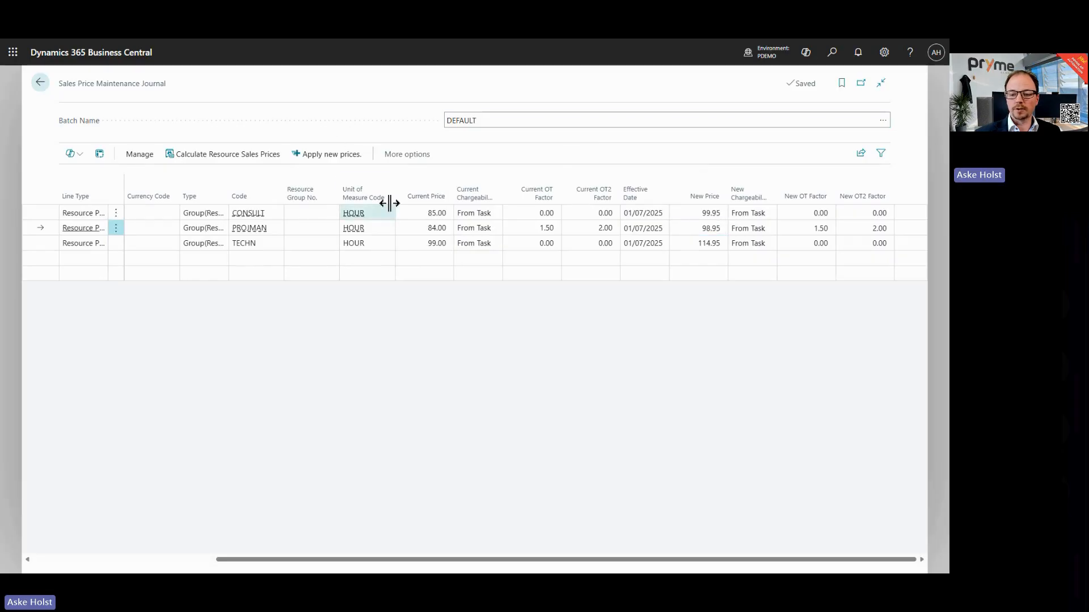
pyautogui.click(336, 161)
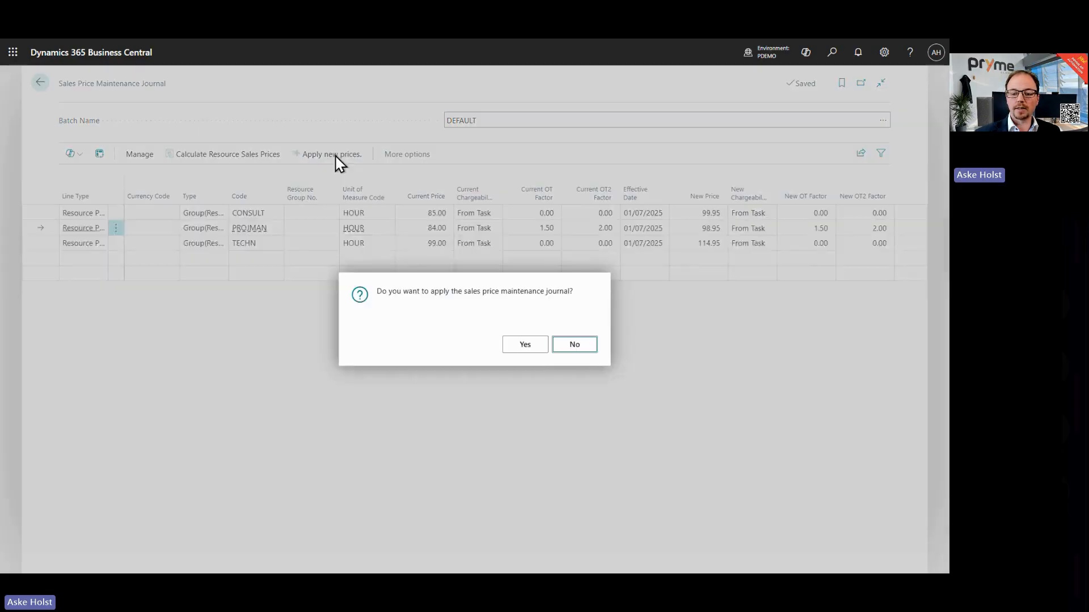
pyautogui.click(526, 346)
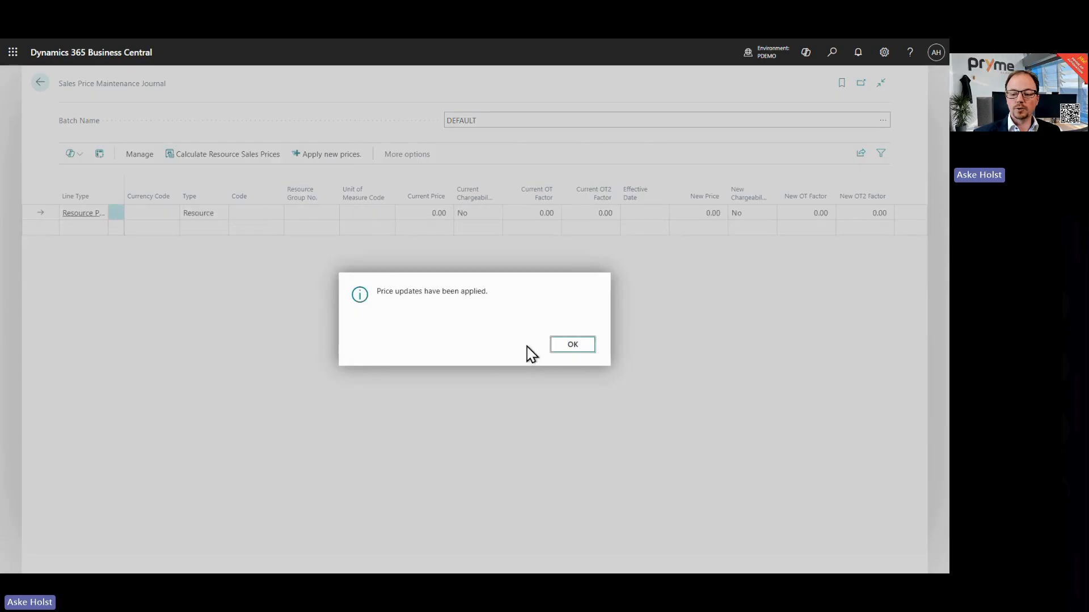
pyautogui.click(574, 346)
# Step: Open the resource prices of project DEMO05 to review the new 01/07/2025 prices, then close them
pyautogui.click(38, 88)
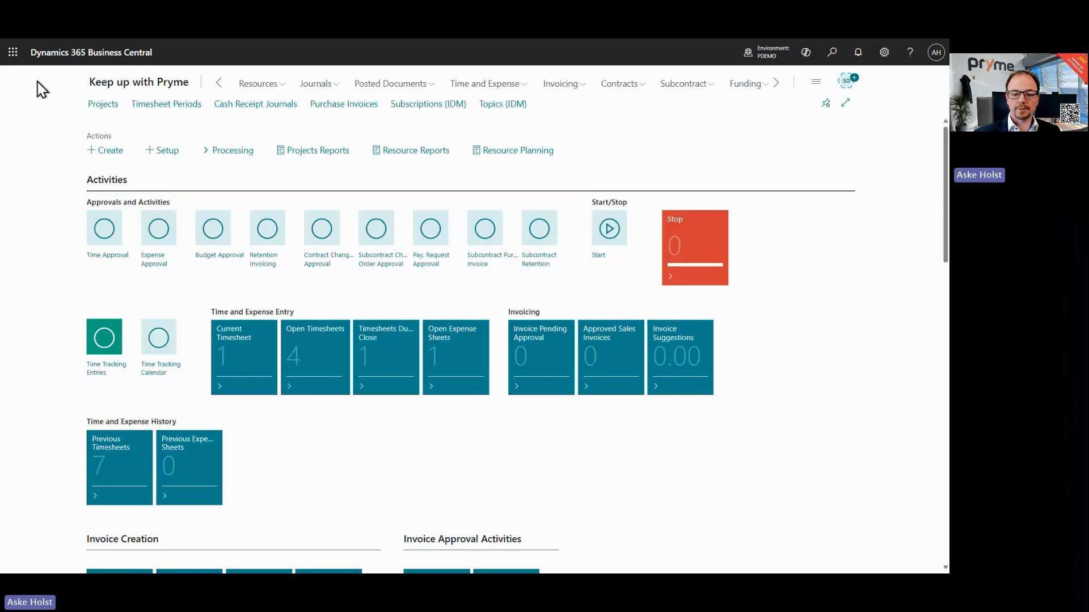
pyautogui.click(115, 111)
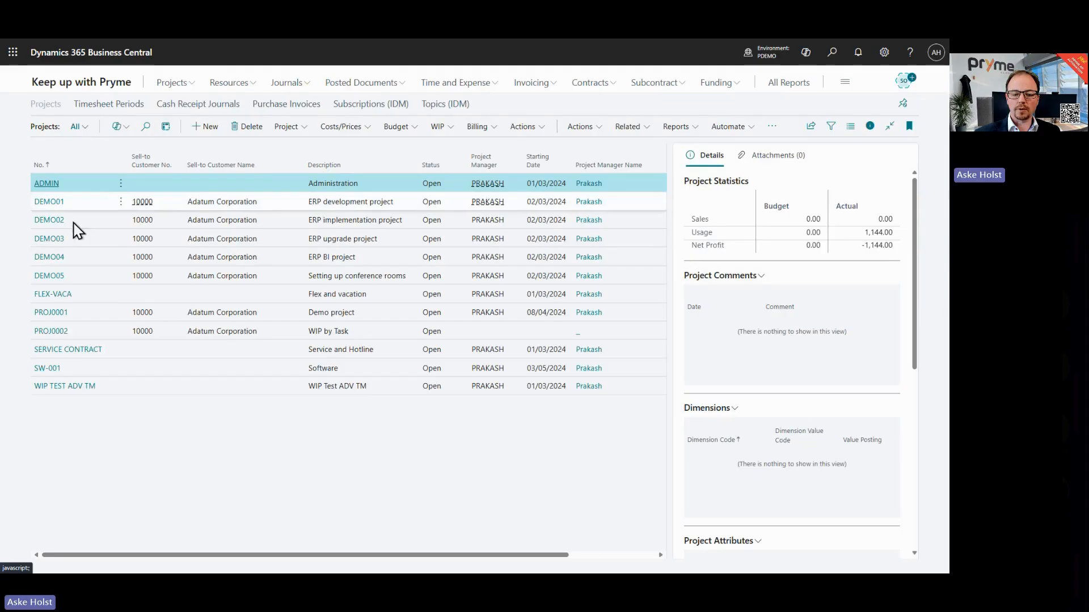
pyautogui.click(92, 276)
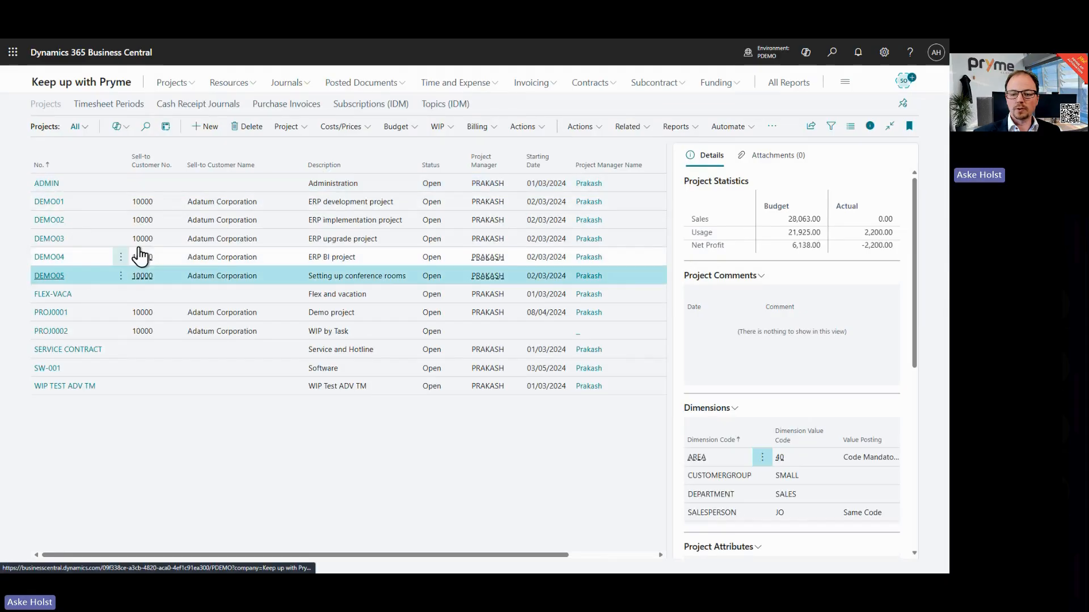
pyautogui.click(370, 128)
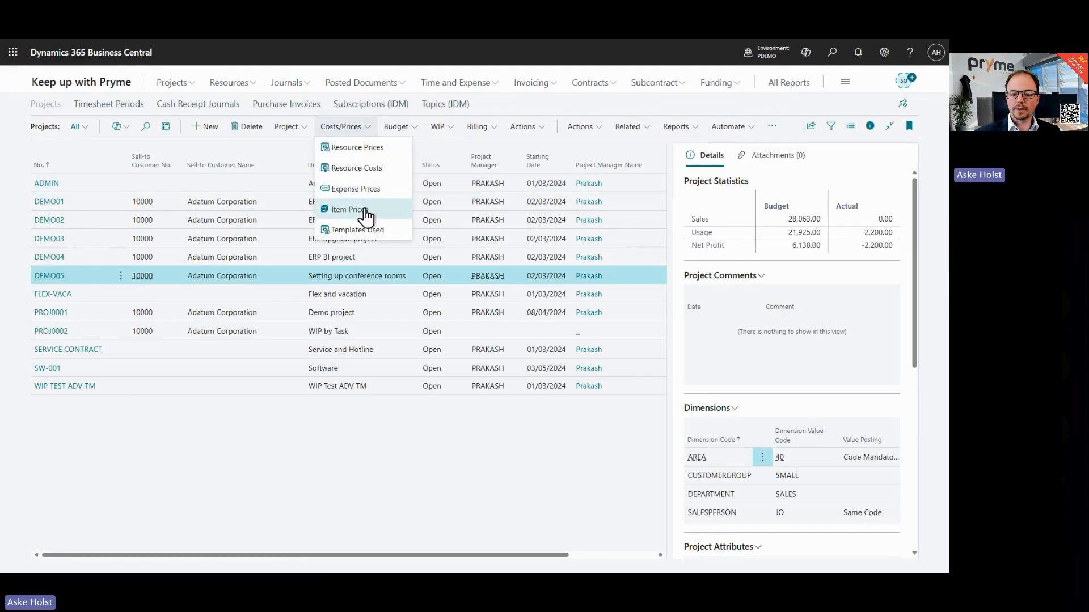
pyautogui.click(372, 149)
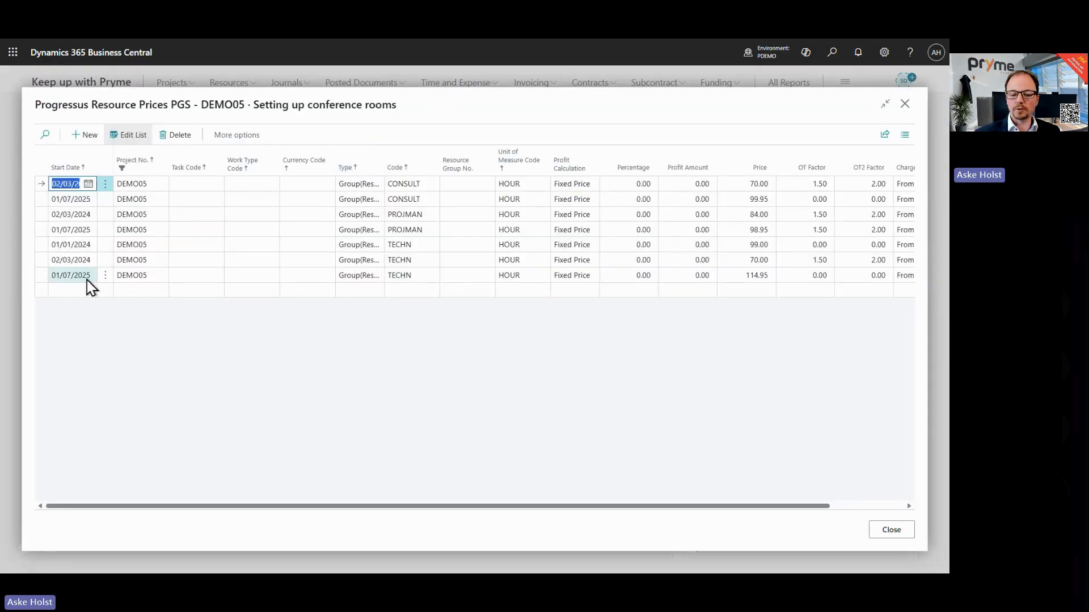
pyautogui.click(747, 278)
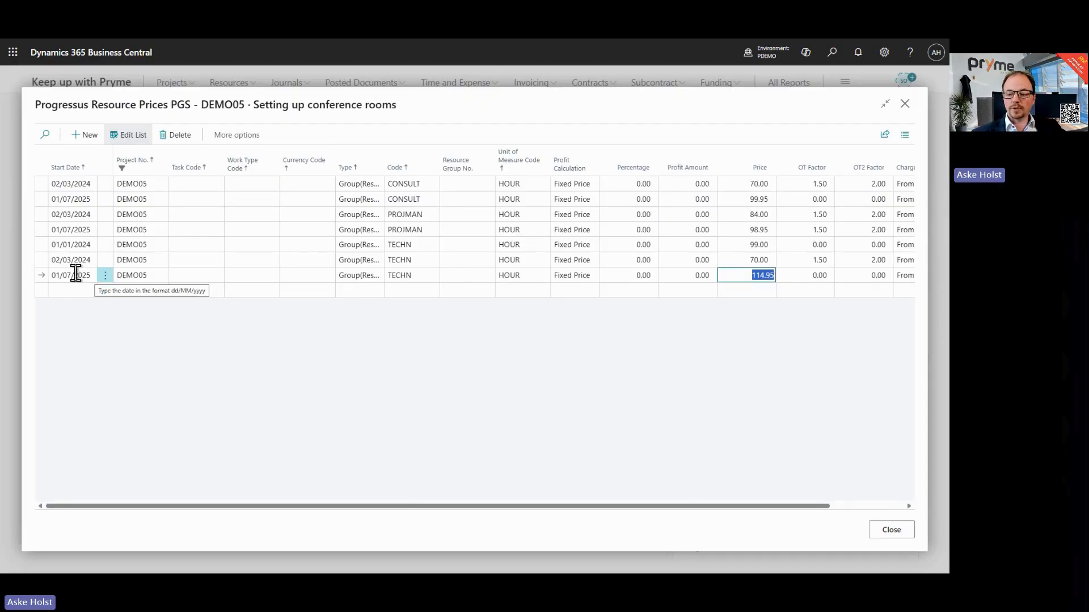
pyautogui.click(491, 126)
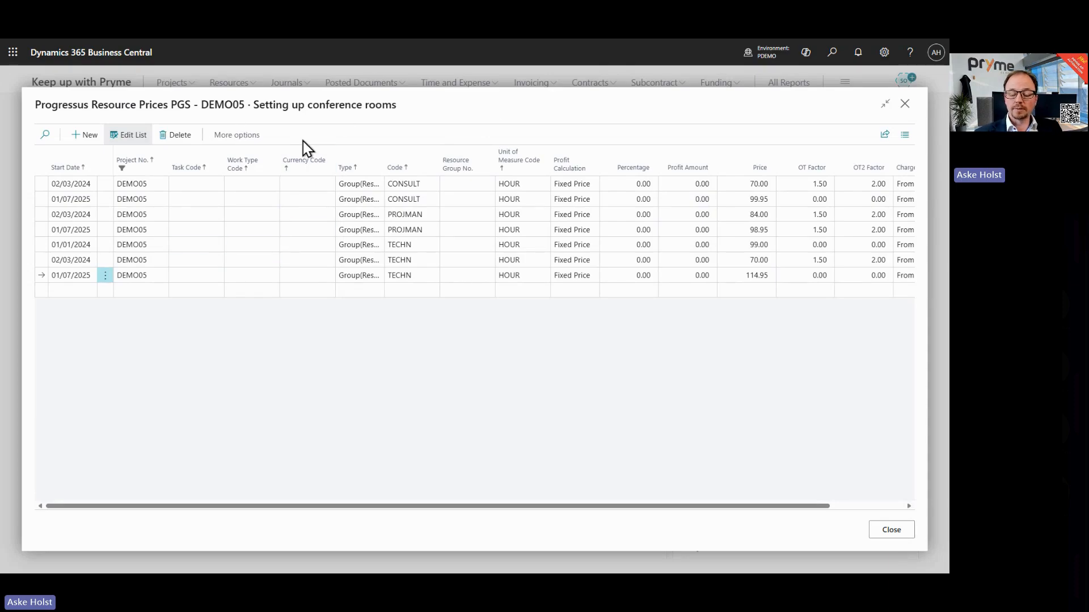
pyautogui.click(905, 105)
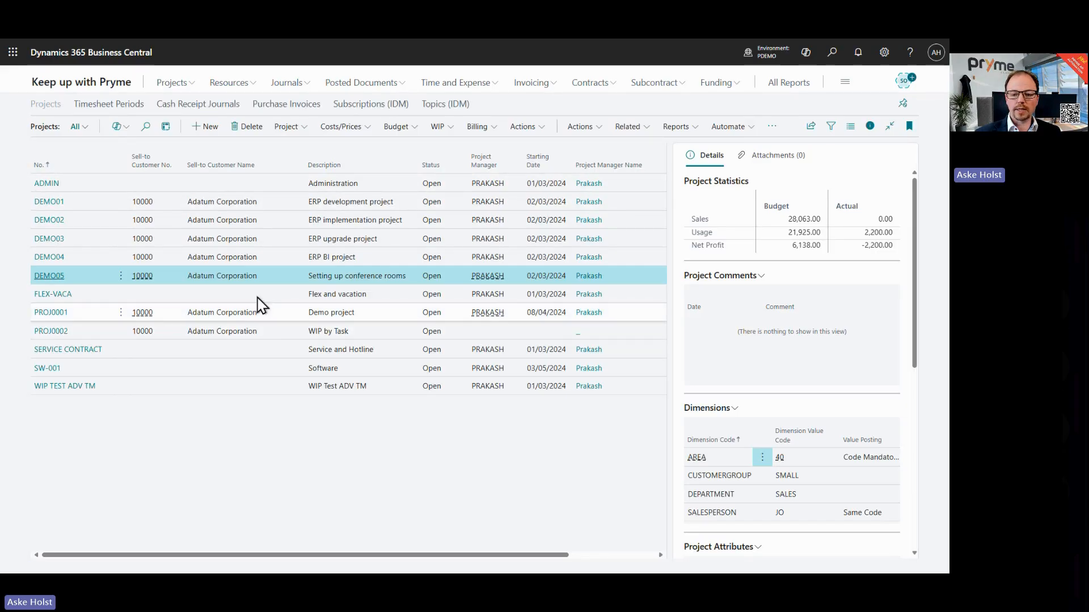
# Step: Create a sales price template with code STD and open its template lines
pyautogui.click(91, 84)
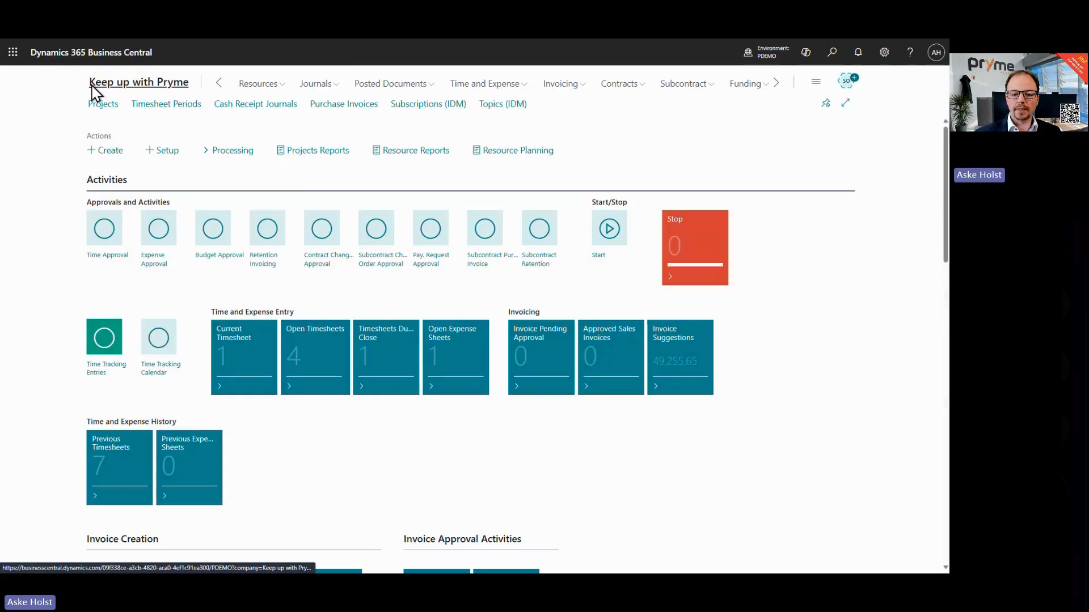
pyautogui.click(230, 151)
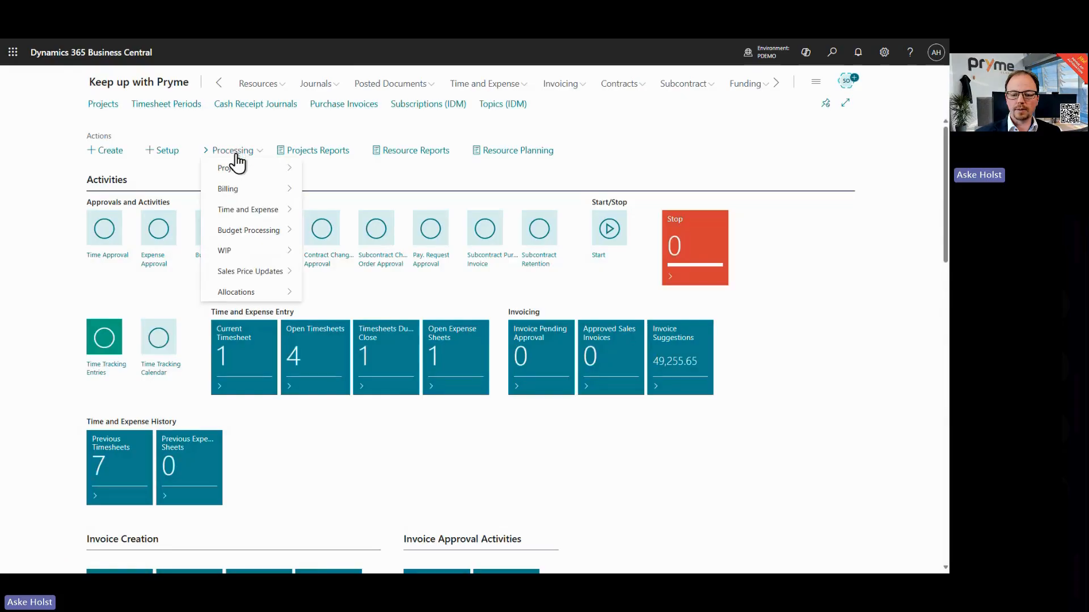
pyautogui.moveTo(262, 216)
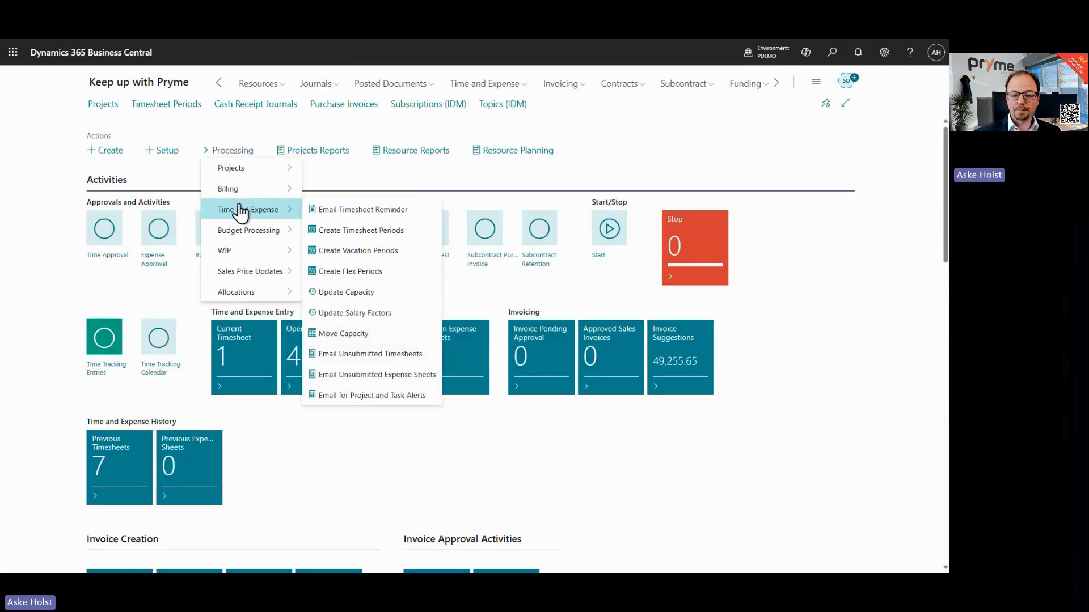
pyautogui.click(159, 151)
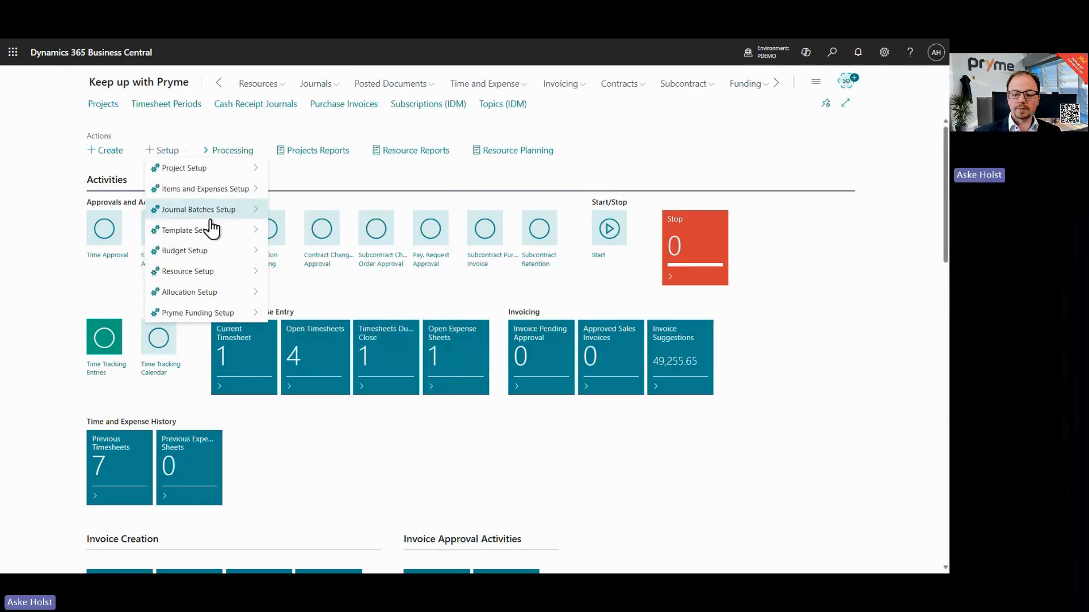
pyautogui.moveTo(213, 237)
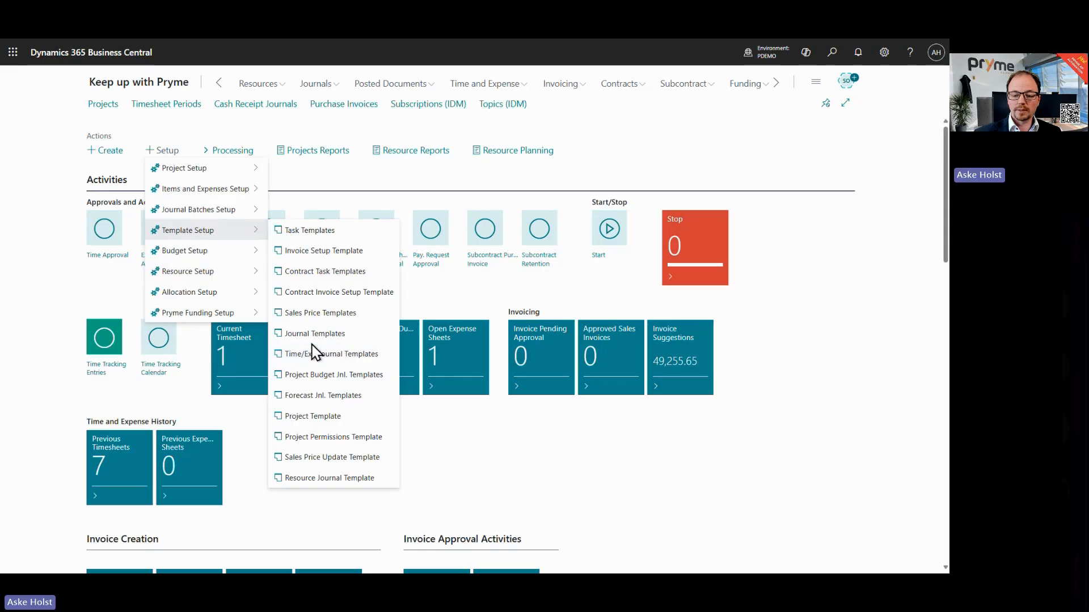
pyautogui.click(334, 315)
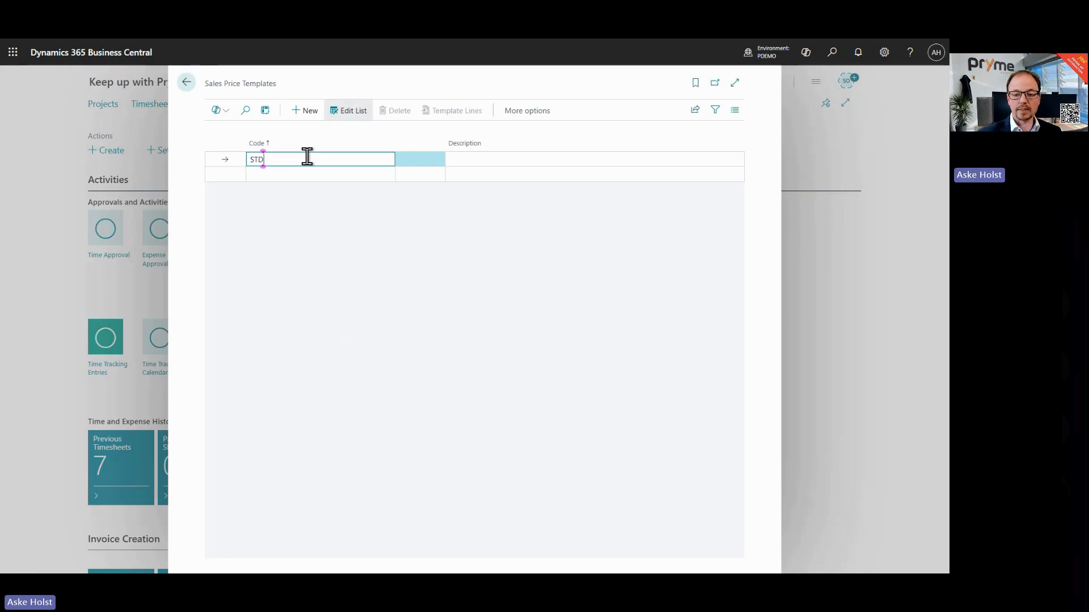
pyautogui.press('Tab')
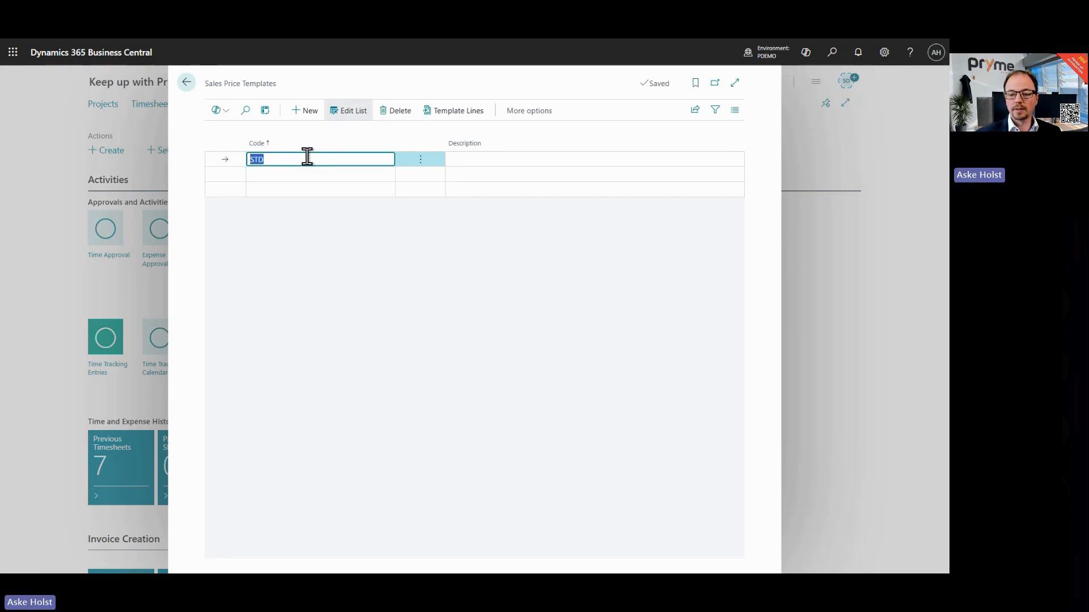
pyautogui.click(467, 111)
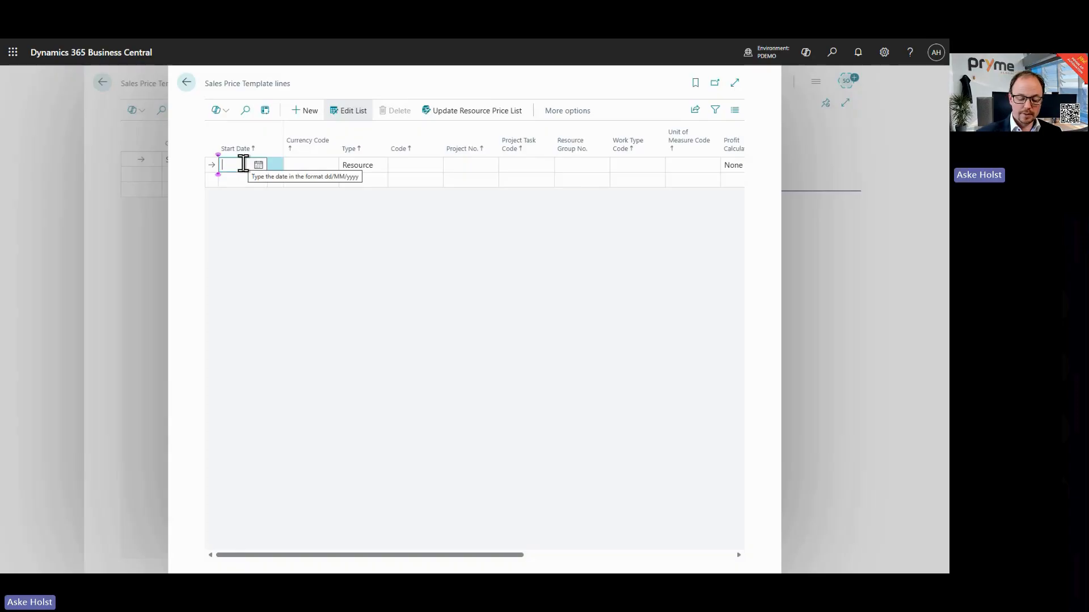
# Step: Set the template line's start date to 01/01/2025
pyautogui.write('1')
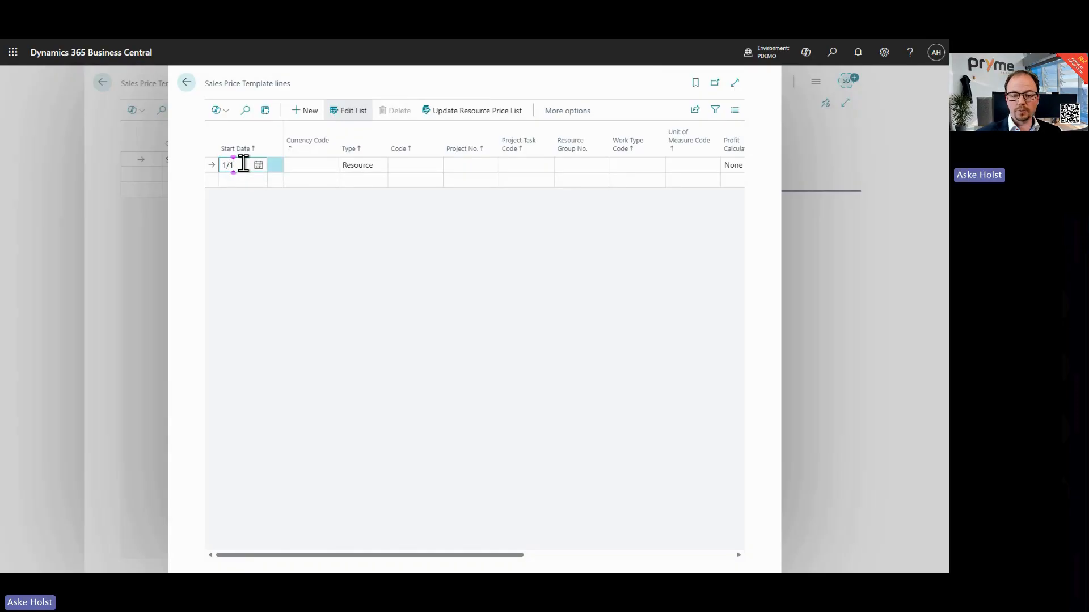
pyautogui.write('/01')
pyautogui.press('Tab')
pyautogui.click(244, 164)
pyautogui.click(250, 165)
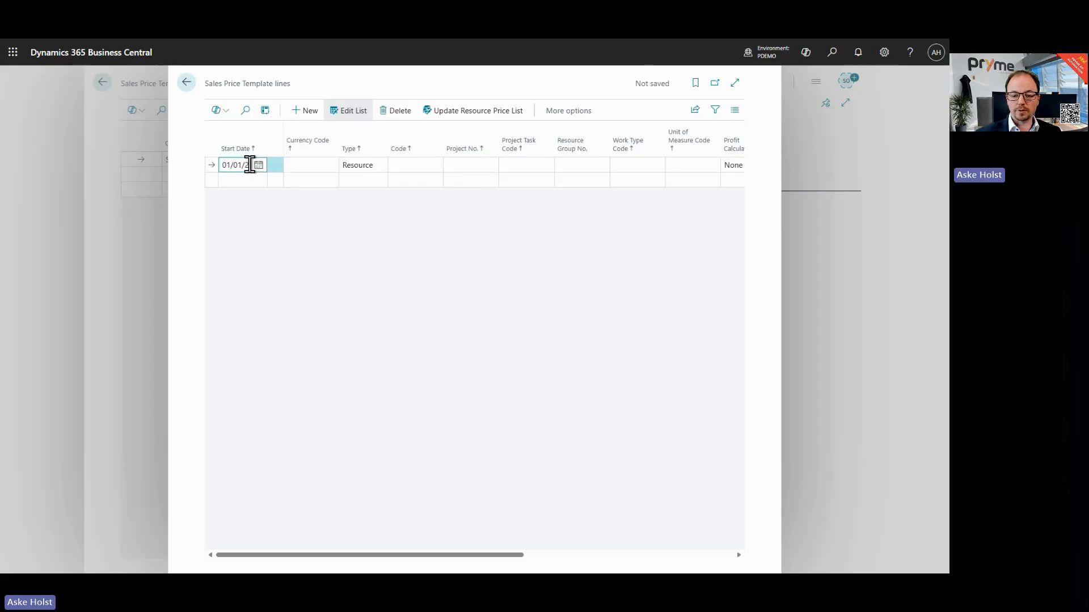
pyautogui.click(256, 166)
pyautogui.click(229, 164)
pyautogui.doubleClick(229, 162)
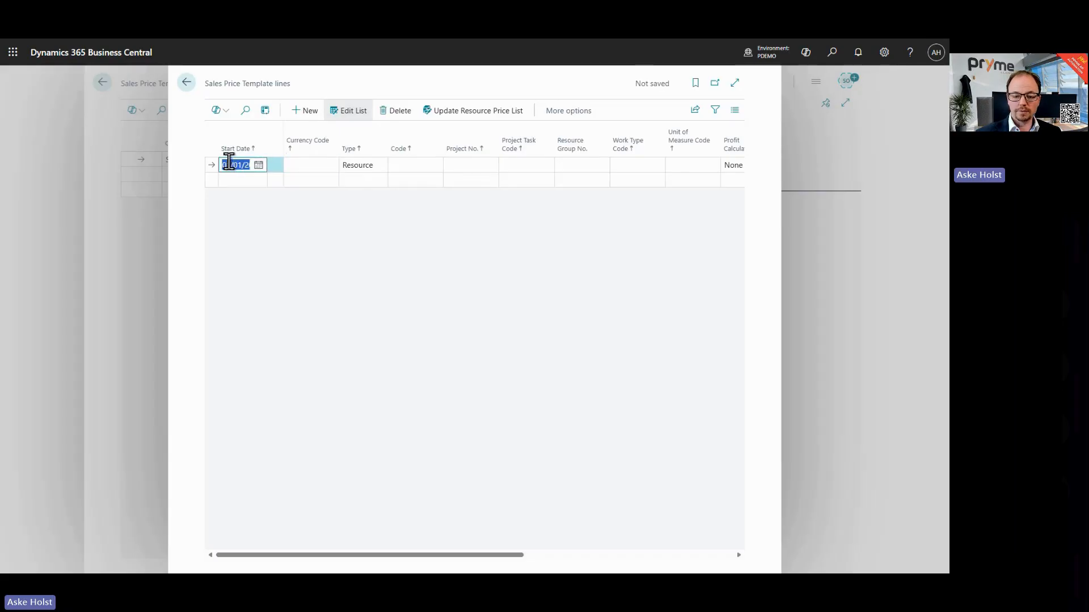
pyautogui.write('1125')
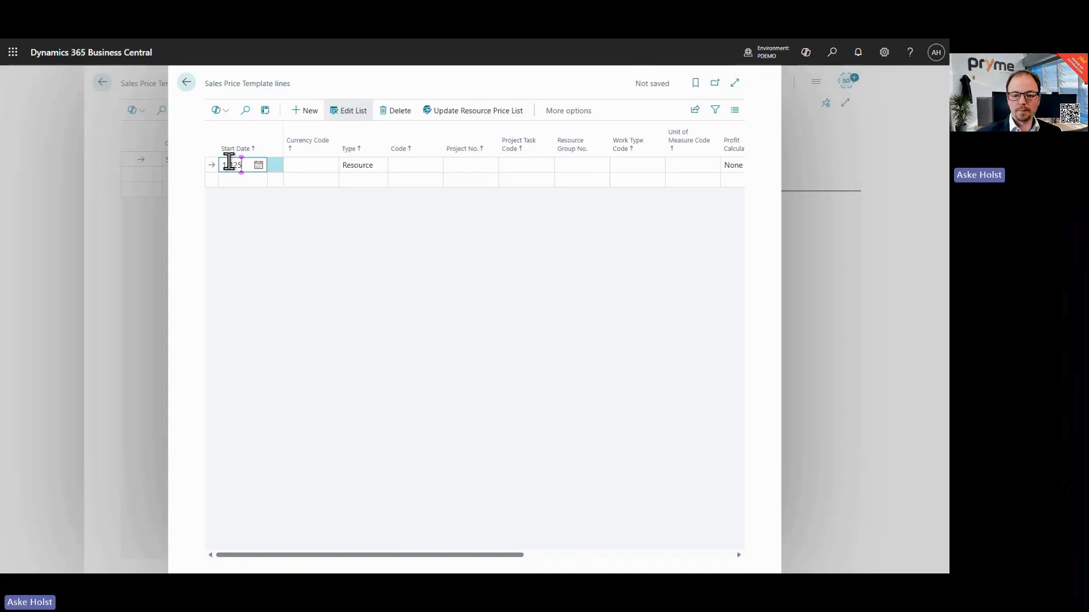
pyautogui.press('Left')
pyautogui.press('Left')
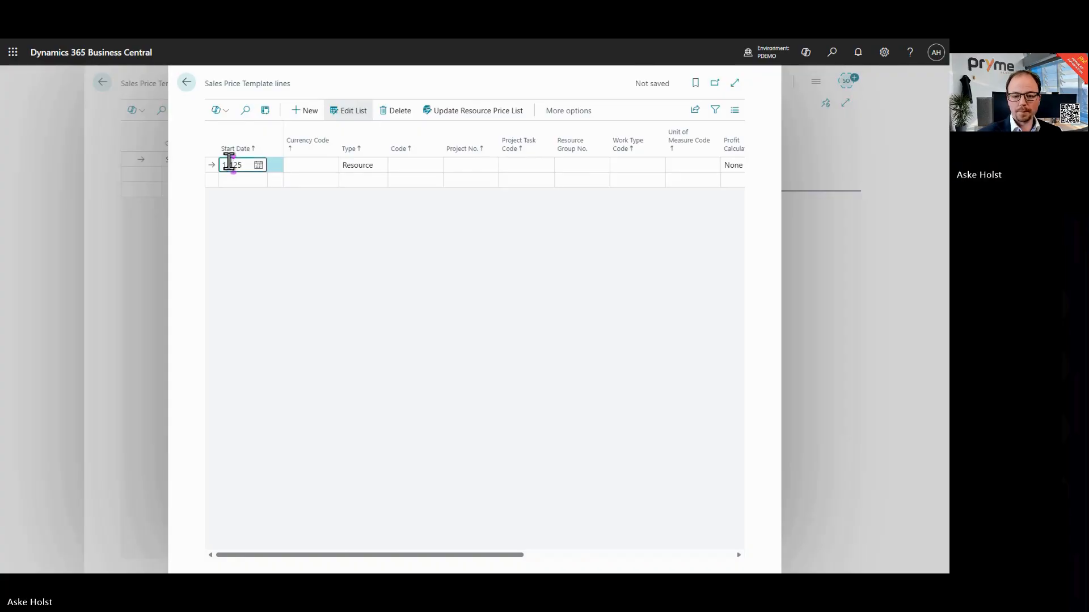
pyautogui.press('Tab')
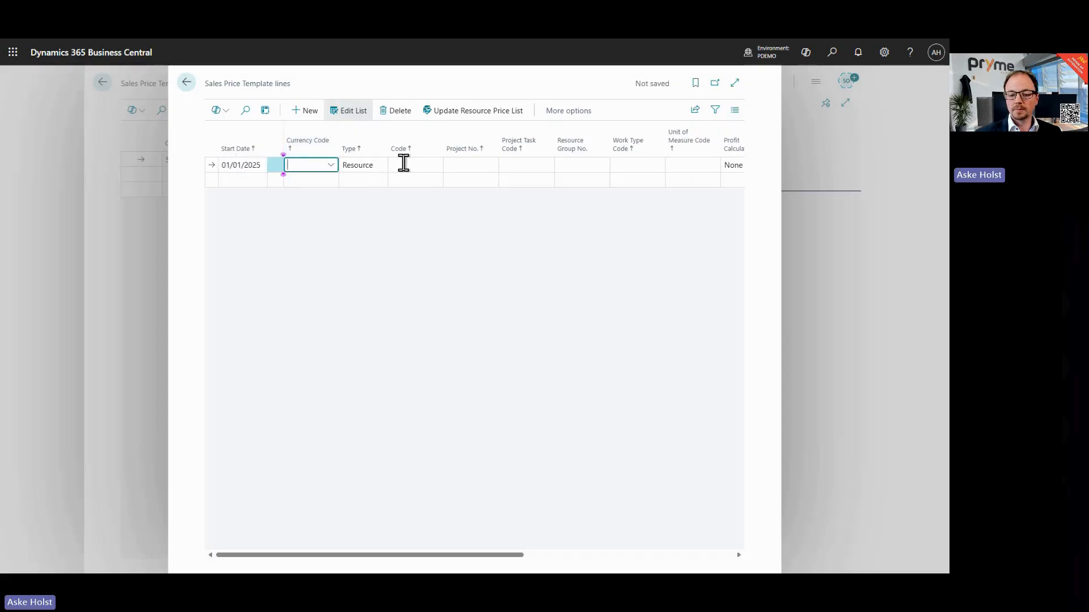
# Step: Set the template line's type to Group (Resource) and its code to CONSULT
pyautogui.click(381, 167)
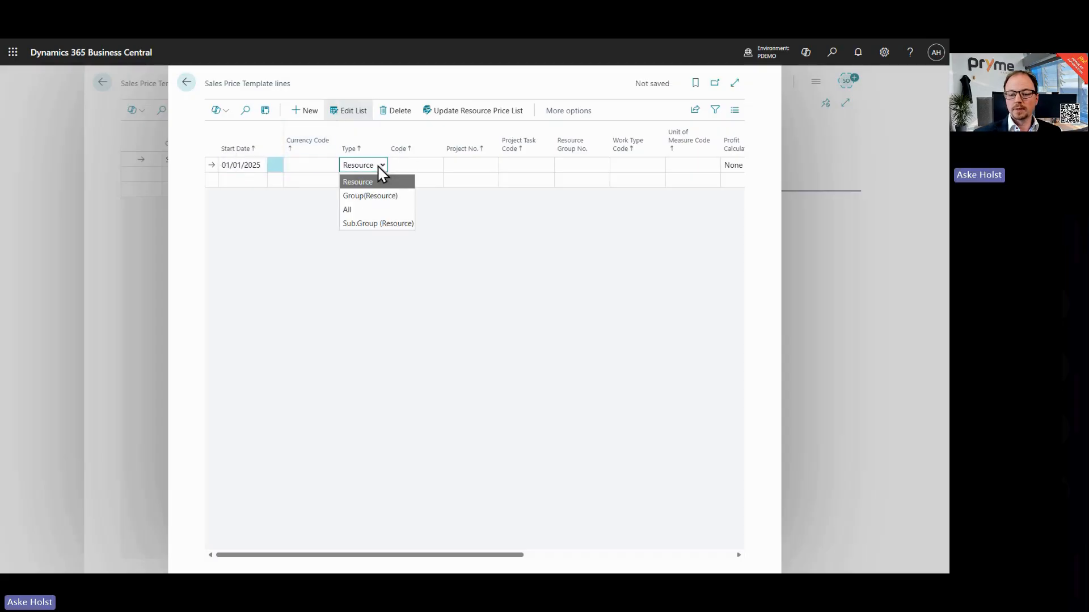
pyautogui.click(368, 198)
pyautogui.click(430, 168)
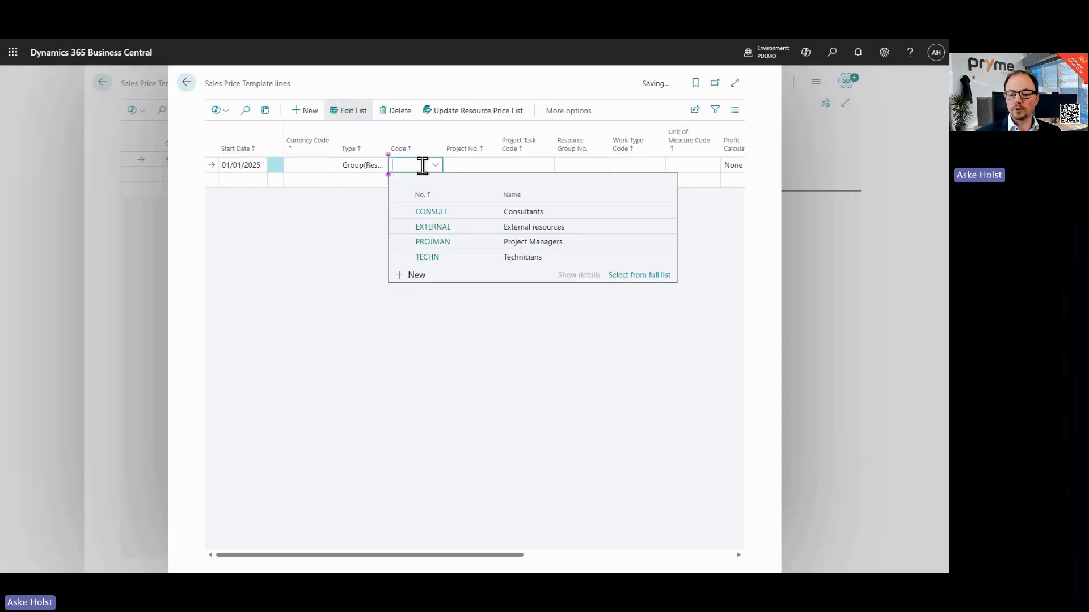
pyautogui.click(437, 212)
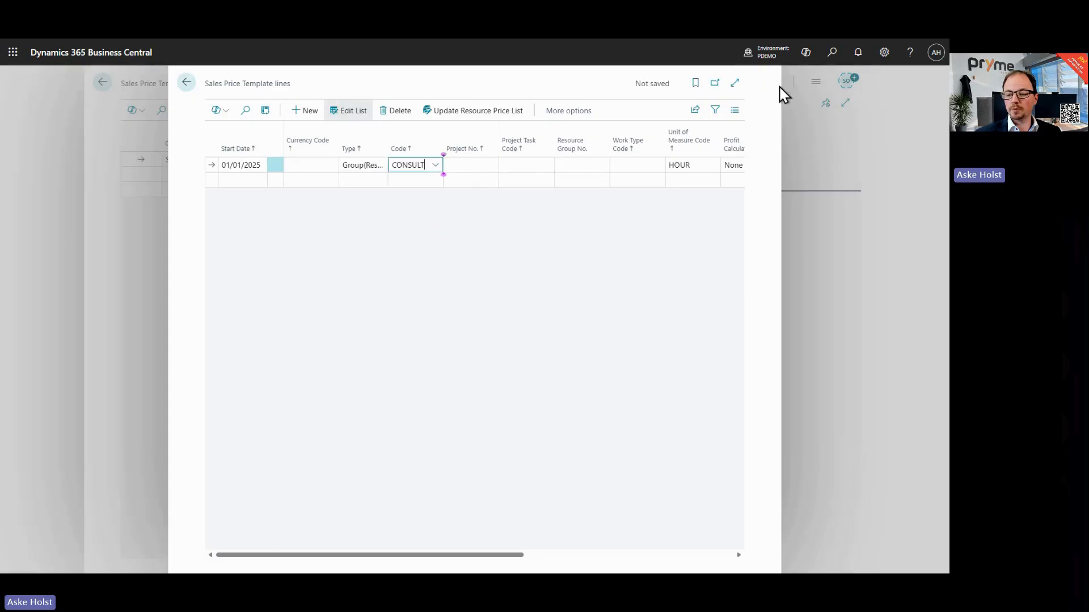
# Step: Set the line's profit calculation to Fixed Price with a price of 99, then close the sales price templates
pyautogui.click(734, 85)
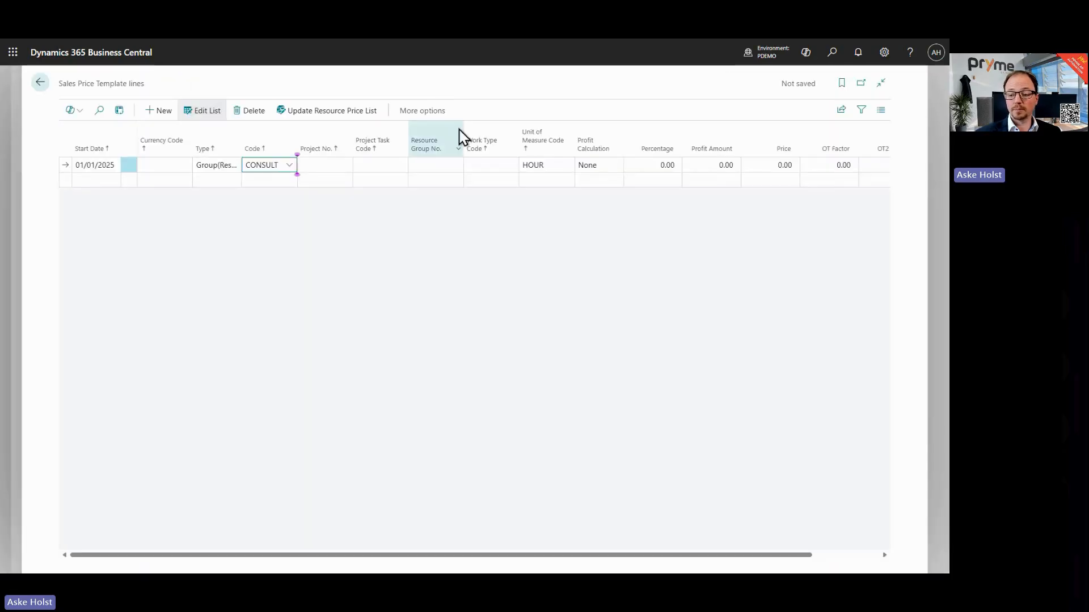
pyautogui.click(590, 165)
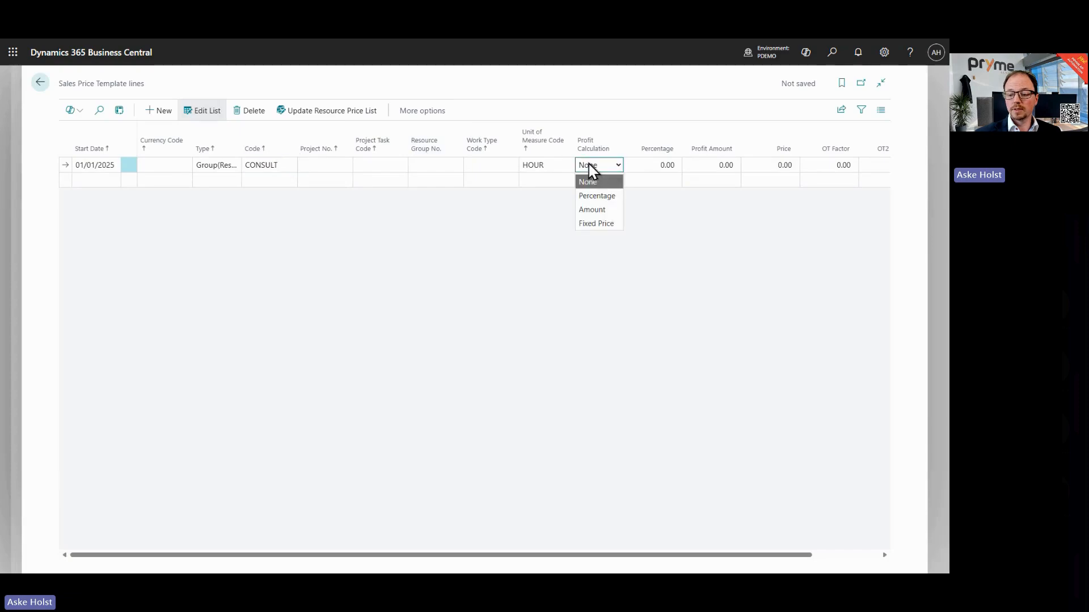
pyautogui.click(603, 223)
pyautogui.click(744, 164)
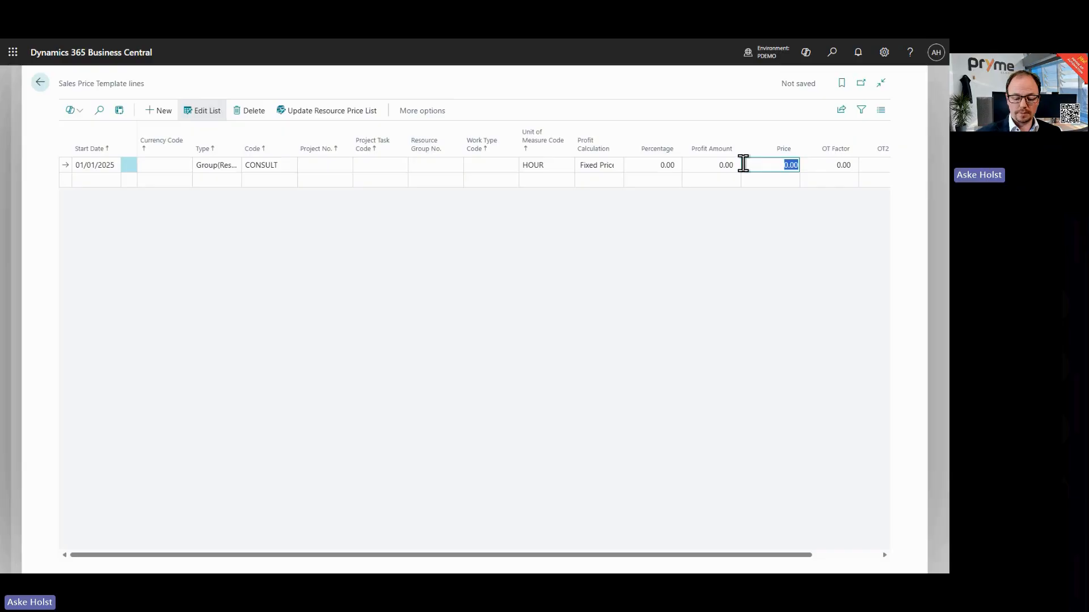
pyautogui.write('99')
pyautogui.press('Tab')
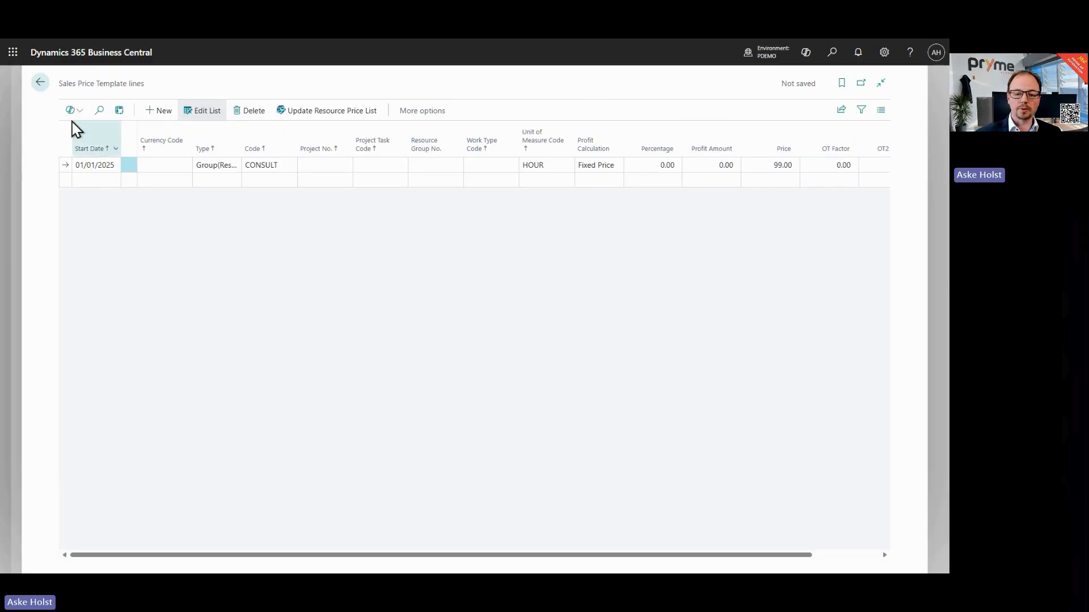
pyautogui.click(40, 82)
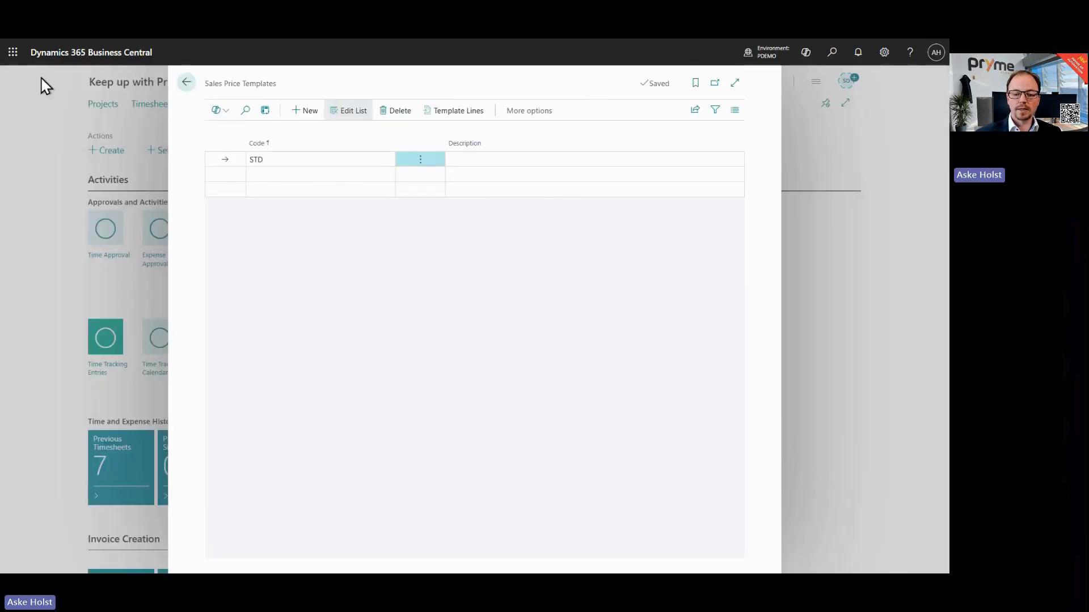
pyautogui.click(185, 83)
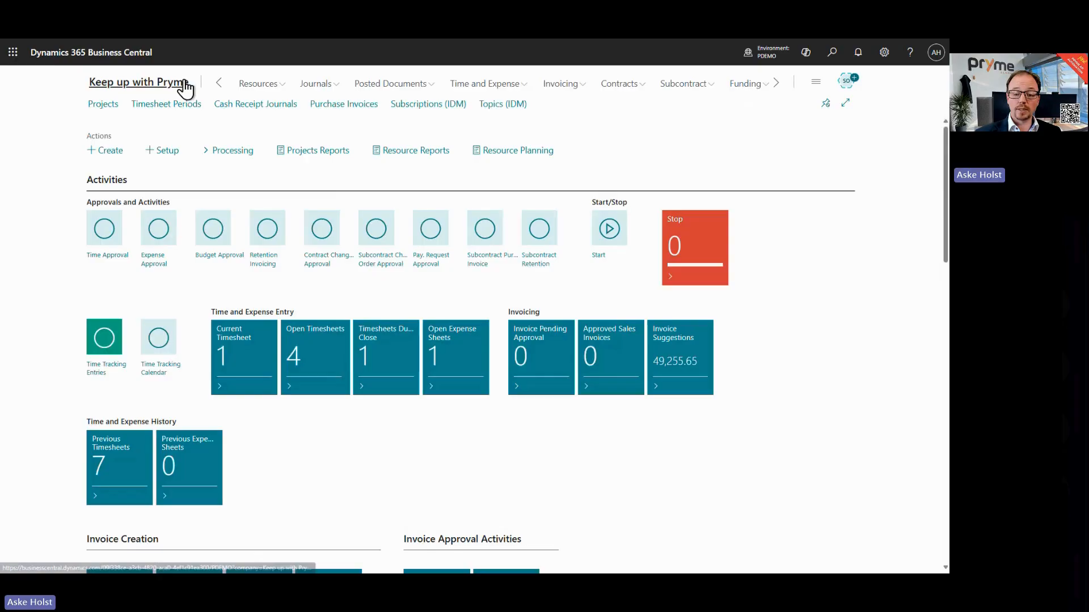
# Step: Get the STD sales price template into the resource prices of project PROJ0002, then close them
pyautogui.click(102, 104)
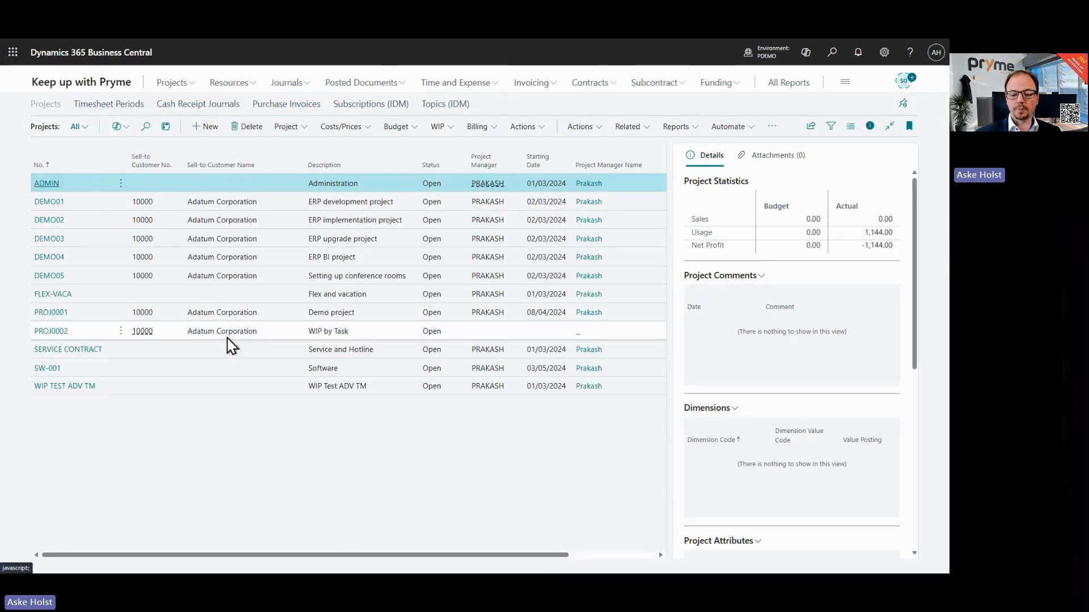
pyautogui.click(272, 337)
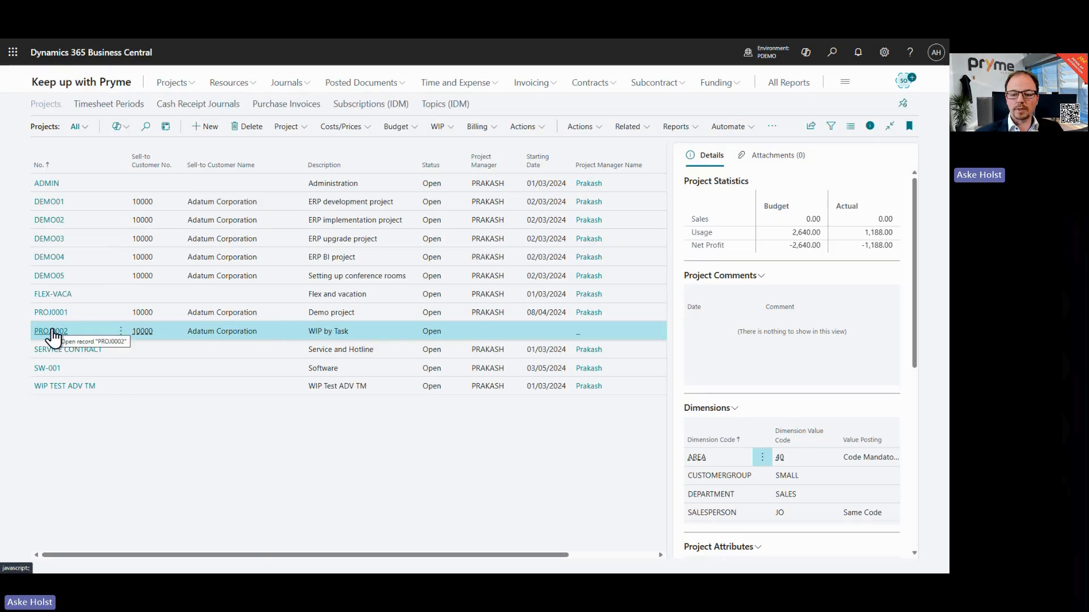
pyautogui.click(366, 128)
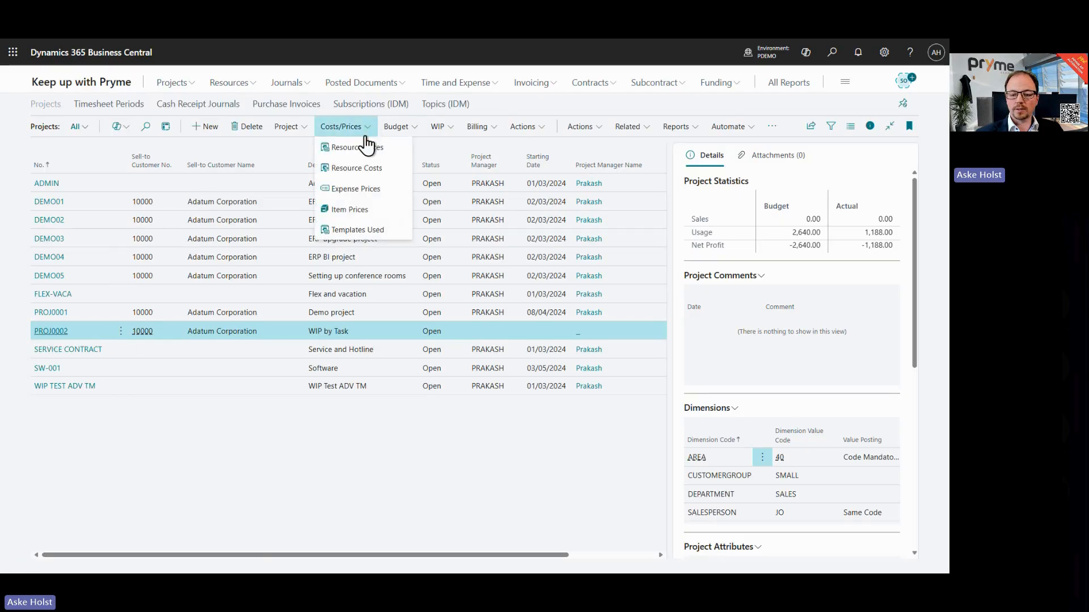
pyautogui.click(363, 149)
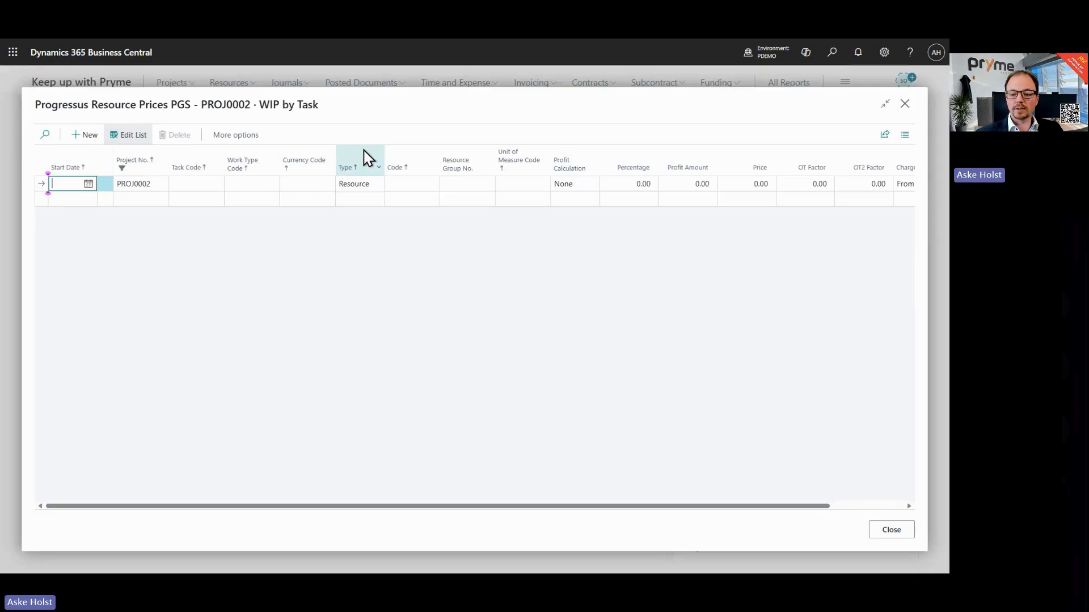
pyautogui.click(251, 143)
pyautogui.click(249, 143)
pyautogui.moveTo(252, 158)
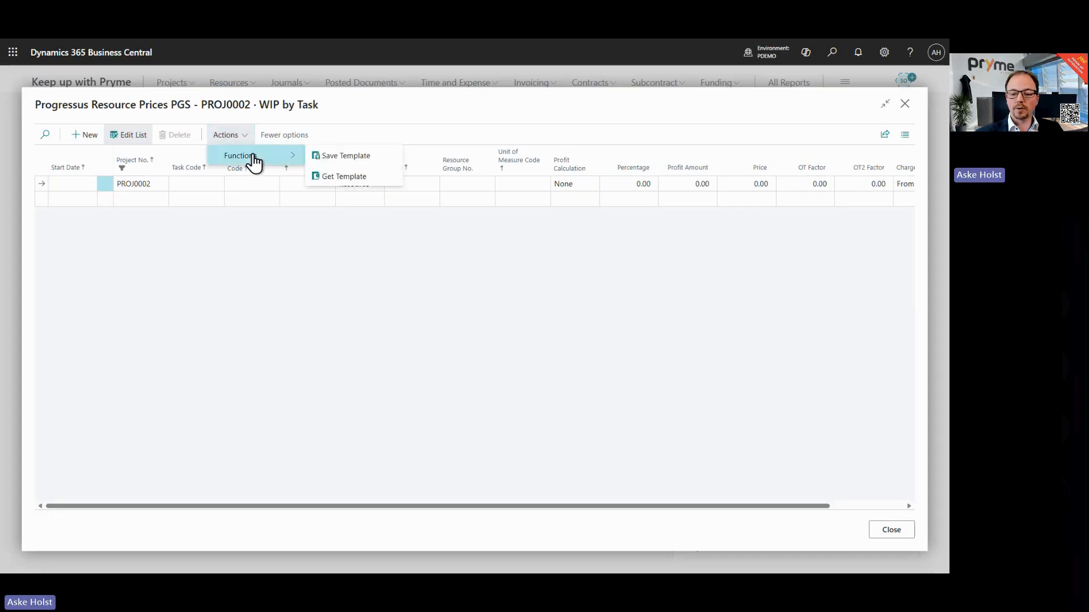
pyautogui.click(329, 181)
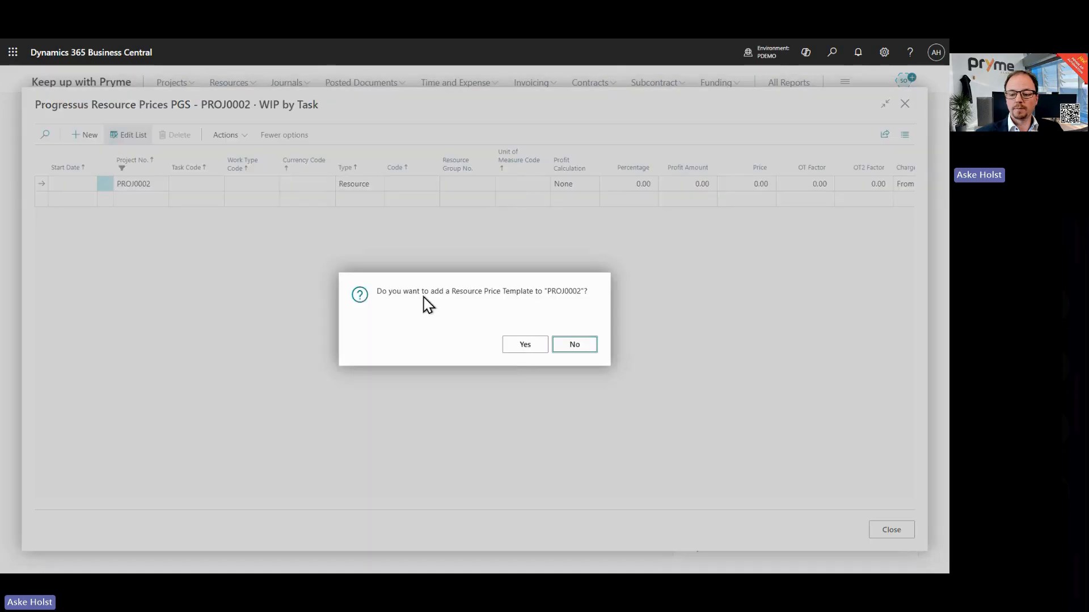
pyautogui.click(518, 347)
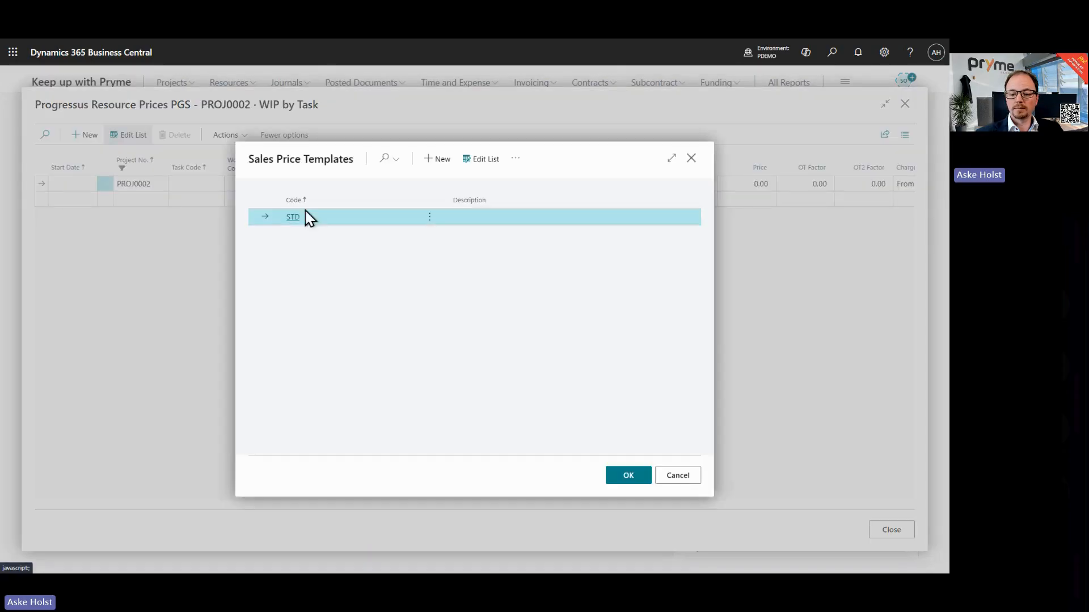
pyautogui.click(291, 224)
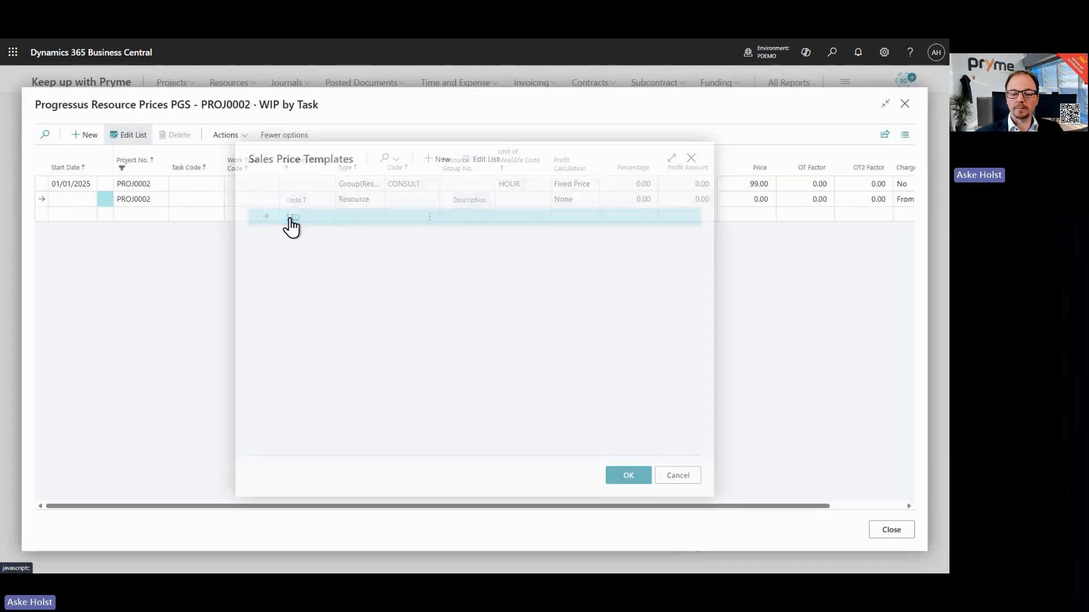
pyautogui.click(45, 186)
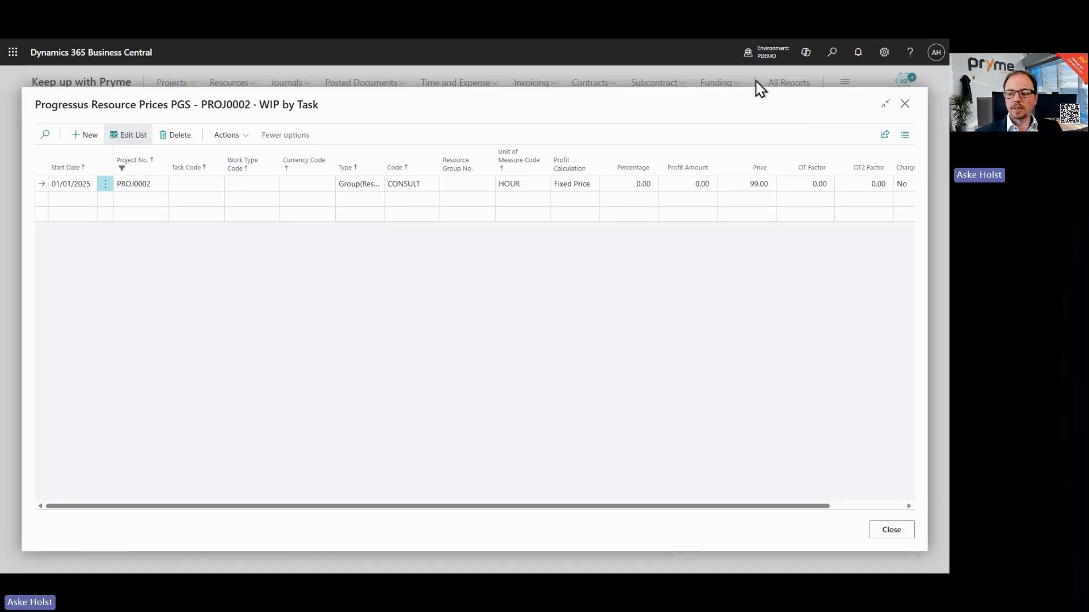
pyautogui.click(908, 107)
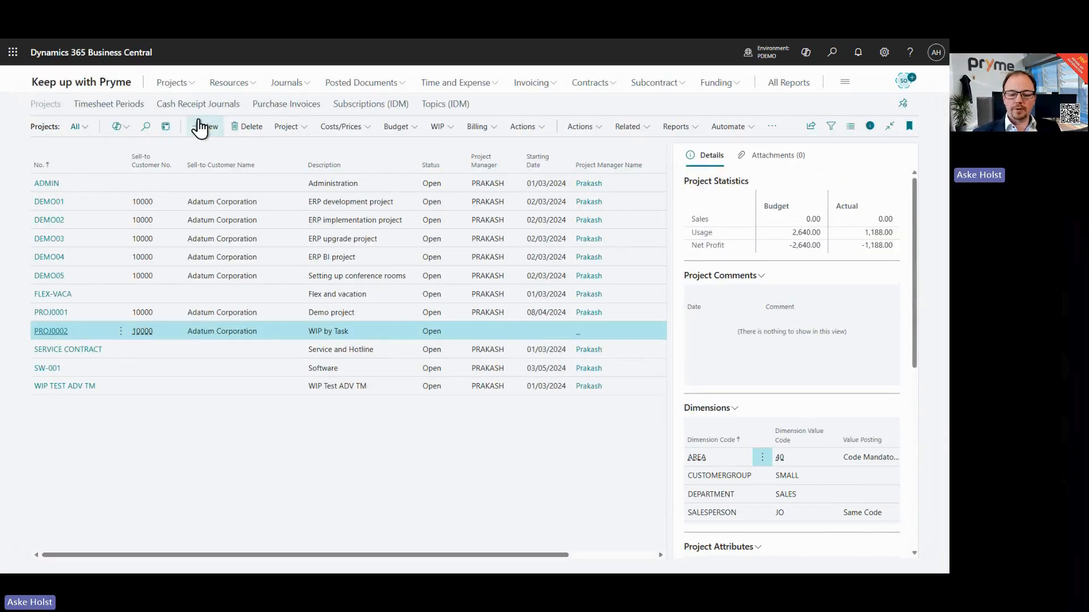
# Step: Open the Sales Price Maintenance Journal
pyautogui.click(102, 86)
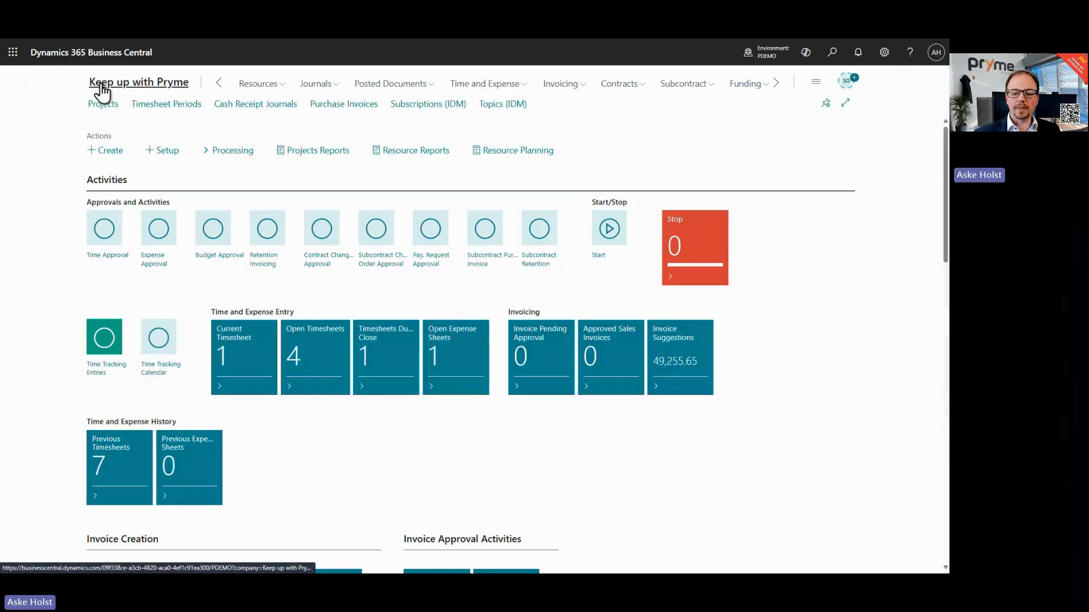
pyautogui.click(245, 154)
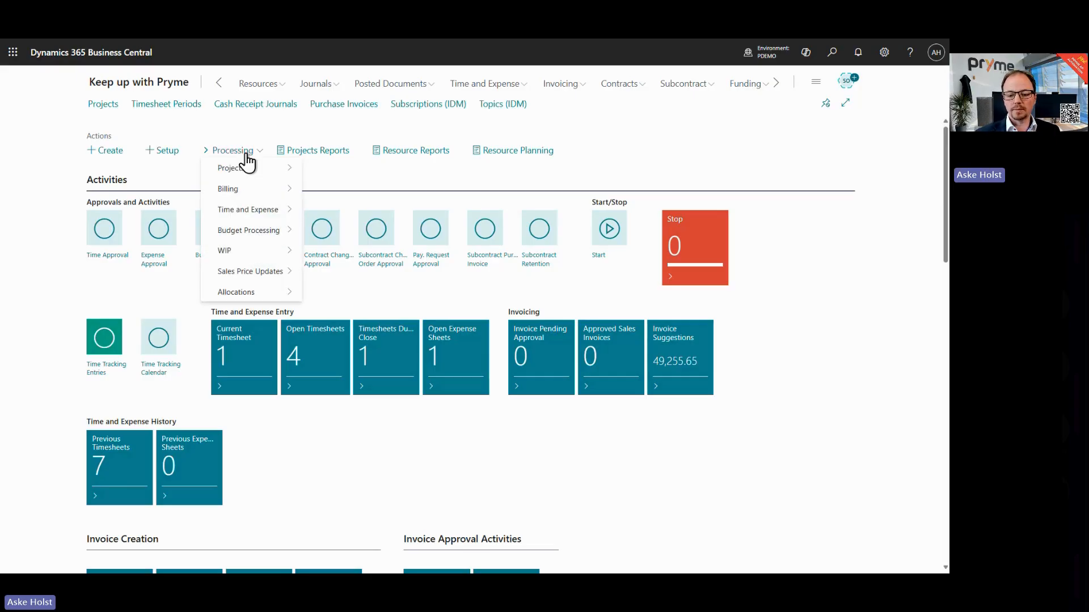
pyautogui.moveTo(250, 279)
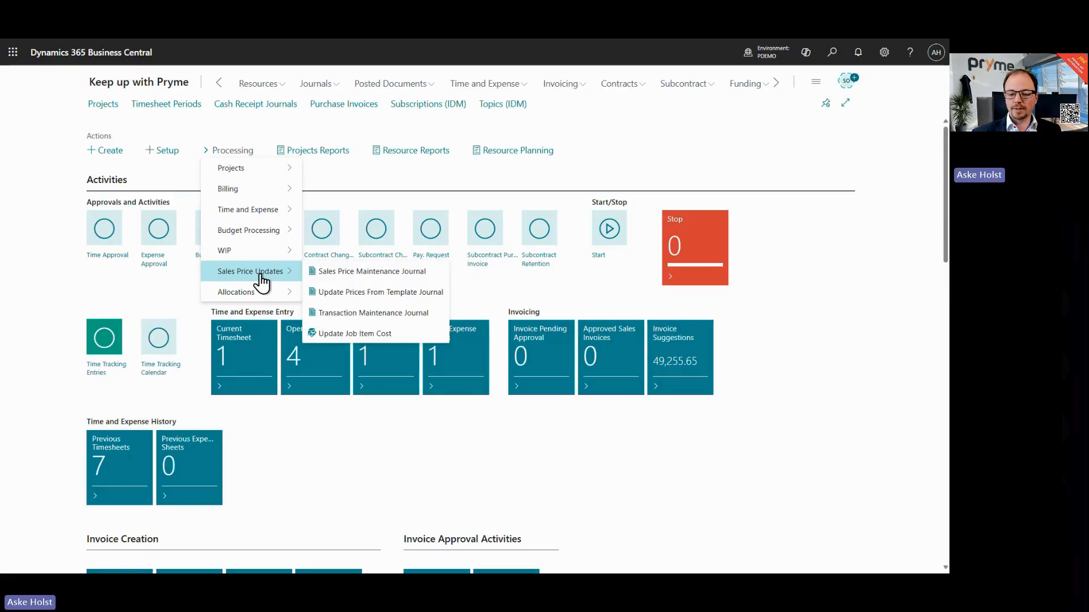
pyautogui.click(372, 280)
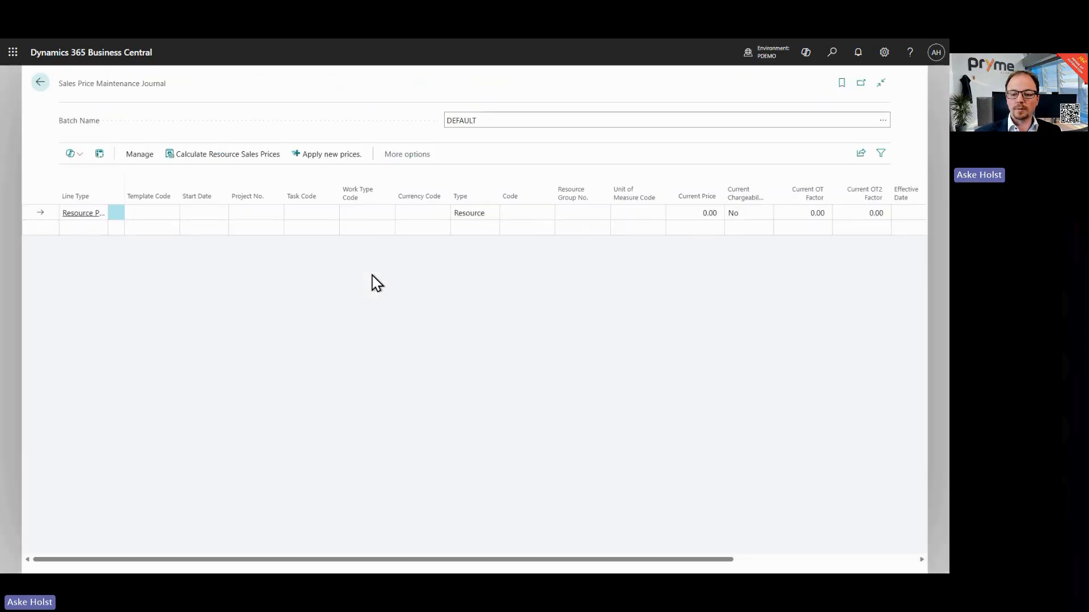
# Step: Start Calculate Resource Sales Prices, including Sales Price Templates Only, with an effective date of 01/08/2025
pyautogui.click(213, 155)
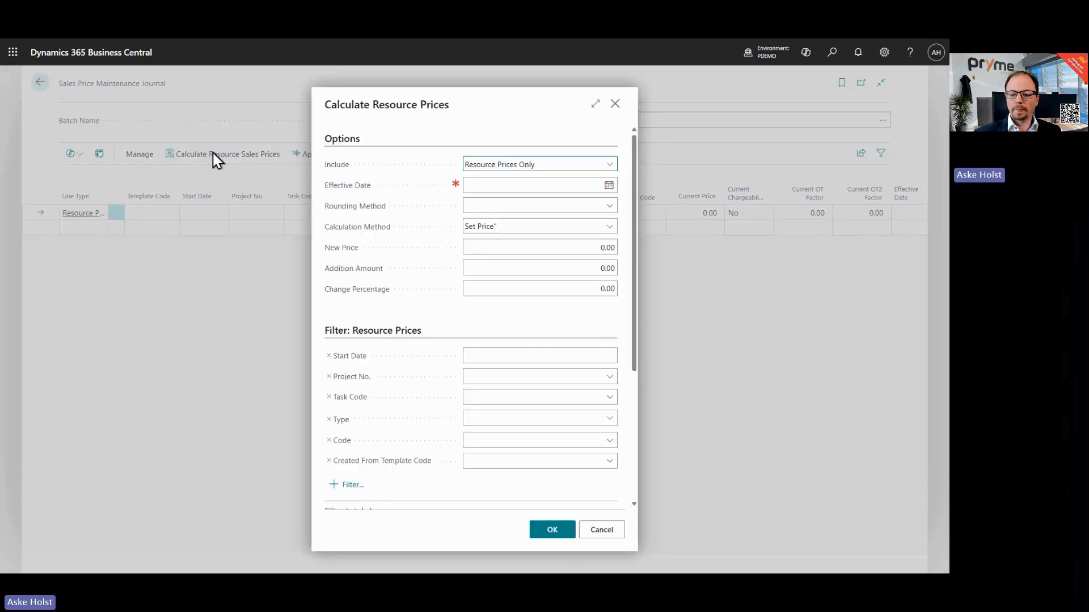
pyautogui.click(587, 167)
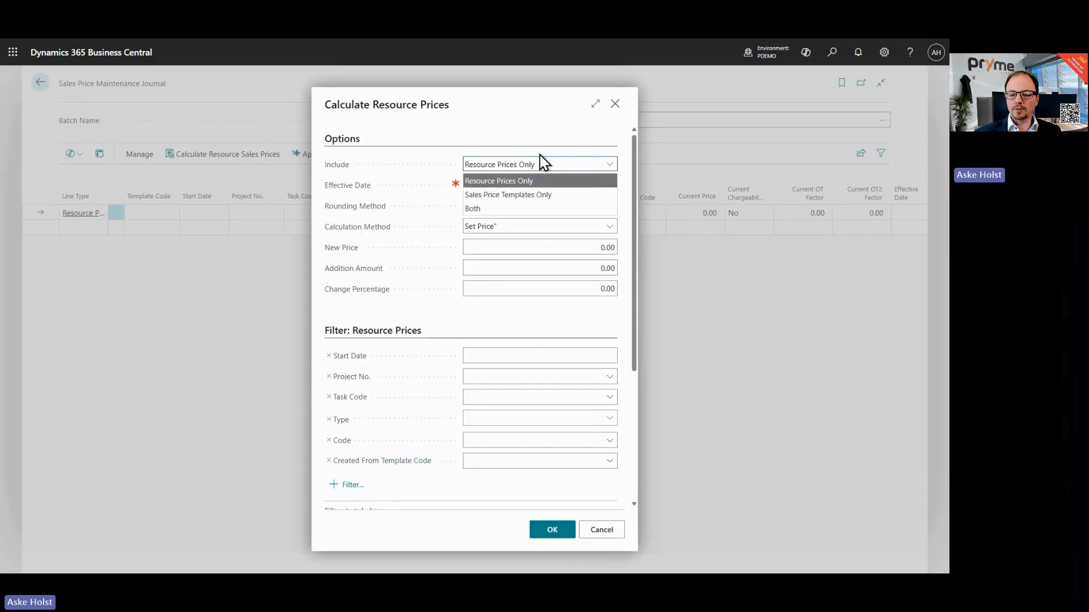
pyautogui.click(518, 199)
pyautogui.click(528, 185)
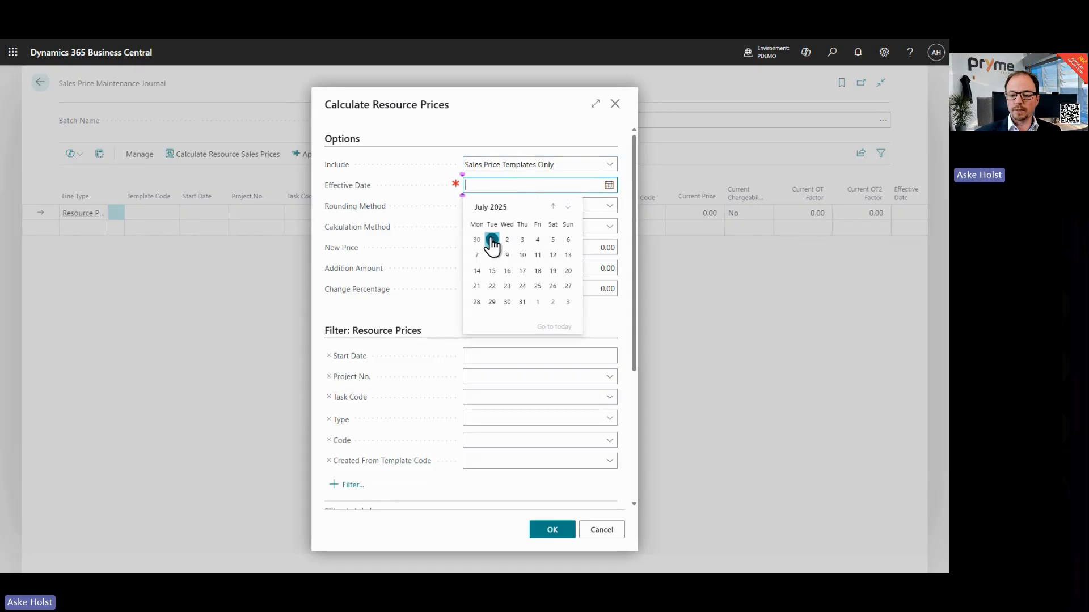
pyautogui.click(568, 206)
pyautogui.click(539, 240)
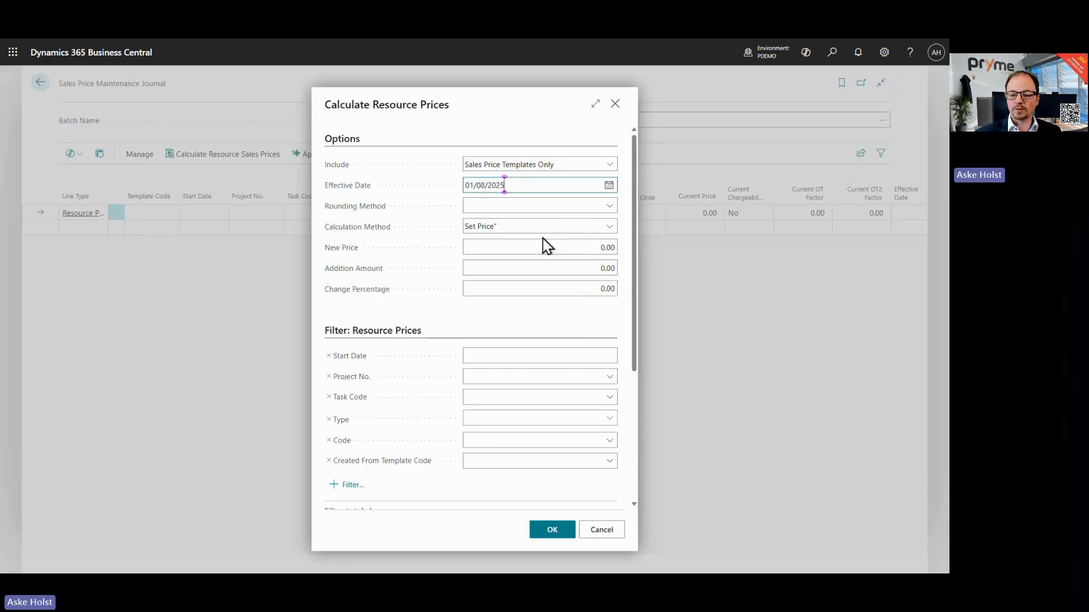
# Step: Set the calculation method to Change by Percent with a change percentage of 13
pyautogui.click(546, 228)
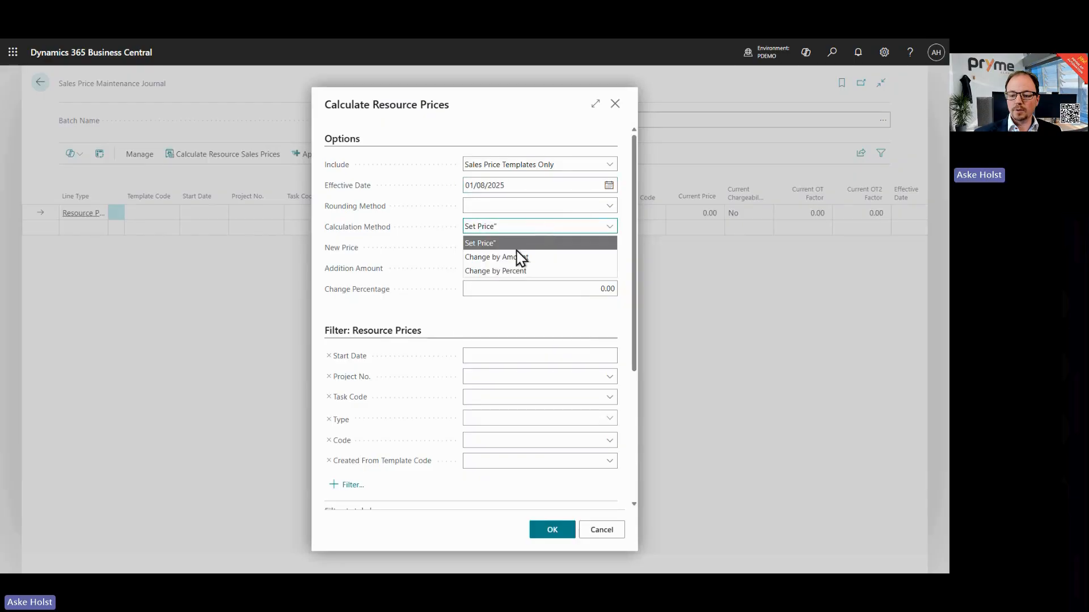
pyautogui.click(513, 272)
pyautogui.click(516, 287)
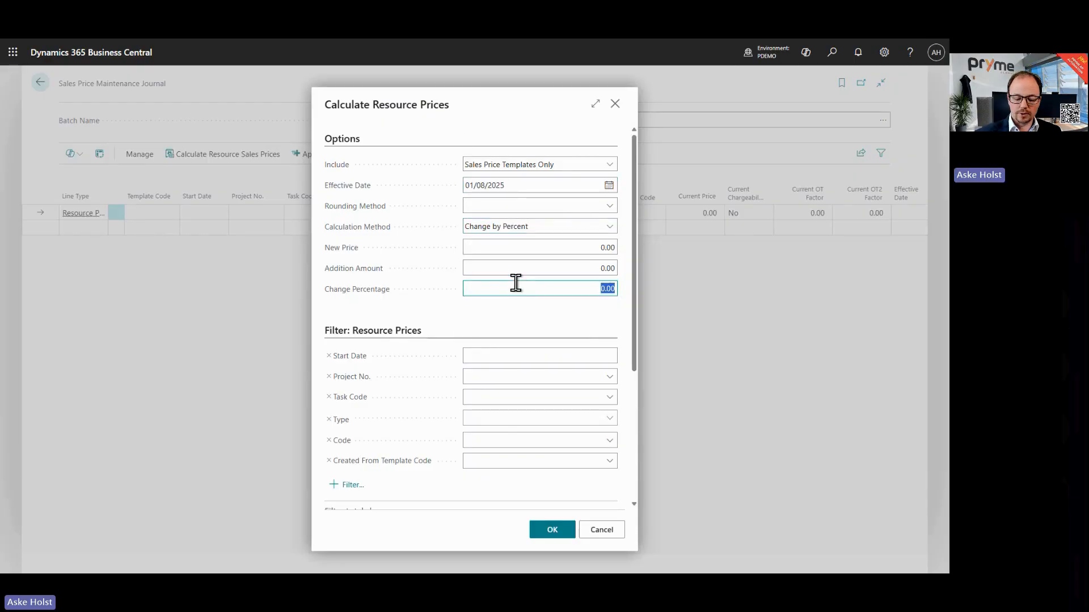
pyautogui.write('13')
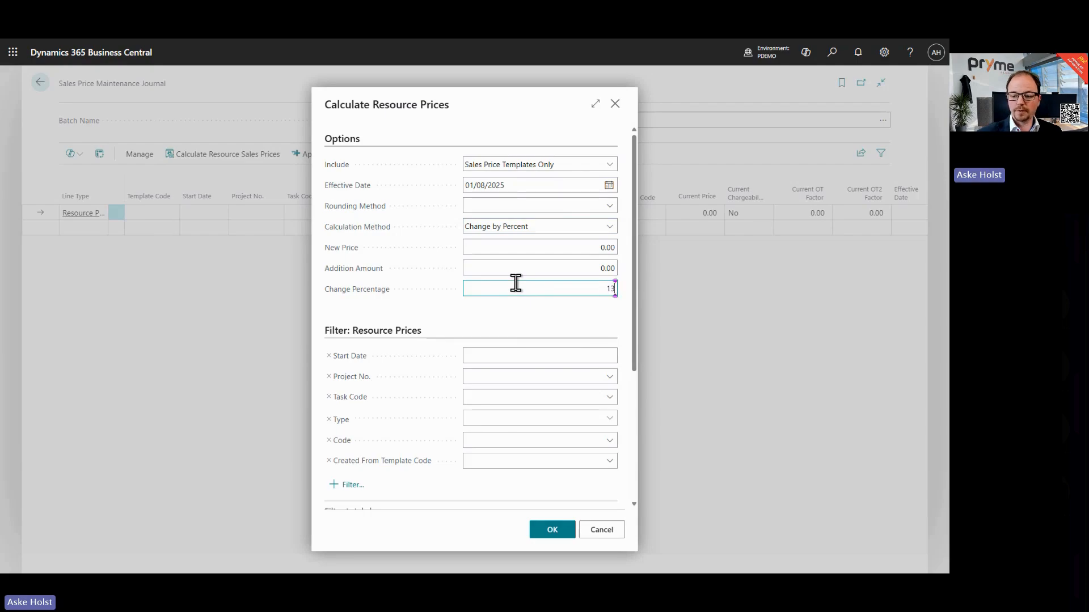
pyautogui.click(473, 329)
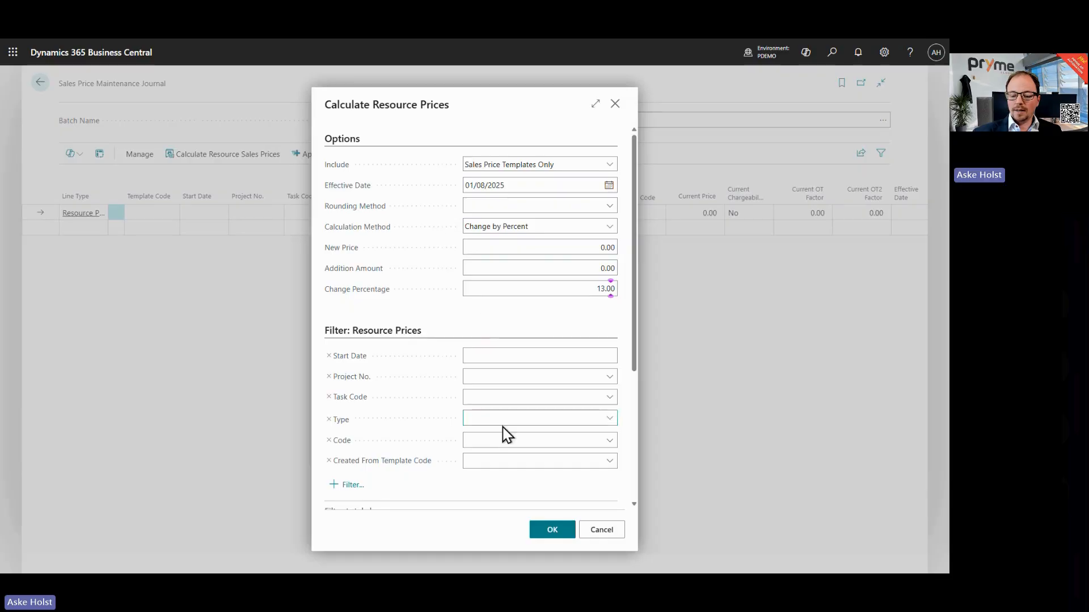
# Step: Filter the sales price template lines to template STD and run the price calculation
pyautogui.scroll(-3, 481, 322)
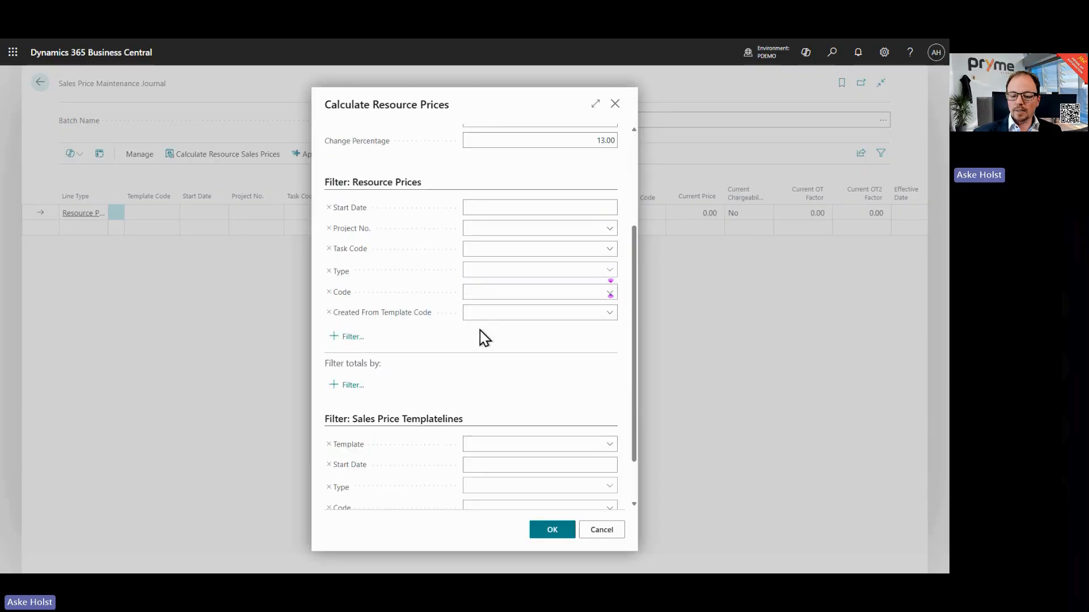
pyautogui.scroll(-2, 483, 340)
pyautogui.click(608, 387)
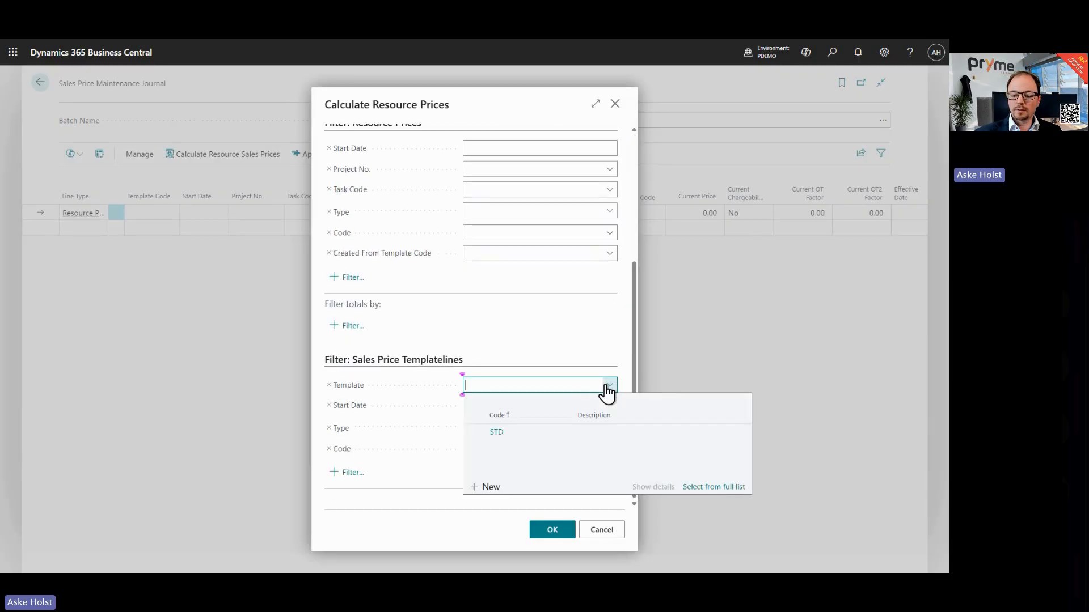
pyautogui.click(496, 436)
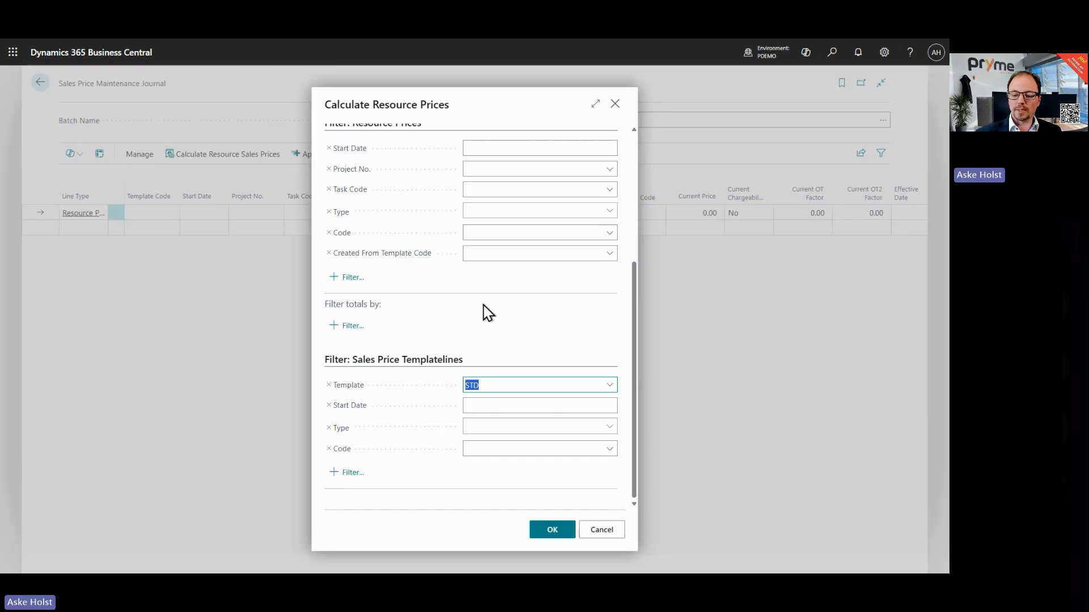
pyautogui.click(551, 531)
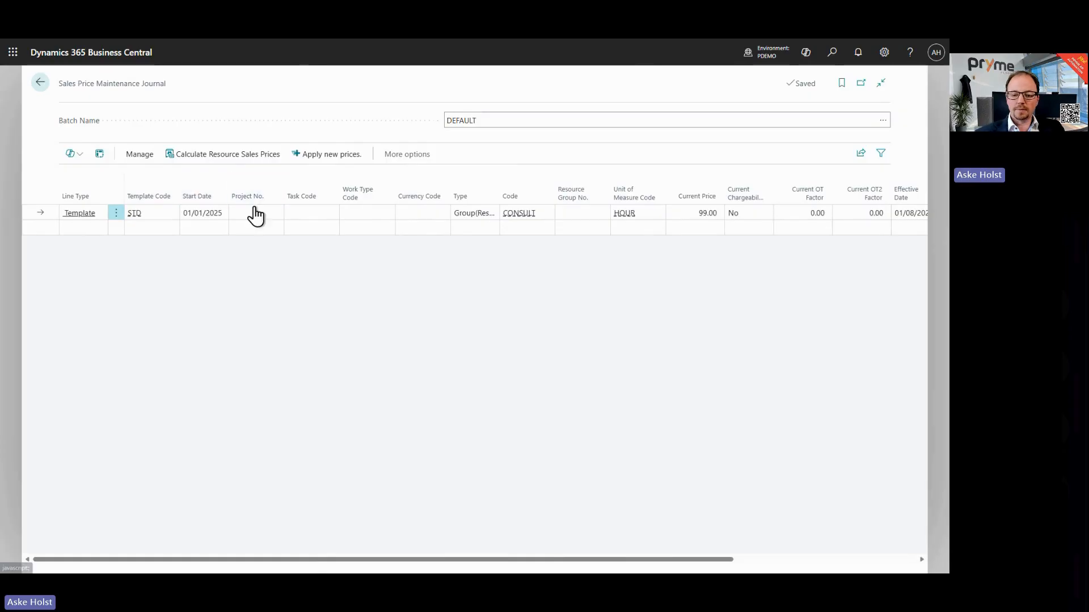
# Step: Apply the new prices from the maintenance journal, confirm, and close the journal
pyautogui.click(328, 164)
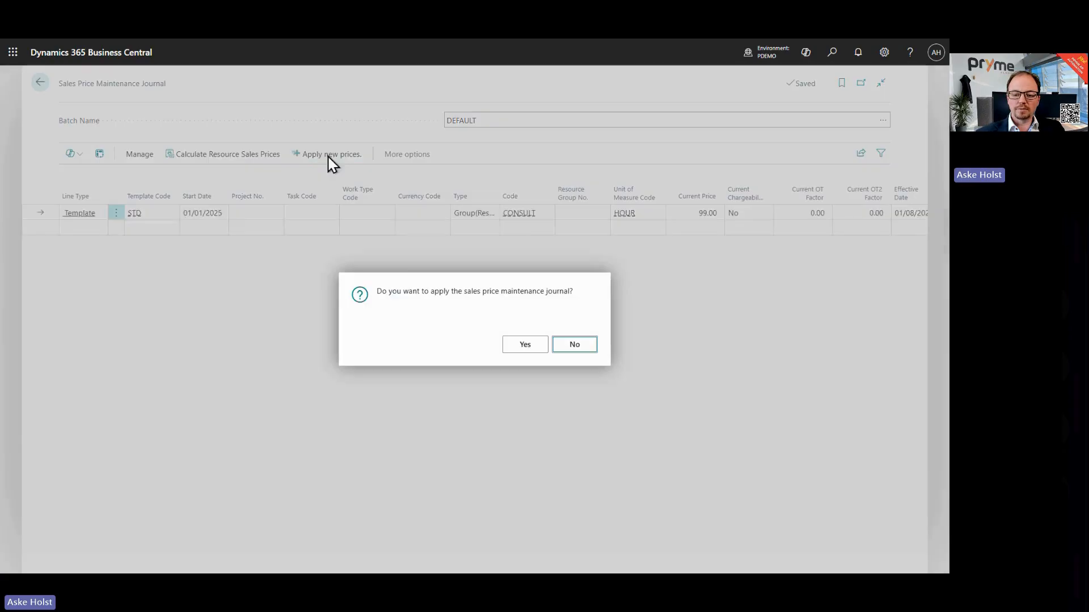
pyautogui.click(522, 346)
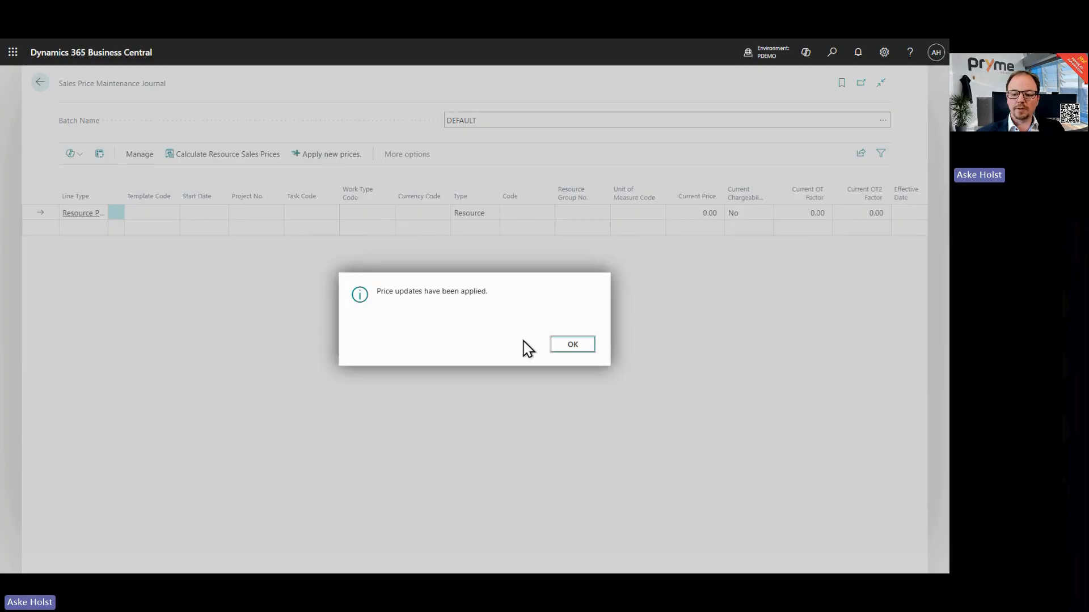
pyautogui.click(555, 347)
pyautogui.click(41, 81)
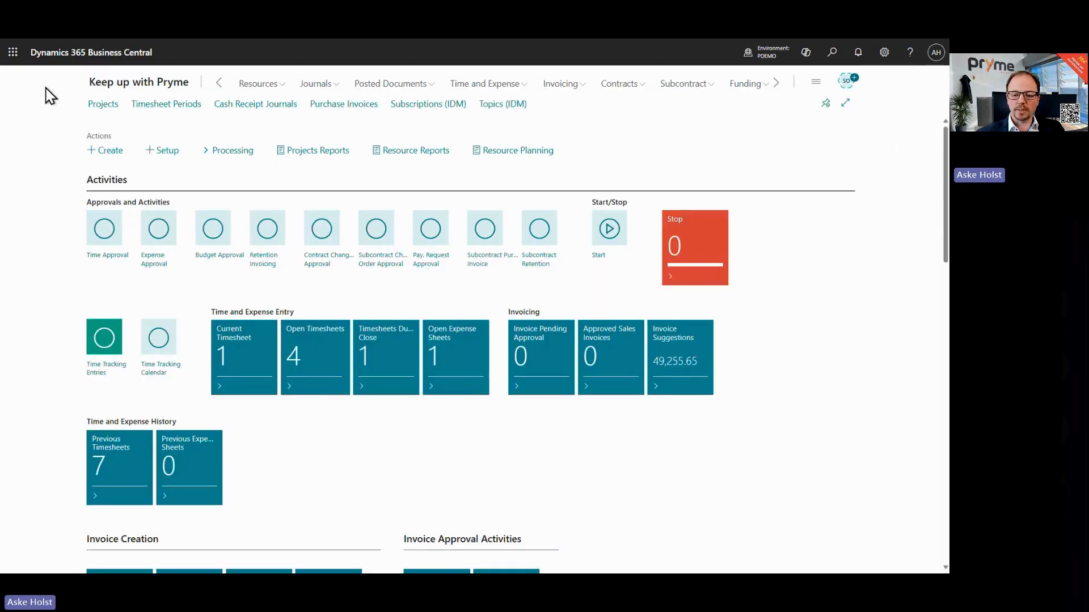
# Step: Open the STD sales price template lines to review them, then close the templates
pyautogui.click(188, 154)
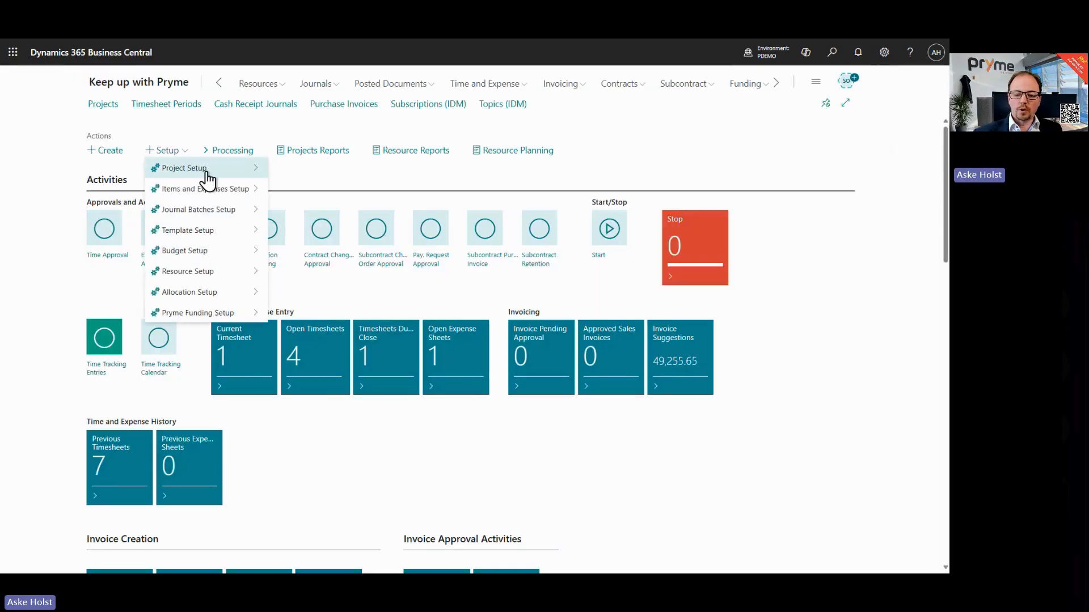
pyautogui.click(227, 234)
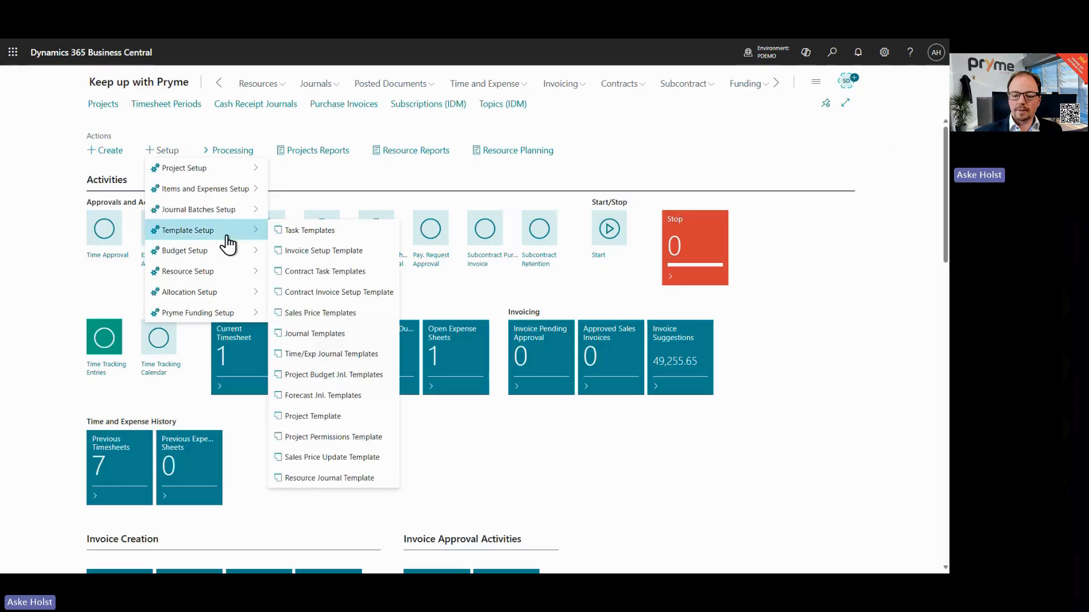
pyautogui.click(334, 313)
pyautogui.click(471, 115)
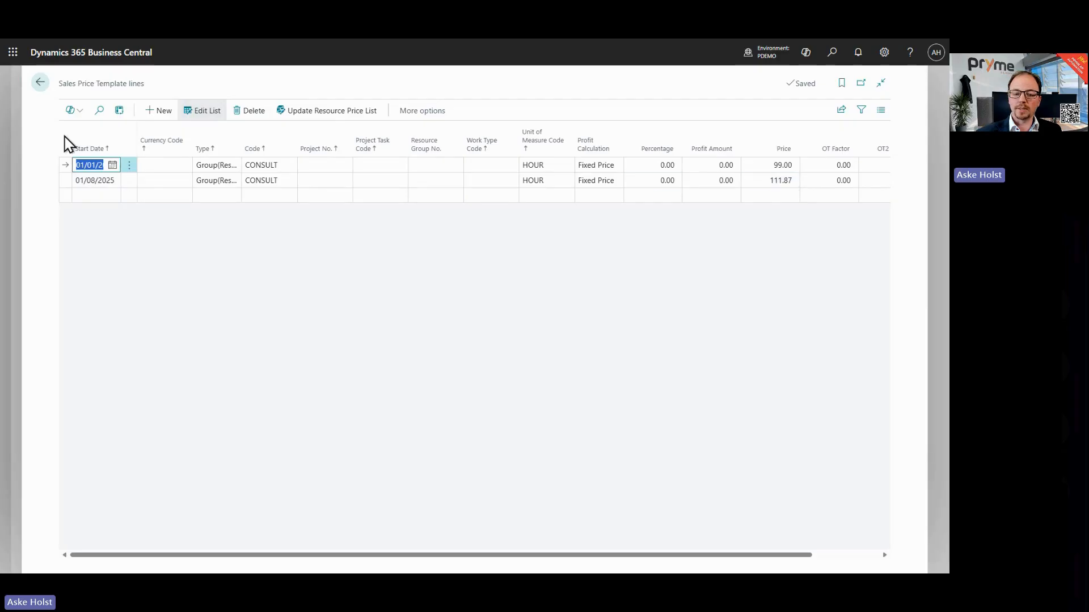
pyautogui.click(49, 130)
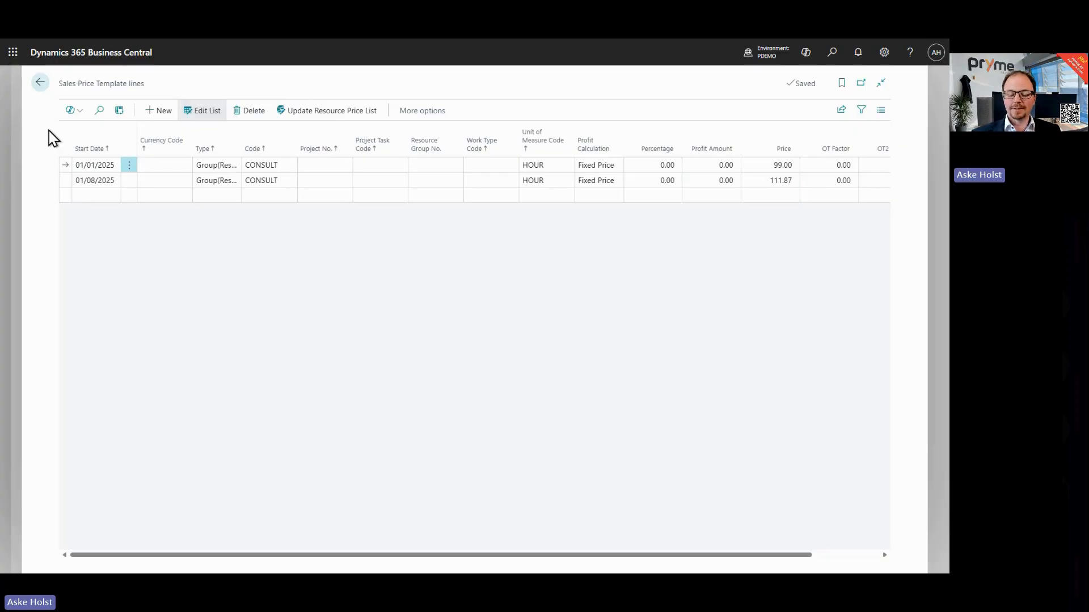
pyautogui.click(41, 83)
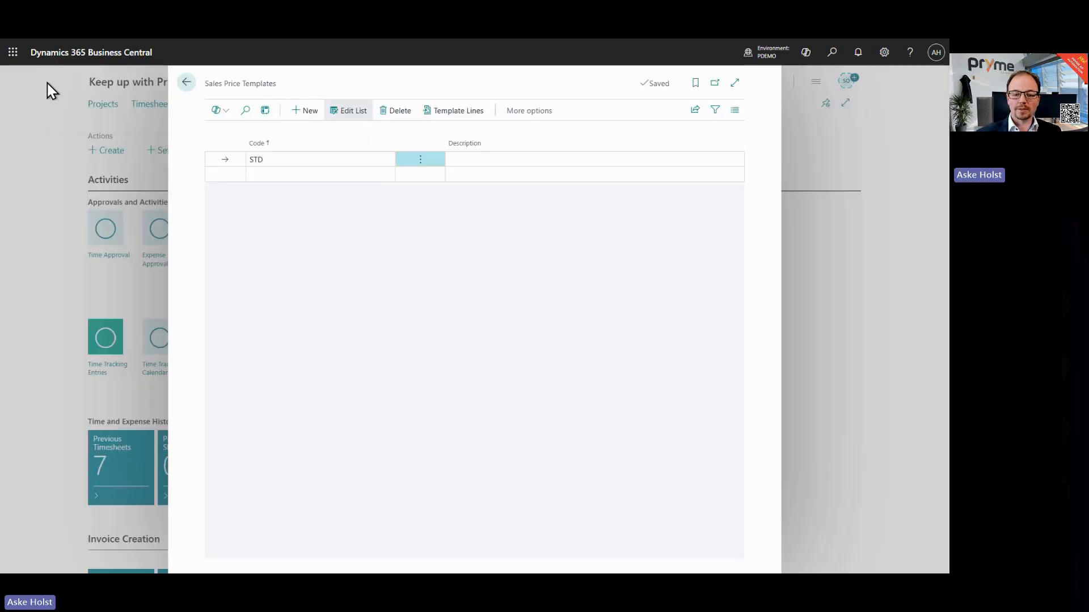
pyautogui.click(189, 84)
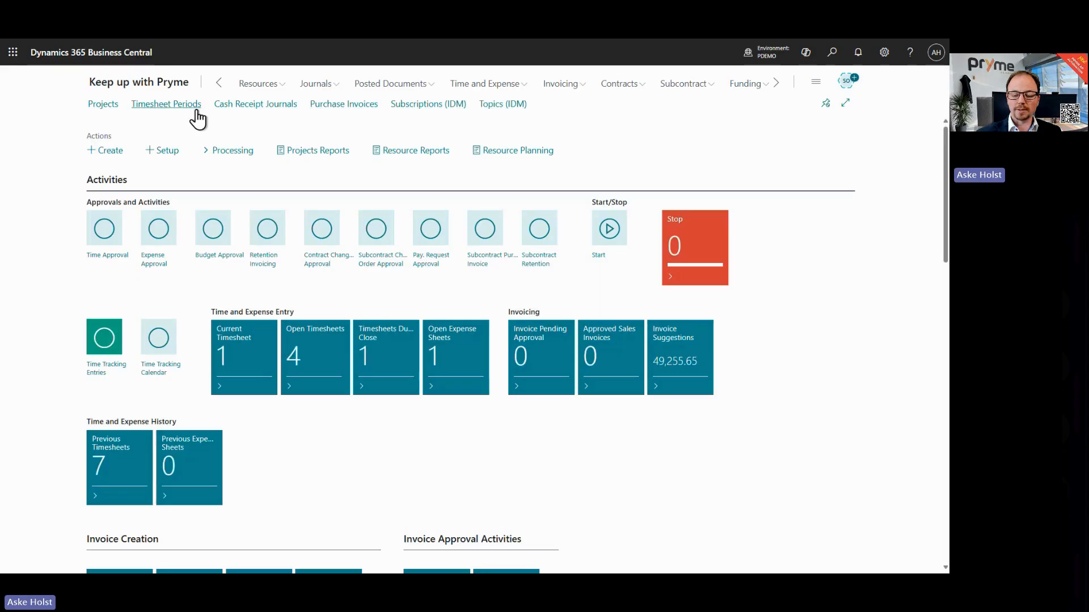
# Step: Open the Update Prices From Template Journal from the sales price updates processing
pyautogui.click(247, 151)
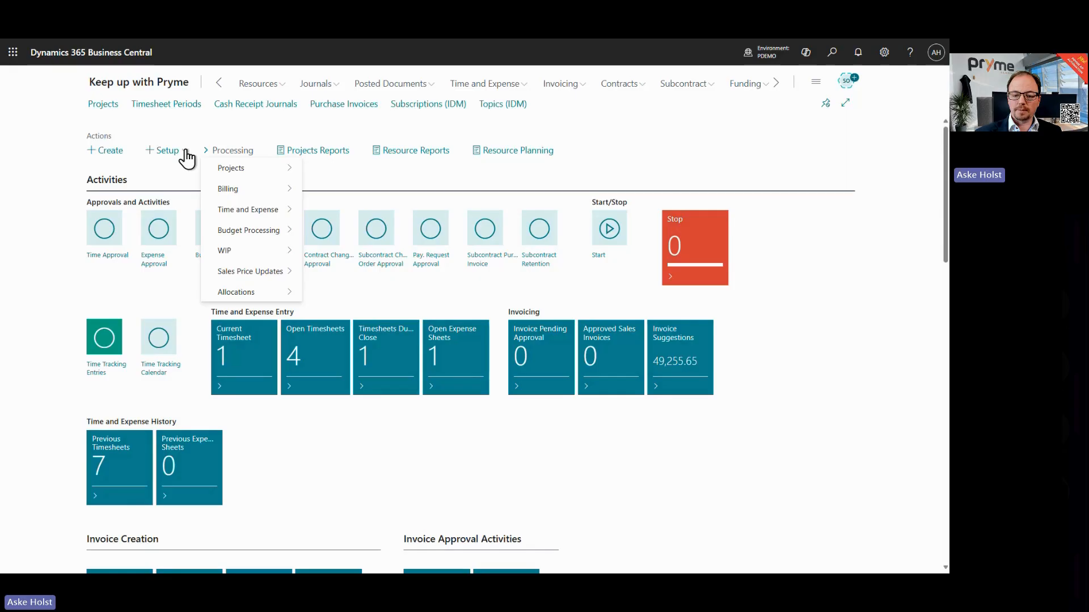
pyautogui.click(181, 151)
pyautogui.click(249, 151)
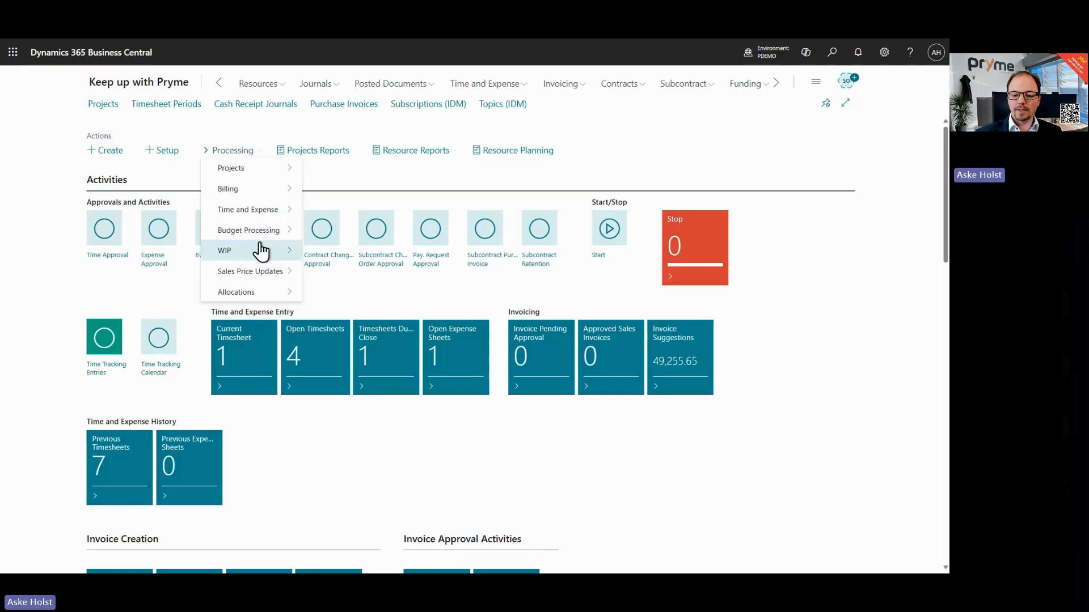
pyautogui.moveTo(273, 276)
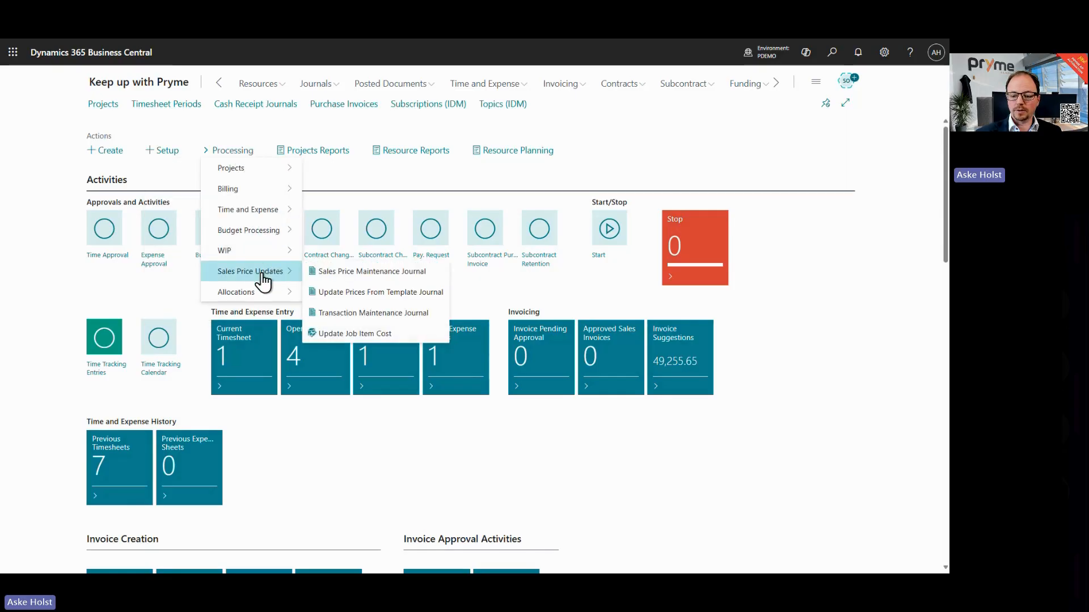
pyautogui.click(356, 295)
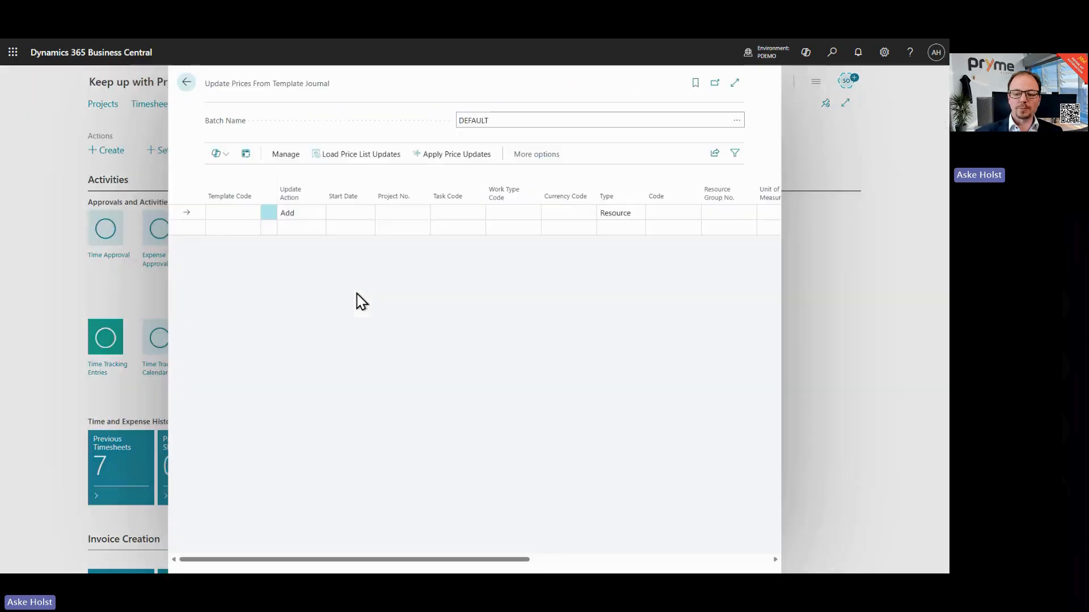
# Step: Load price list updates into the journal for sales price template STD
pyautogui.click(348, 166)
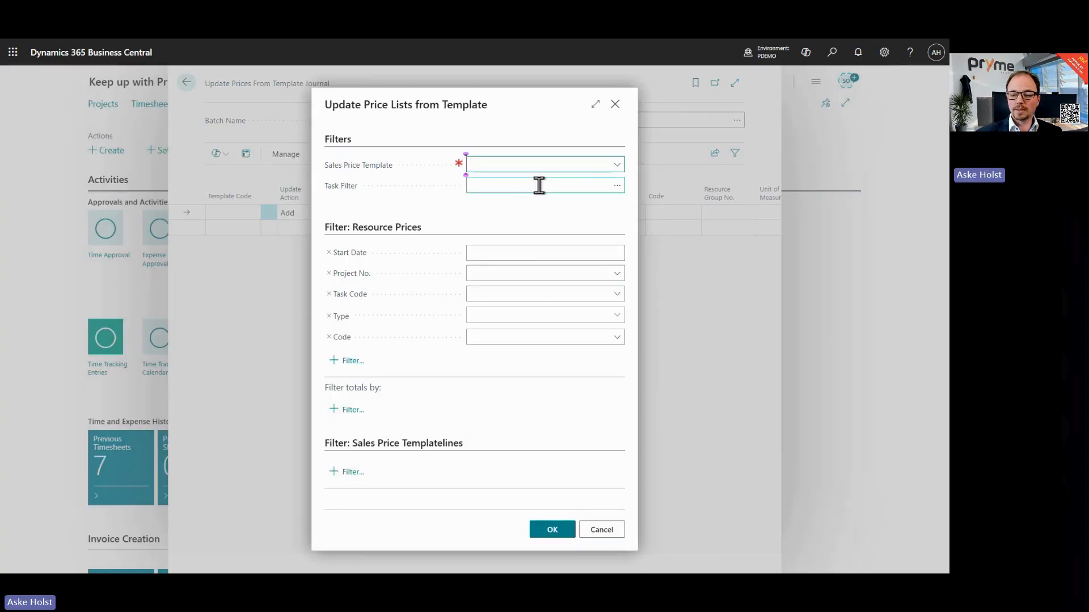
pyautogui.click(616, 165)
pyautogui.click(498, 213)
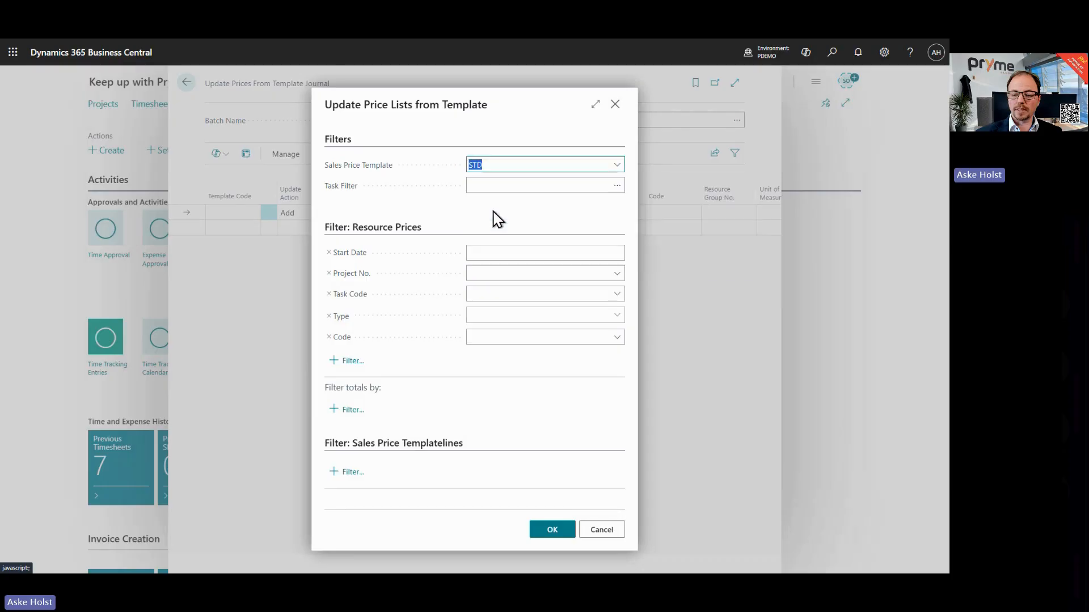
pyautogui.click(542, 532)
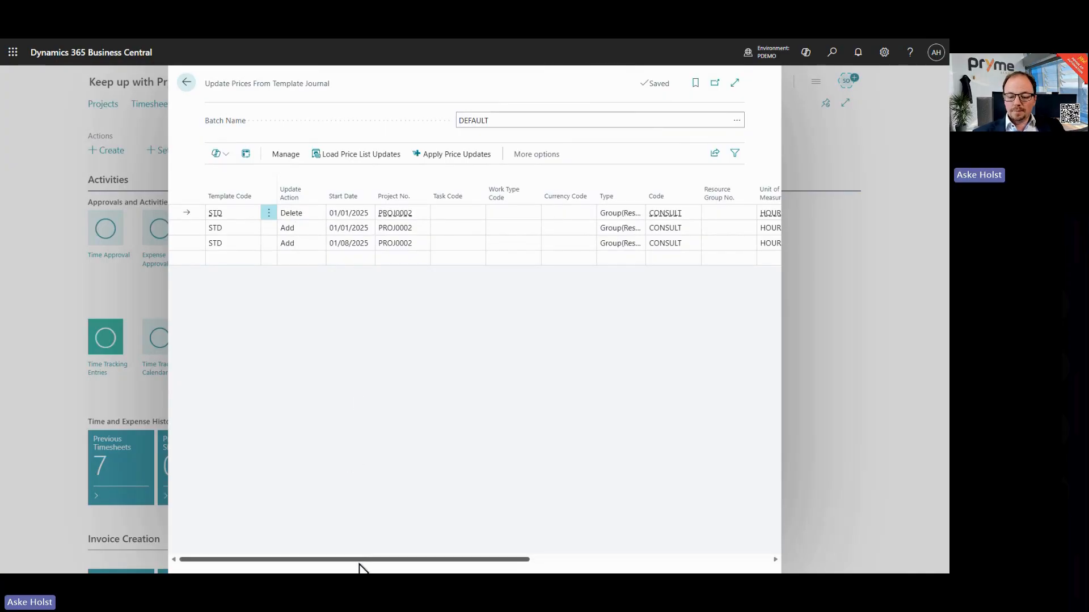
# Step: Review the loaded update lines, apply the price updates with confirmation, and close the journal
pyautogui.click(734, 82)
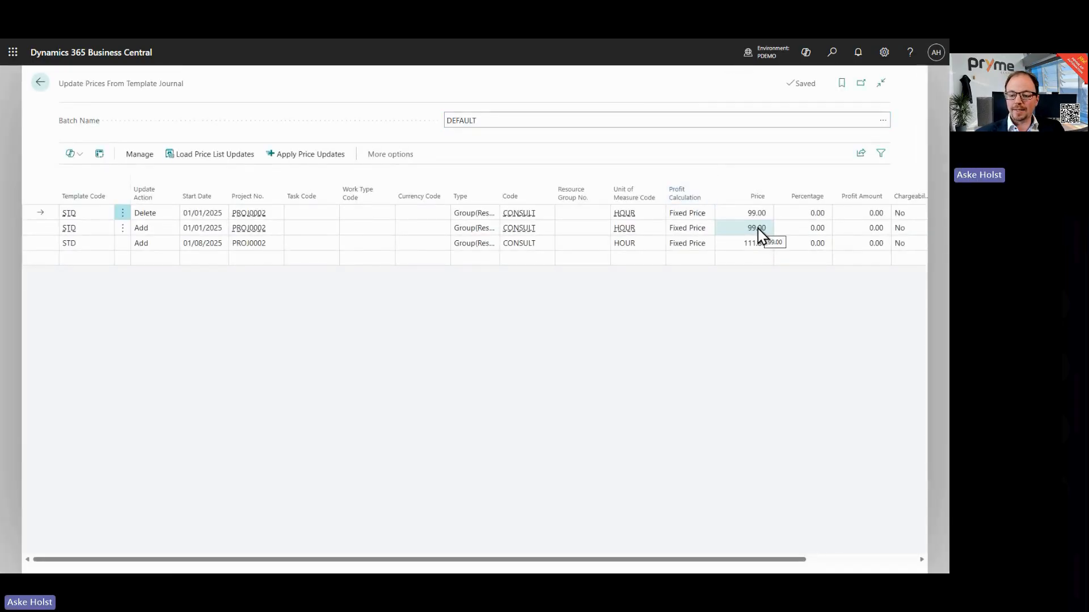
pyautogui.click(44, 227)
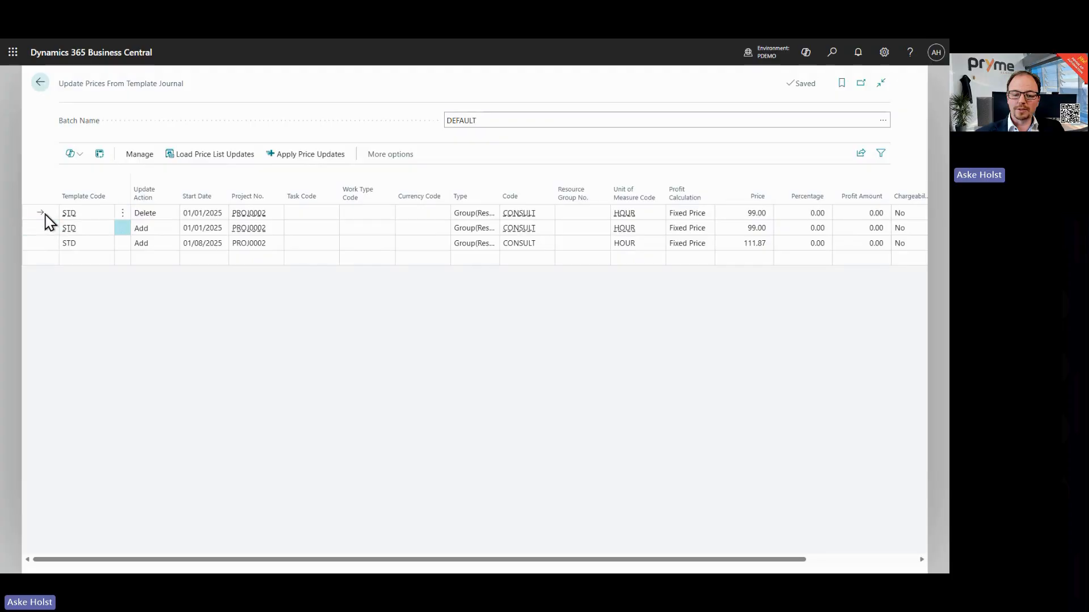
pyautogui.click(45, 213)
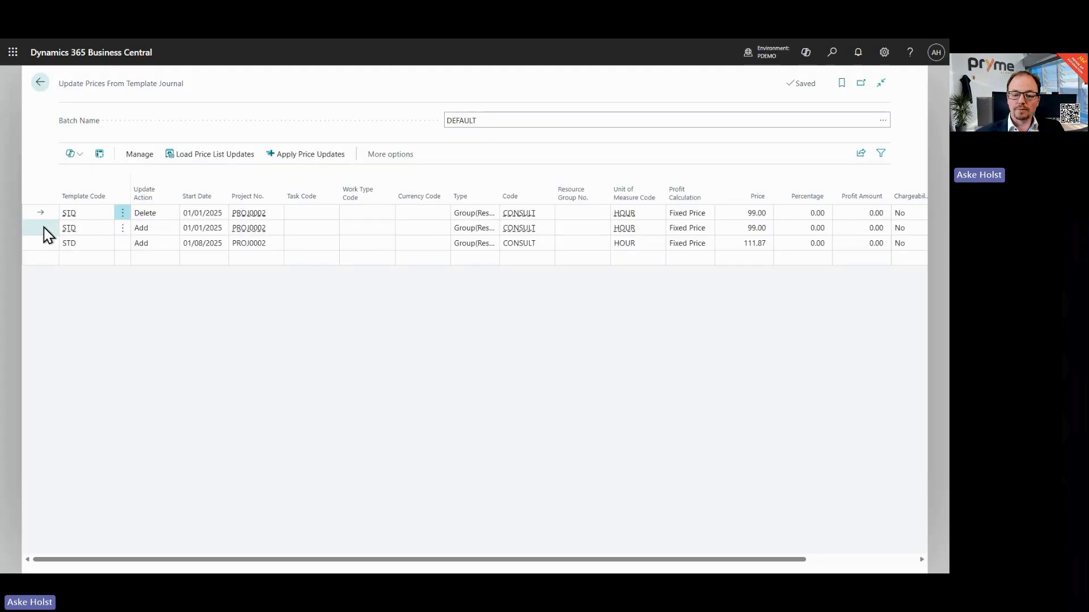
pyautogui.click(45, 232)
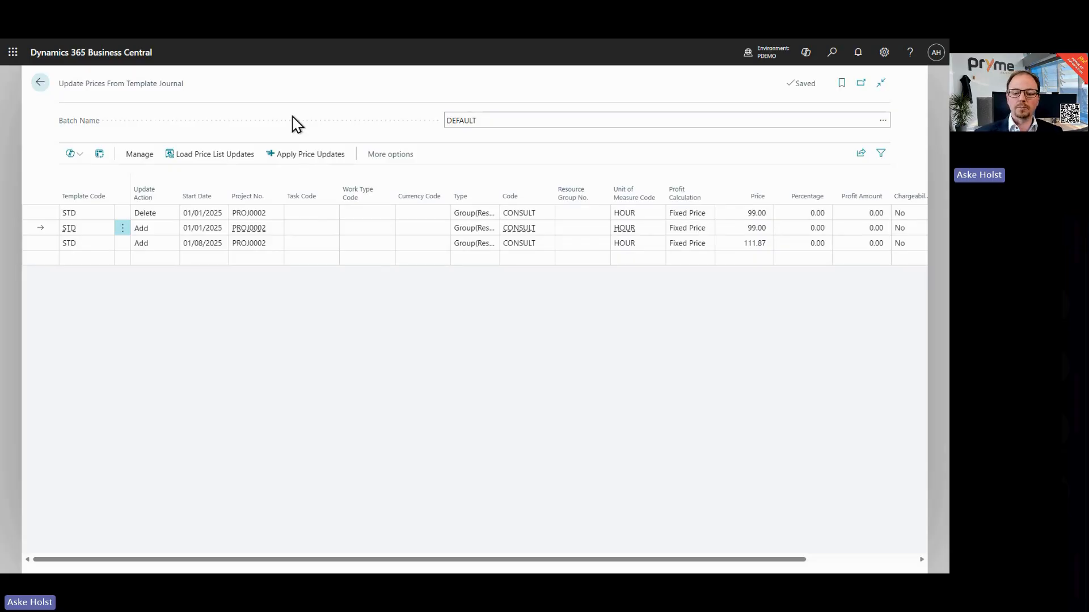
pyautogui.click(300, 161)
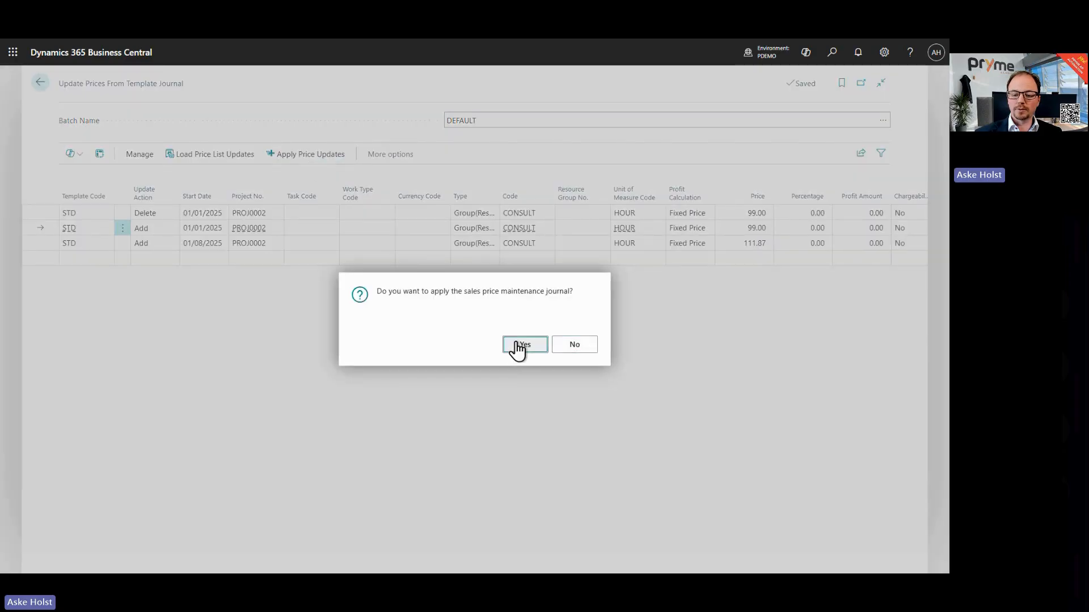
pyautogui.click(518, 347)
pyautogui.click(561, 346)
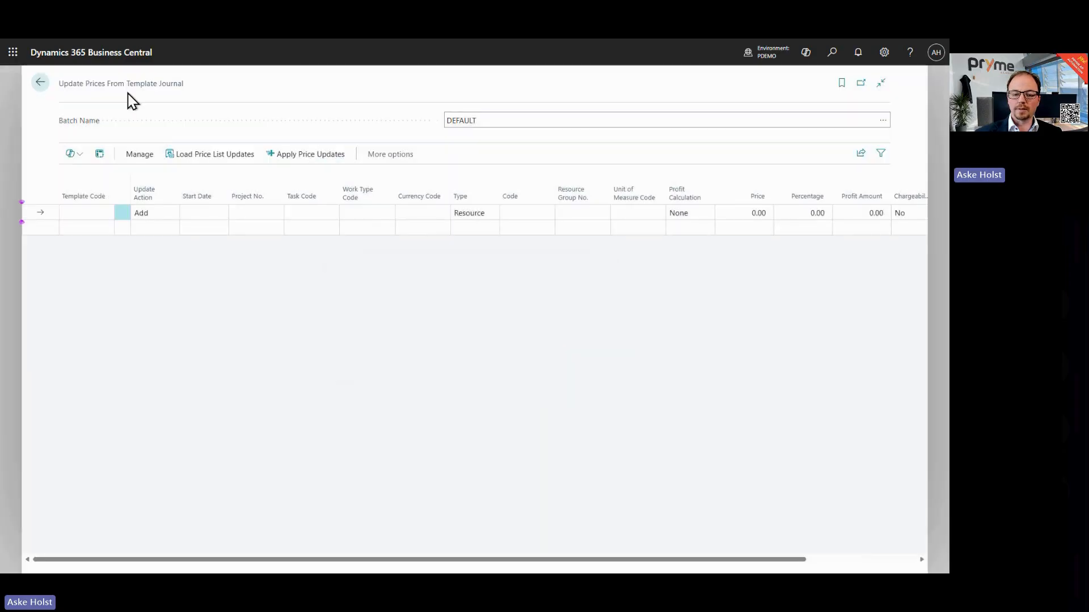
pyautogui.click(40, 82)
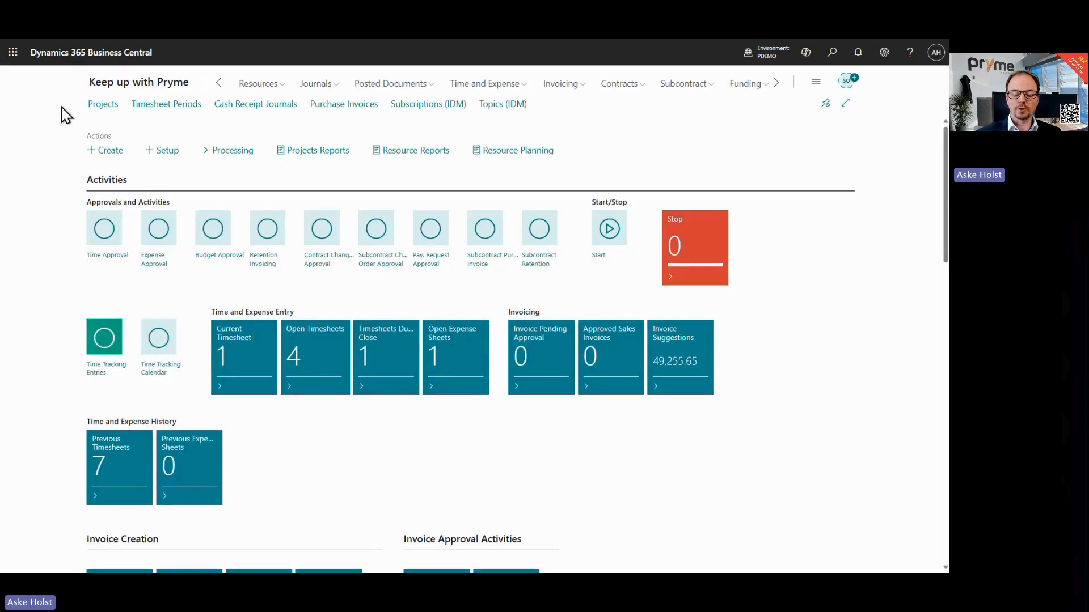
# Step: Open the project list and view the resource sales prices of project PROJ0001, then close them
pyautogui.click(96, 105)
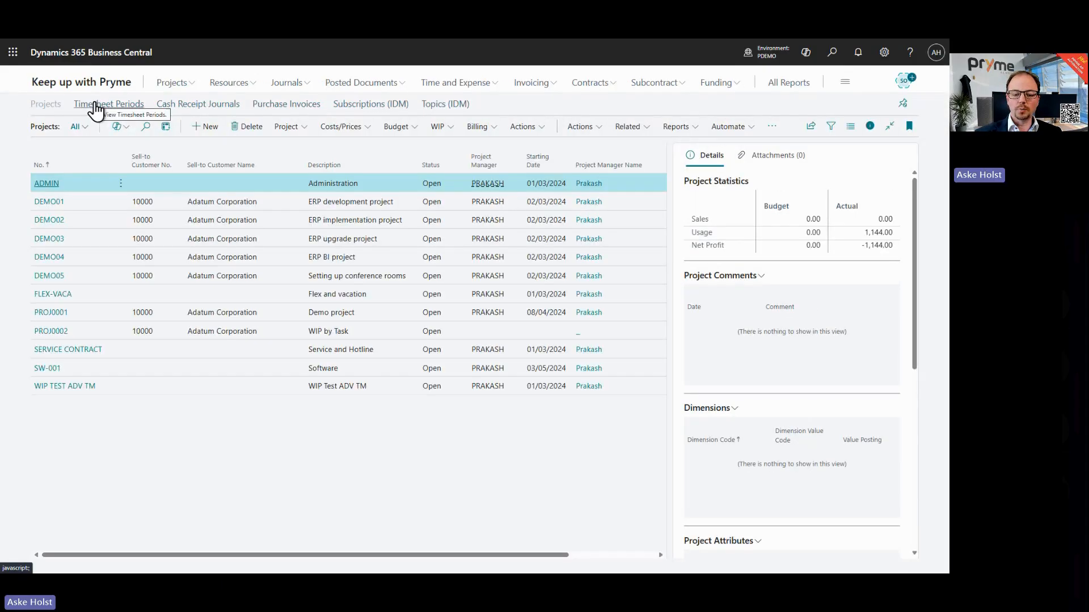
pyautogui.click(163, 313)
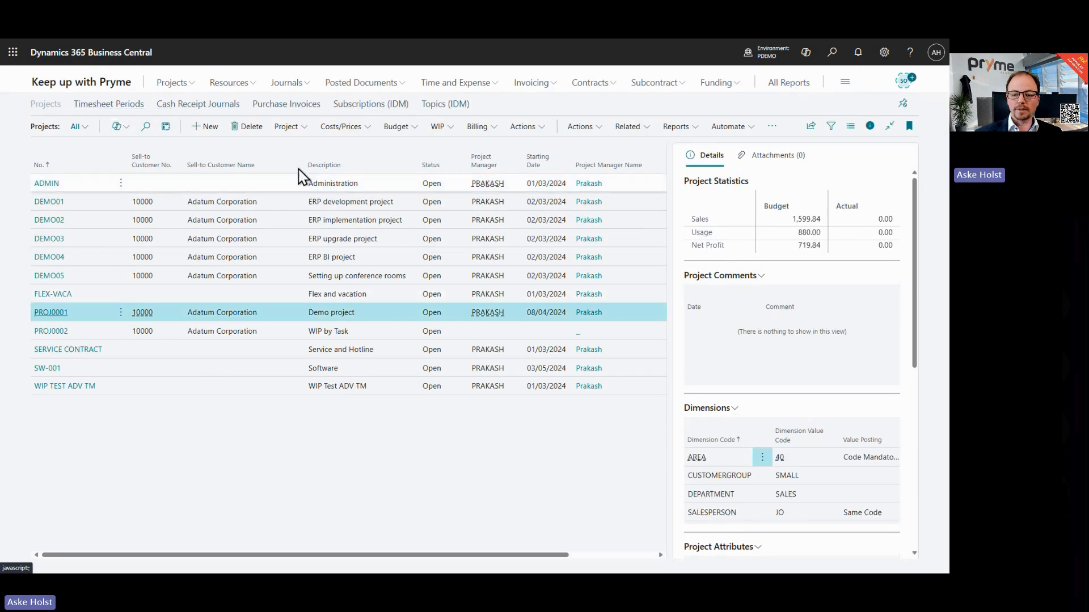
pyautogui.click(295, 126)
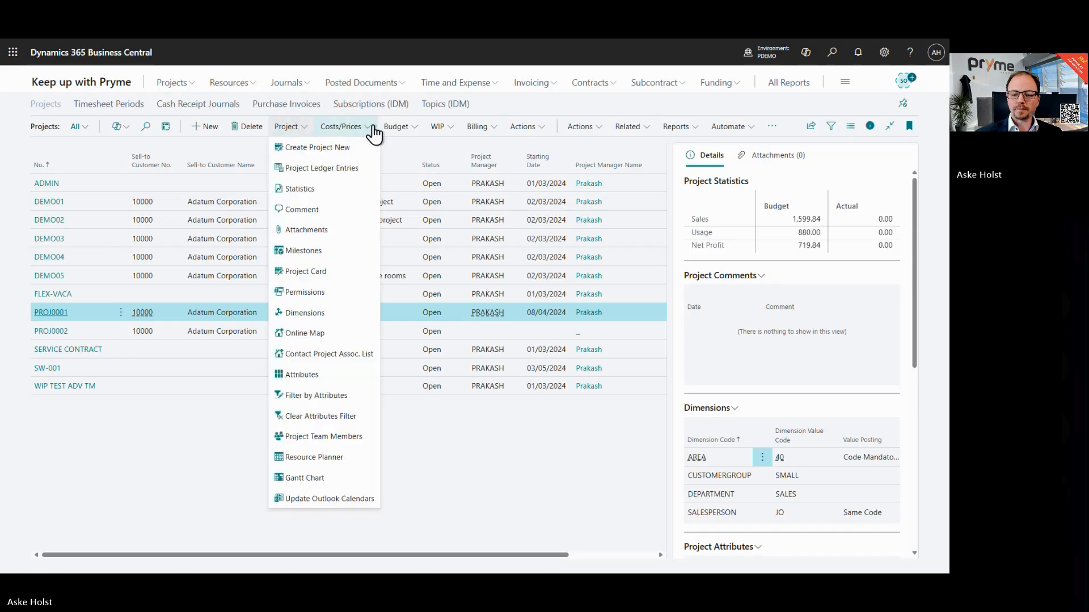
pyautogui.click(373, 132)
pyautogui.click(366, 153)
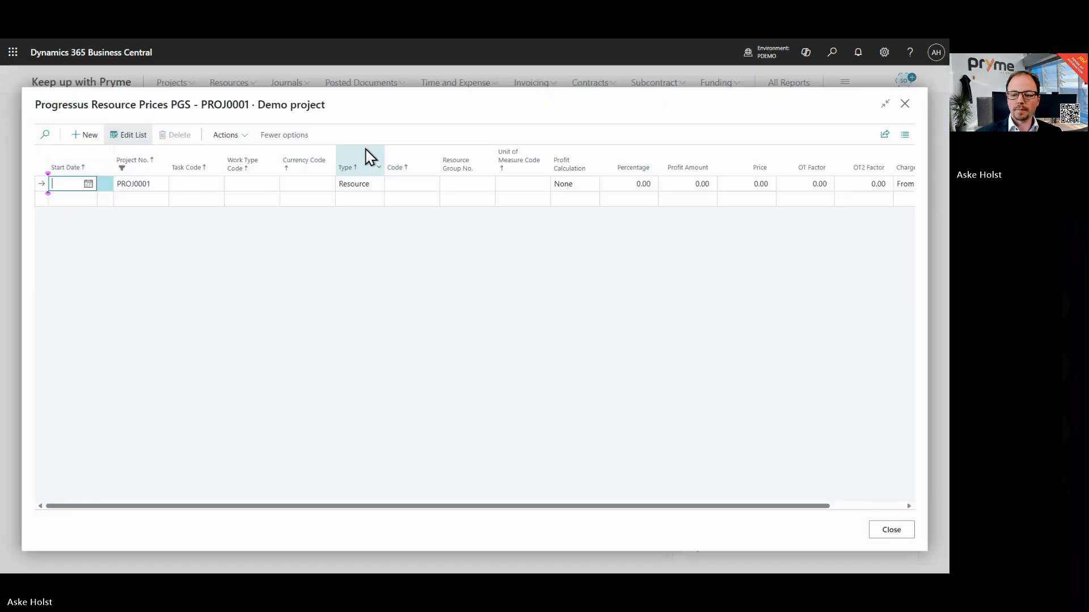
pyautogui.click(903, 106)
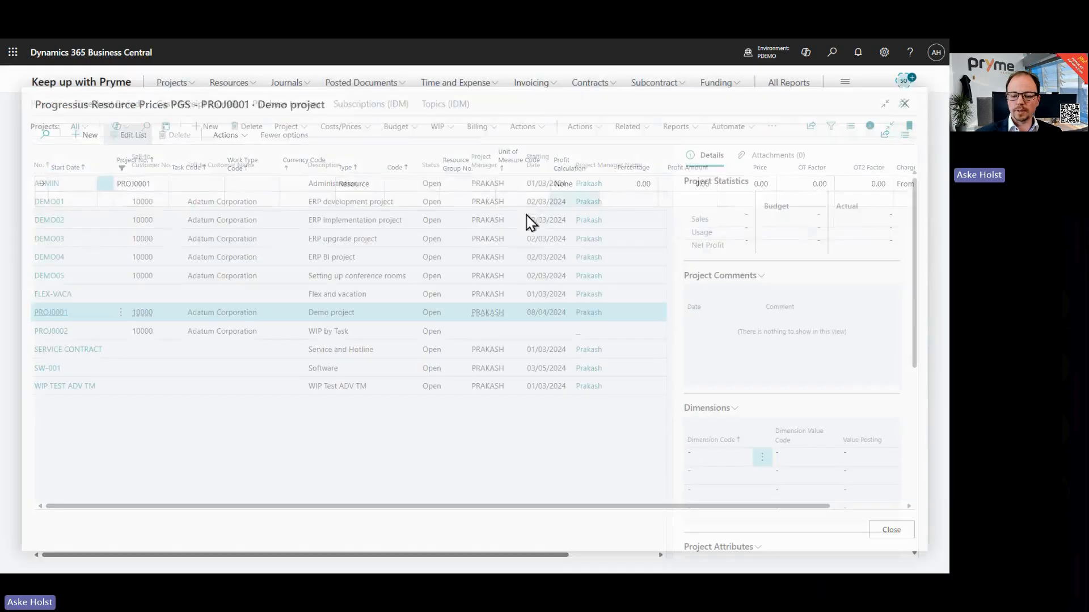
# Step: Review the resource sales prices of project PROJ0002, including their prices and sales price template codes, and close the page
pyautogui.click(363, 332)
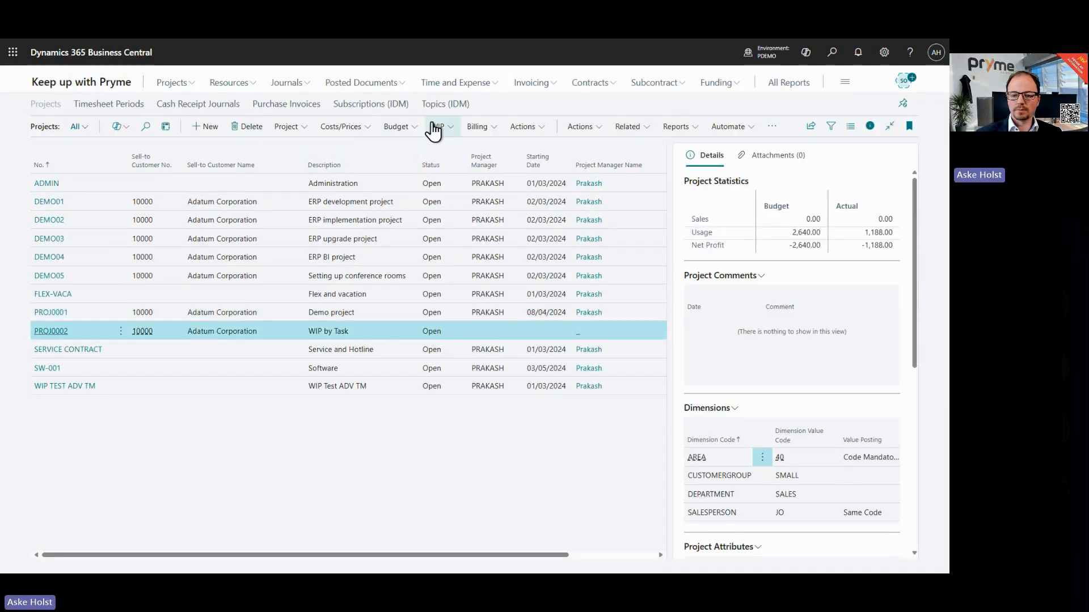
pyautogui.click(360, 127)
pyautogui.click(365, 154)
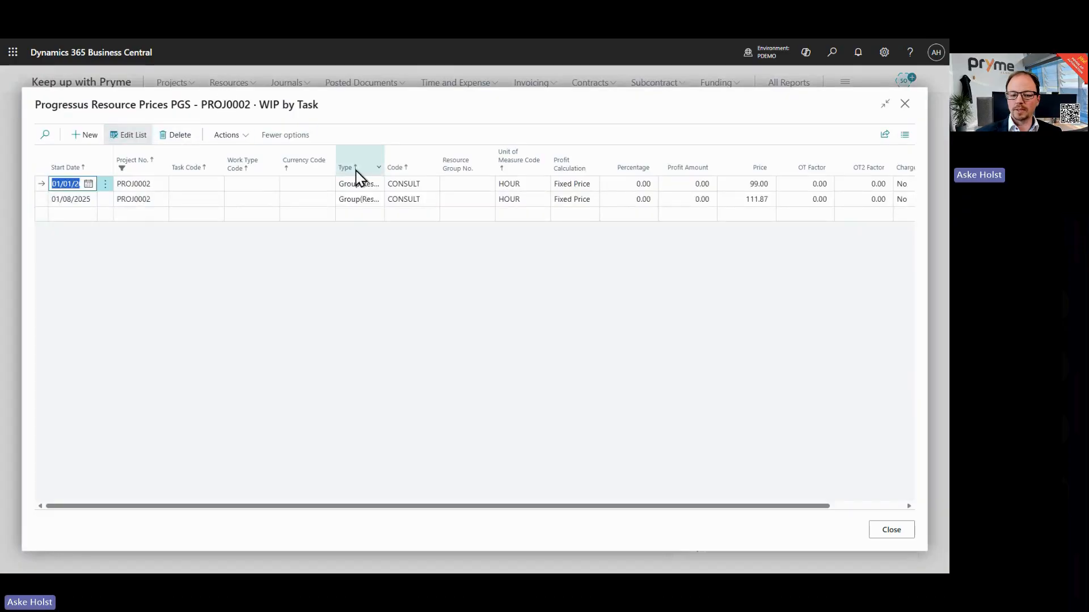
pyautogui.click(744, 187)
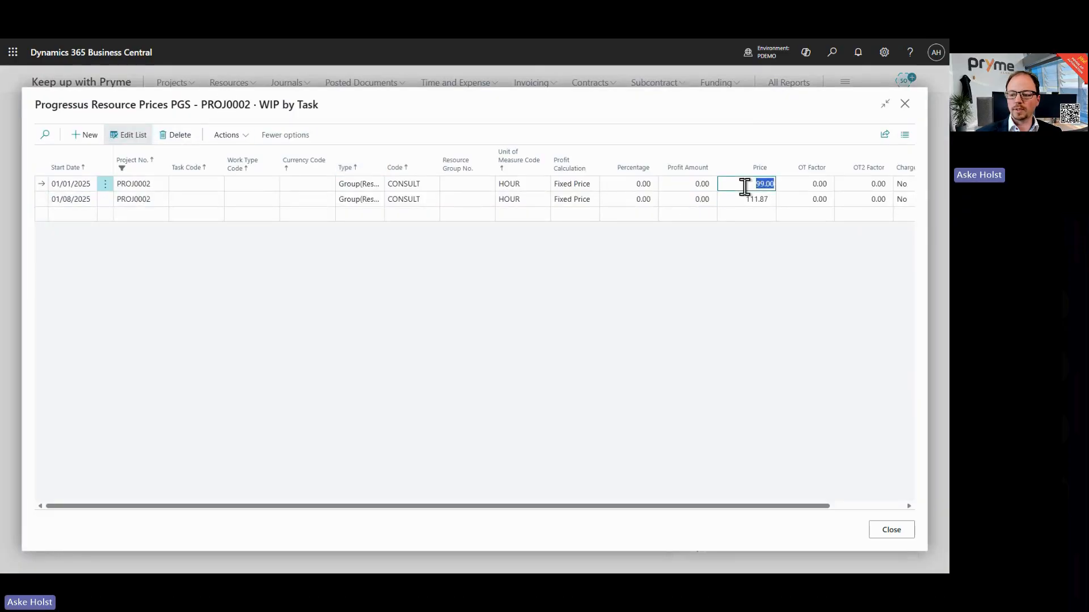
pyautogui.click(741, 199)
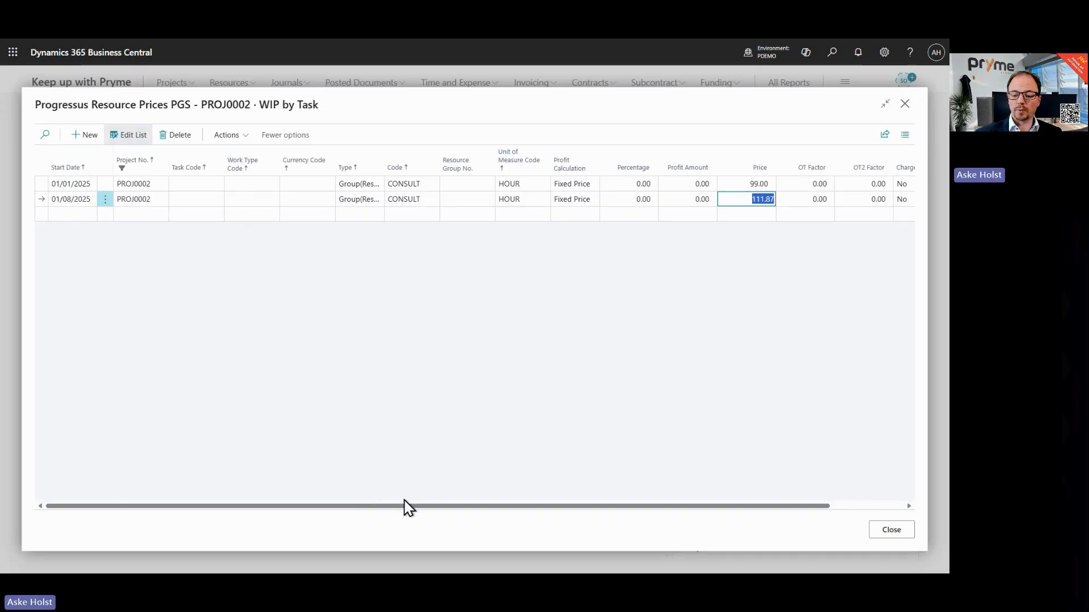
pyautogui.moveTo(405, 506); pyautogui.dragTo(593, 527)
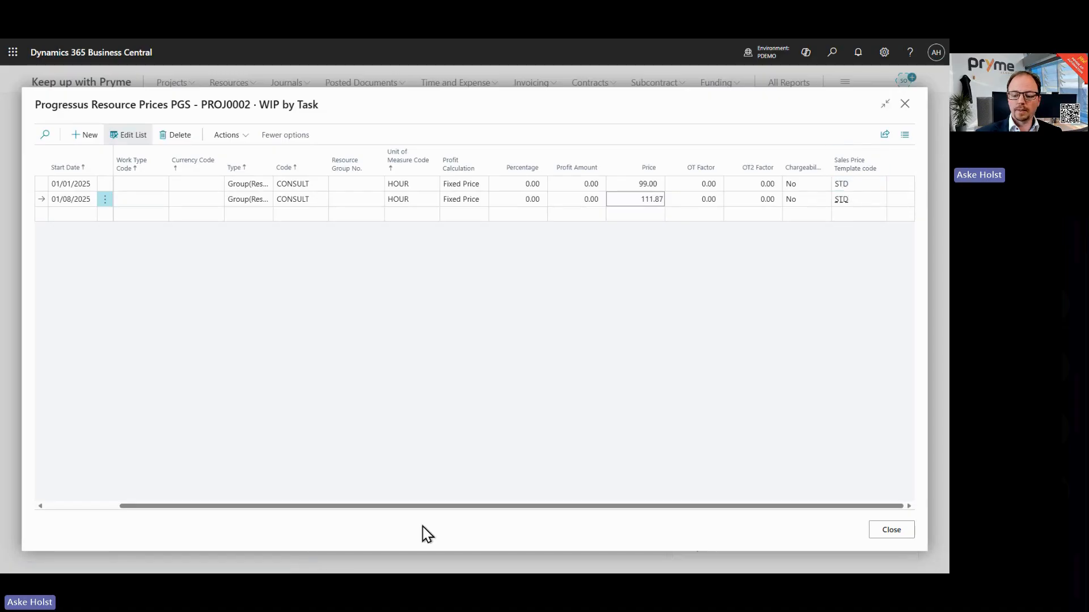
pyautogui.moveTo(496, 506); pyautogui.dragTo(286, 507)
pyautogui.click(884, 533)
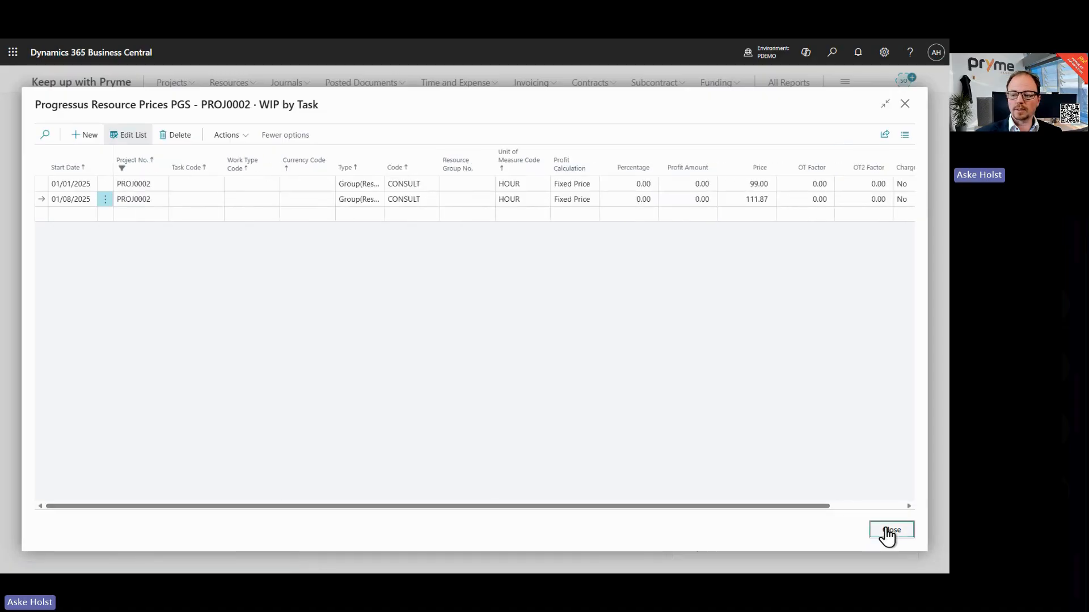
# Step: Return to the home page and open the Transaction Maintenance Journal from the sales price updates processing
pyautogui.click(86, 86)
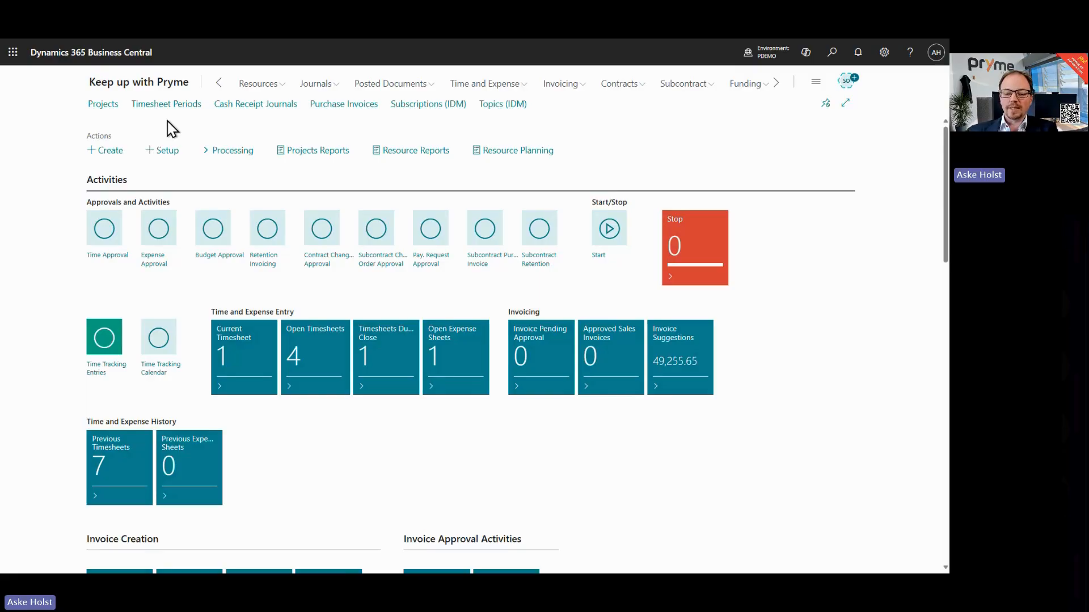
pyautogui.click(236, 151)
pyautogui.moveTo(261, 272)
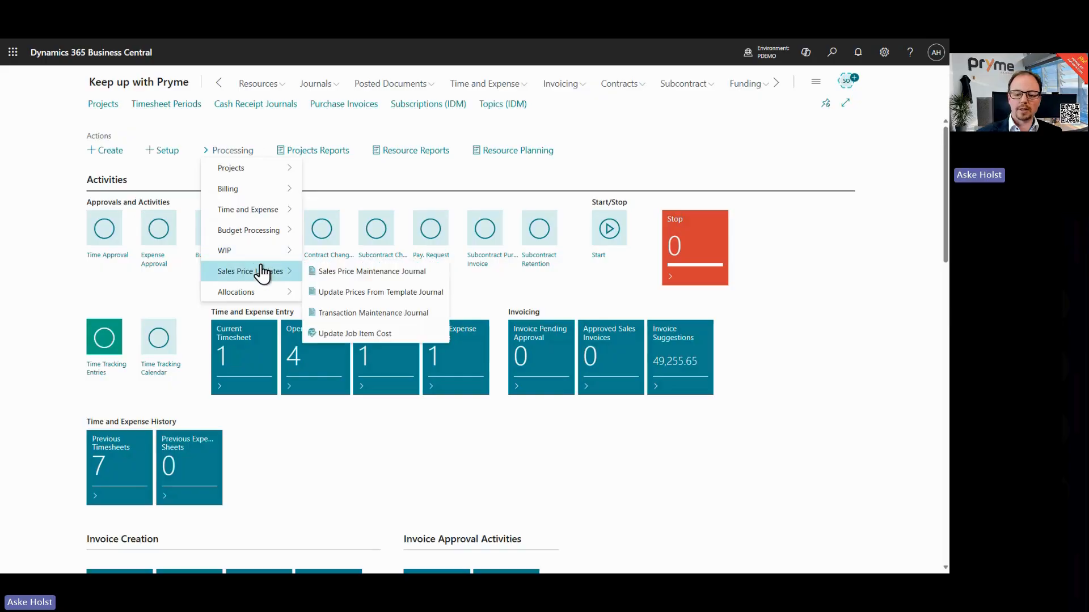
pyautogui.click(358, 315)
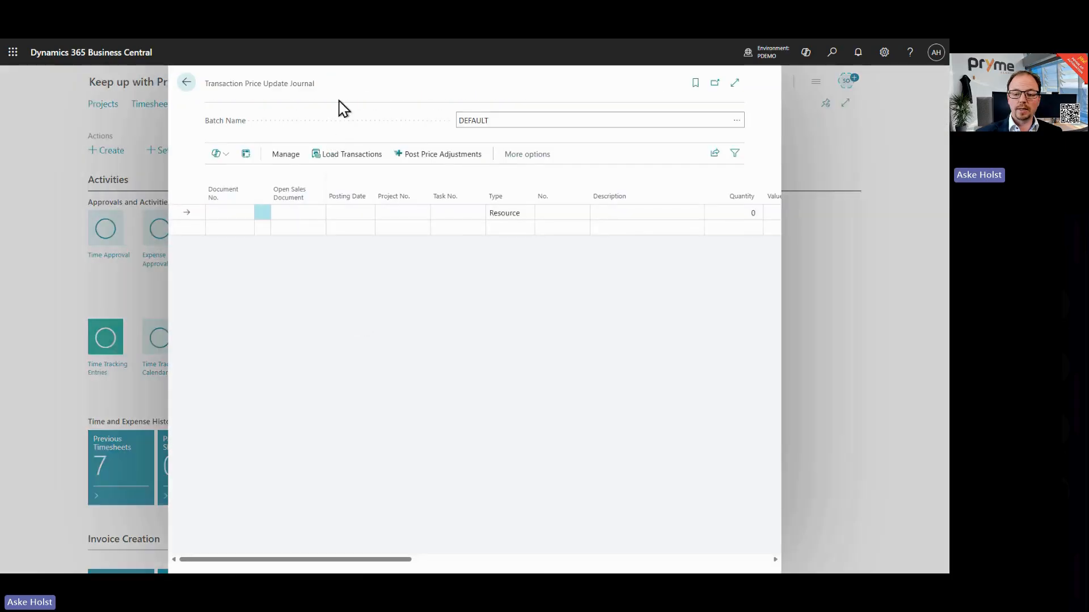
# Step: Load usage transactions into the journal with effective date 01/01/2025 and a project filter, then close the journal
pyautogui.click(334, 153)
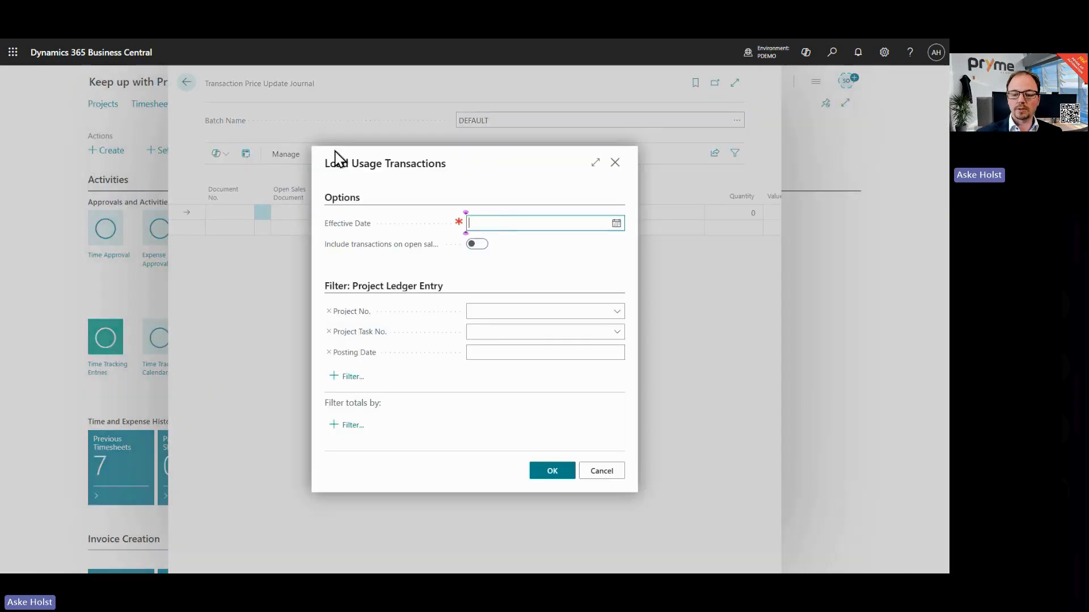
pyautogui.click(494, 222)
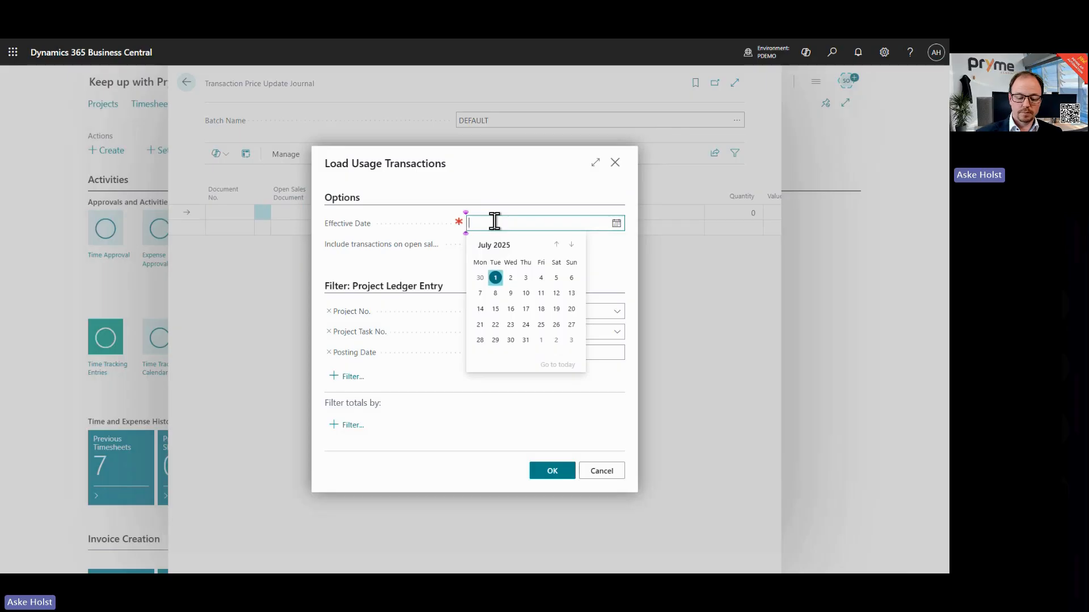
pyautogui.write('1/1')
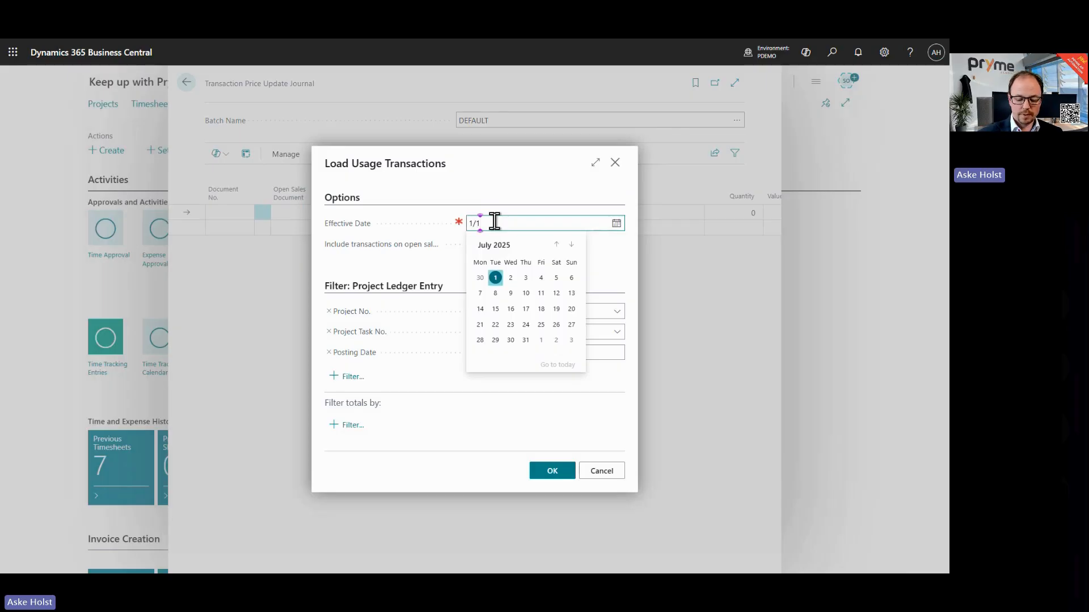
pyautogui.write('/01/2025')
pyautogui.click(484, 190)
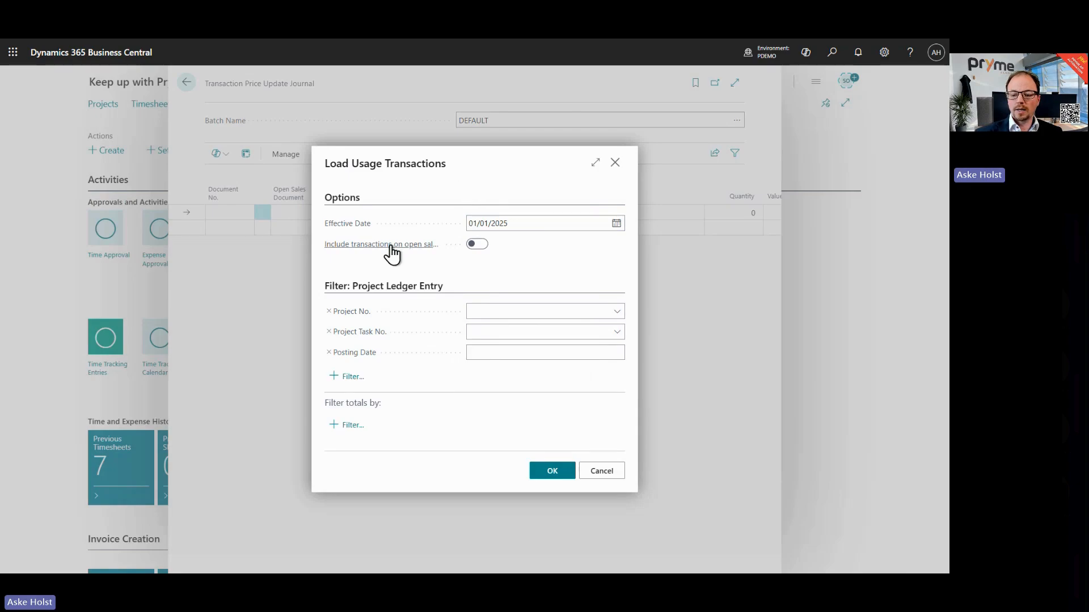
pyautogui.moveTo(390, 252)
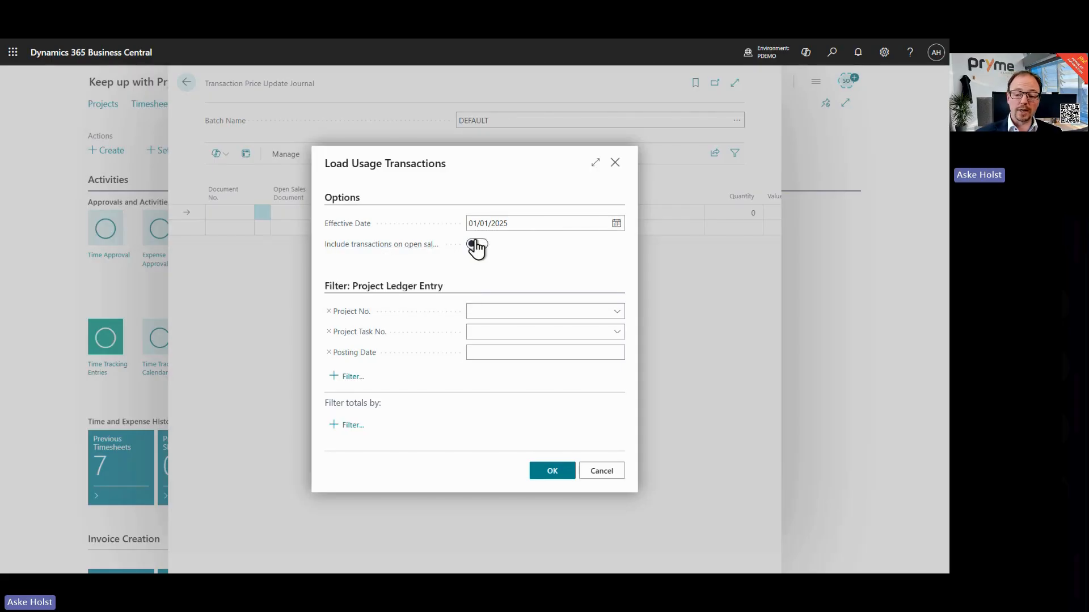
pyautogui.click(593, 312)
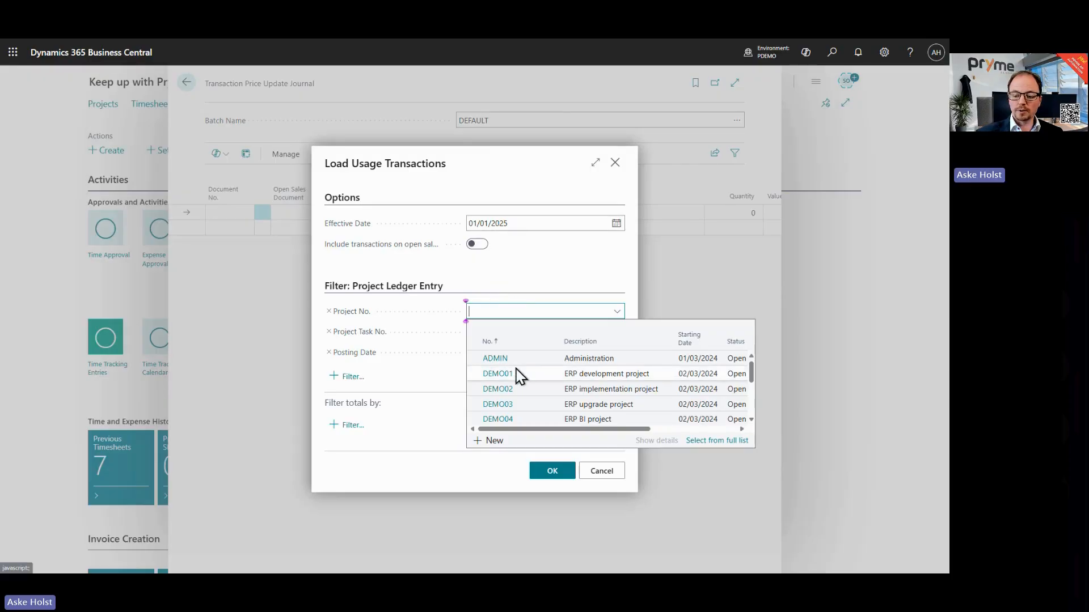
pyautogui.scroll(-3, 517, 380)
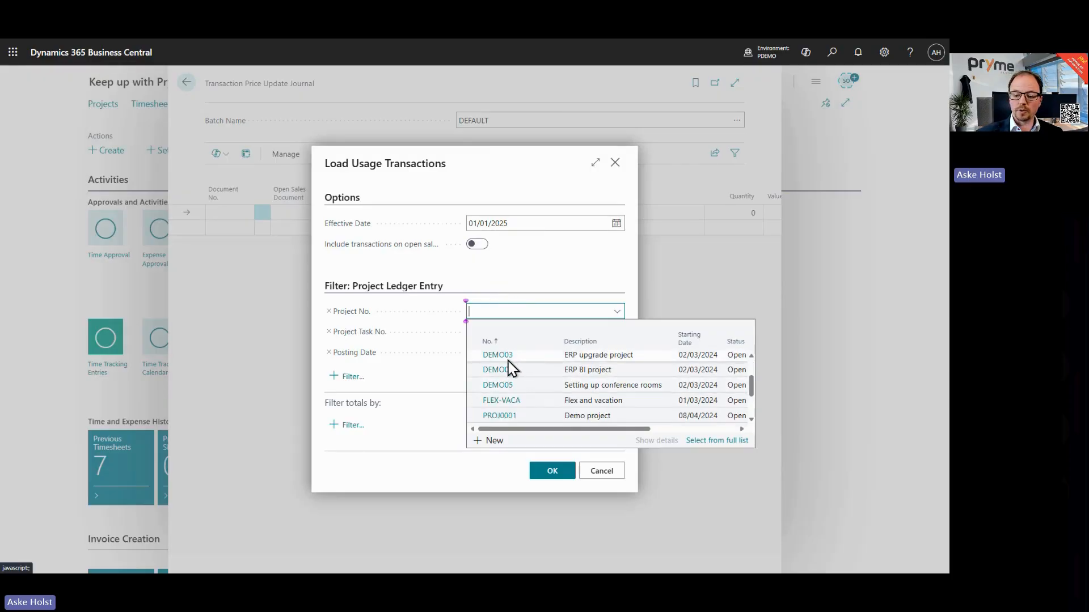
pyautogui.click(508, 285)
pyautogui.click(480, 311)
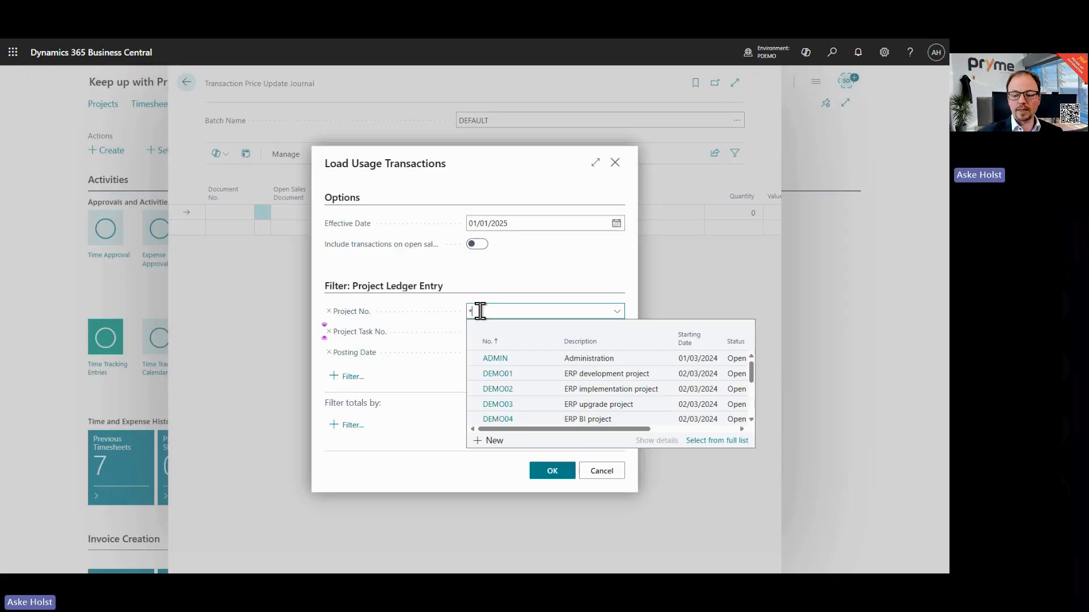
pyautogui.click(492, 278)
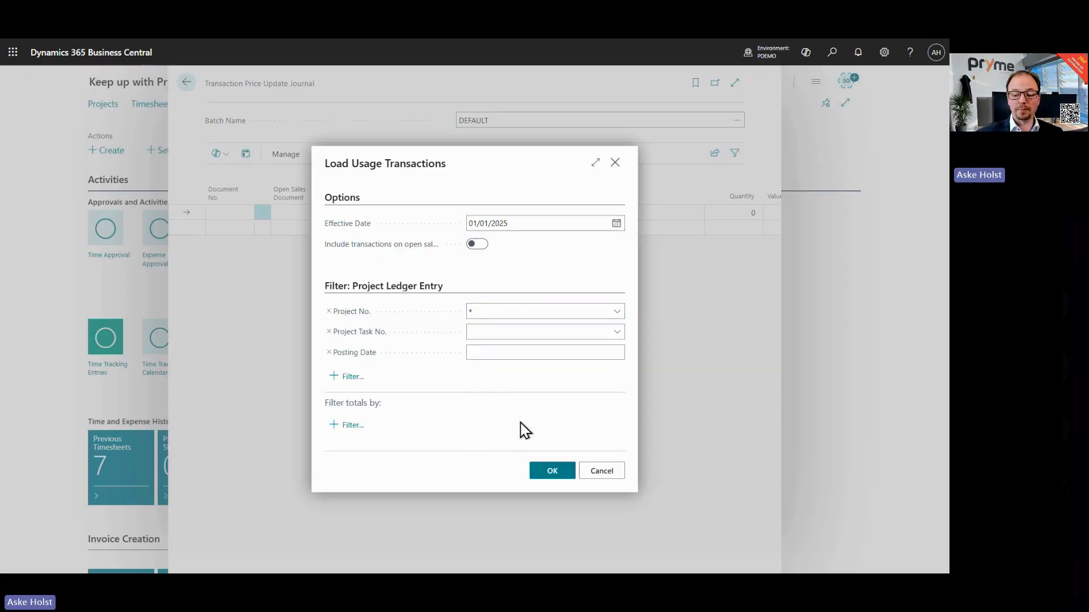
pyautogui.click(551, 472)
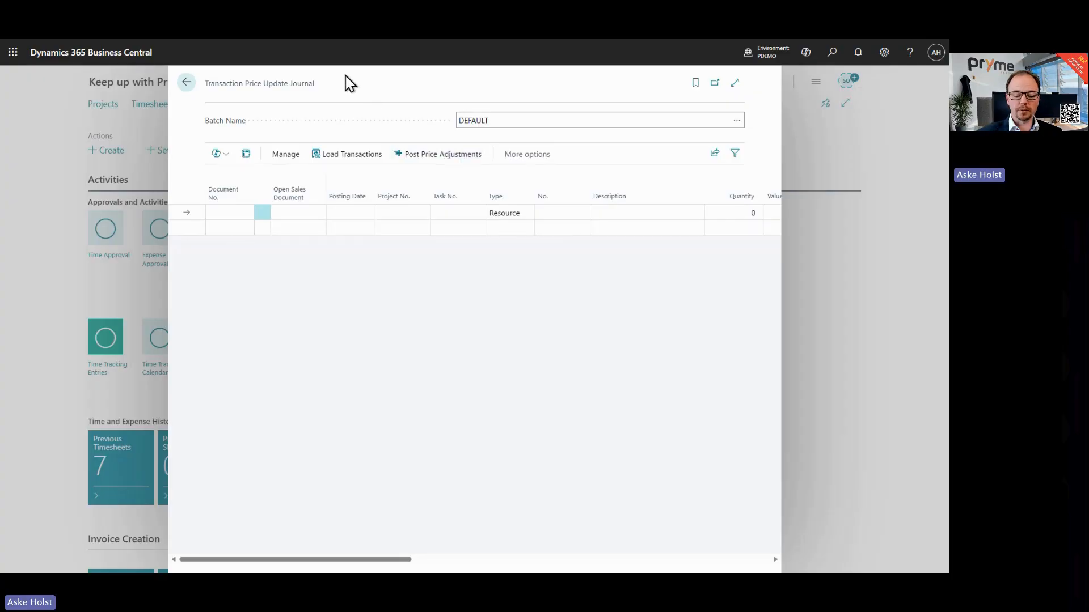
pyautogui.click(179, 91)
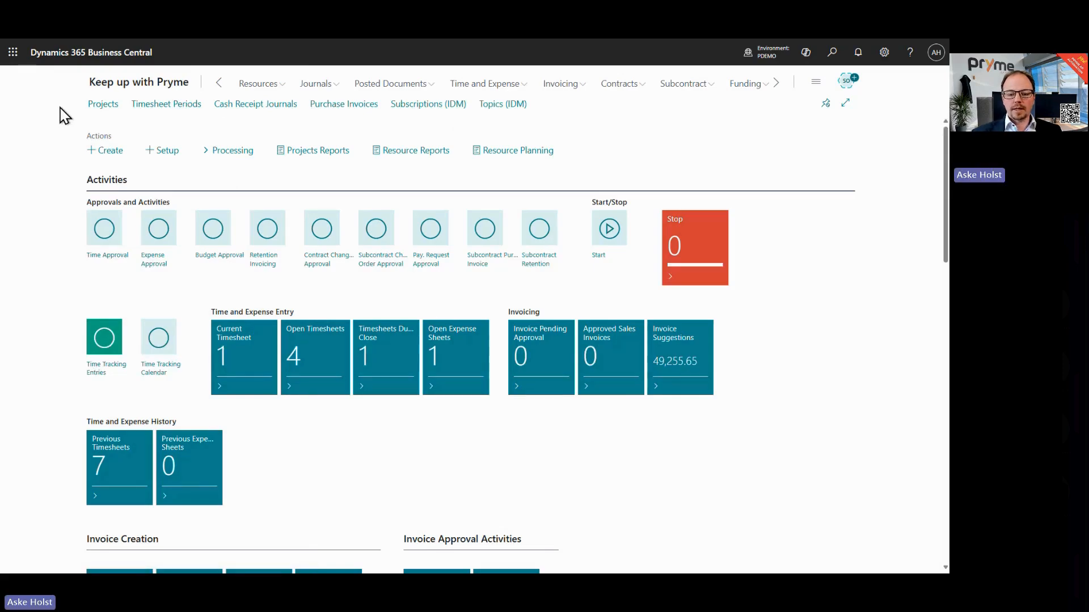